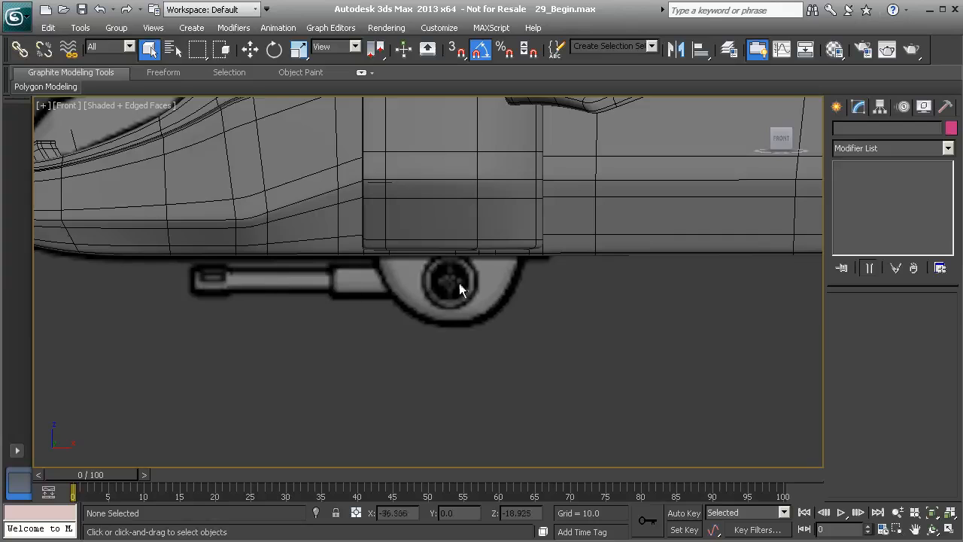
Step: Create an 8-sided cylinder with radius about 9.3 and height about -5.5, centred on the hull's bottom edge over the blueprint's rounded mount
click(838, 108)
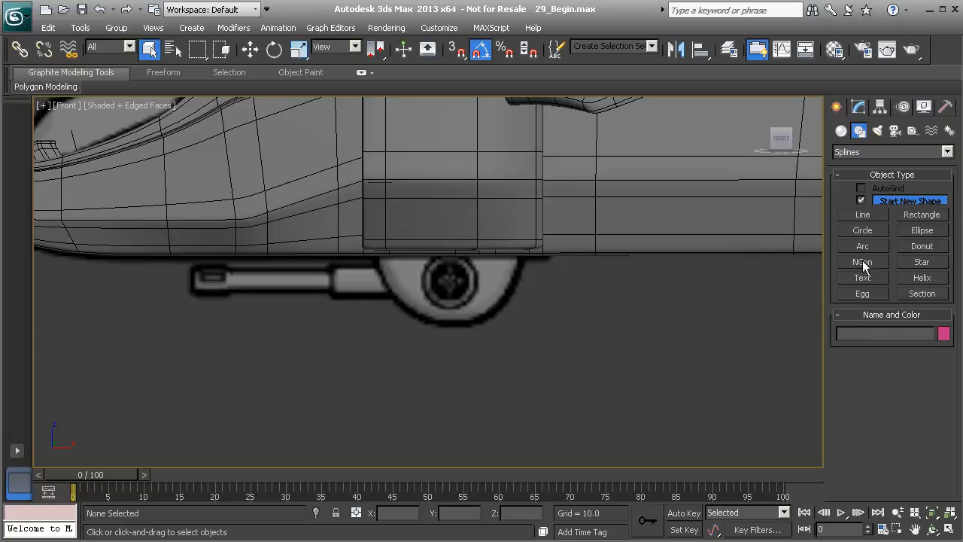
click(841, 132)
click(863, 234)
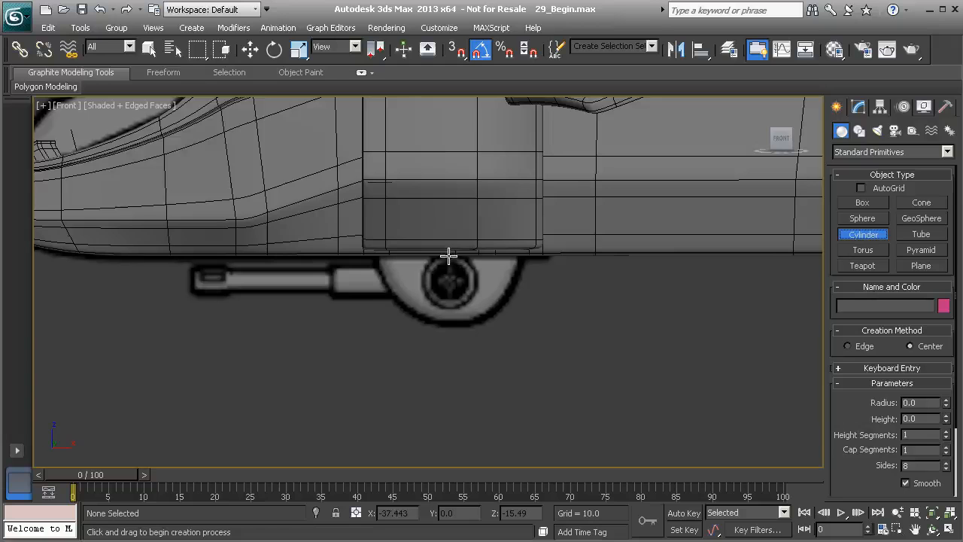
drag(449, 256, 406, 195)
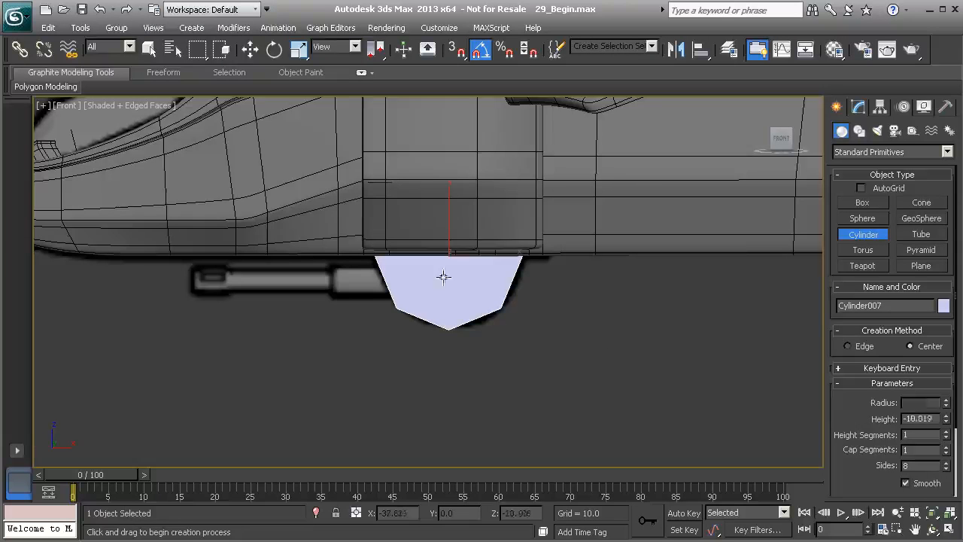
click(441, 305)
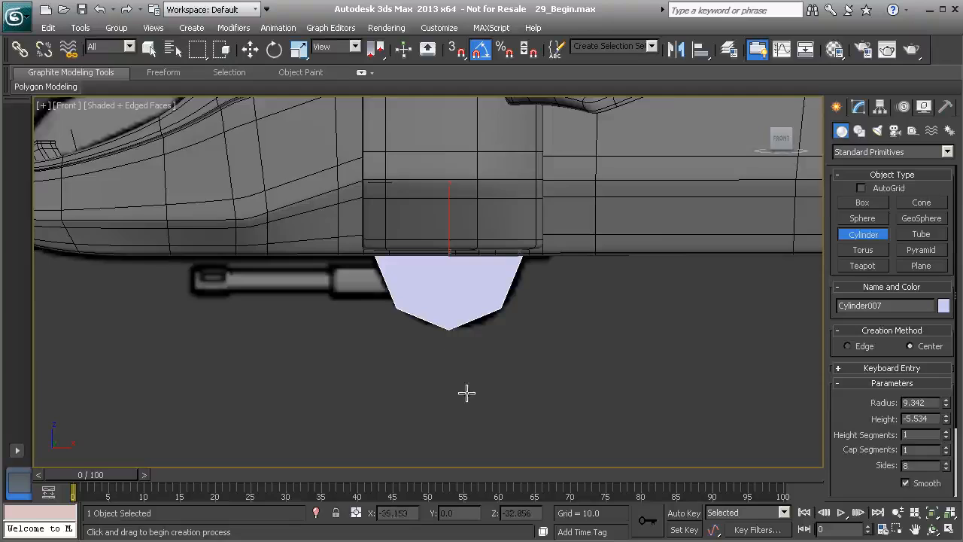
right_click(491, 368)
Step: Set the new cylinder's height to 10
key(p)
scroll(419, 347, down, 4)
mouse_move(417, 346)
alt+middle_down()
mouse_move(545, 301)
mouse_move(447, 321)
mouse_move(456, 326)
mouse_move(429, 348)
alt+middle_up()
scroll(505, 304, up, 3)
scroll(430, 348, up, 3)
alt+middle_drag(373, 298, 356, 336)
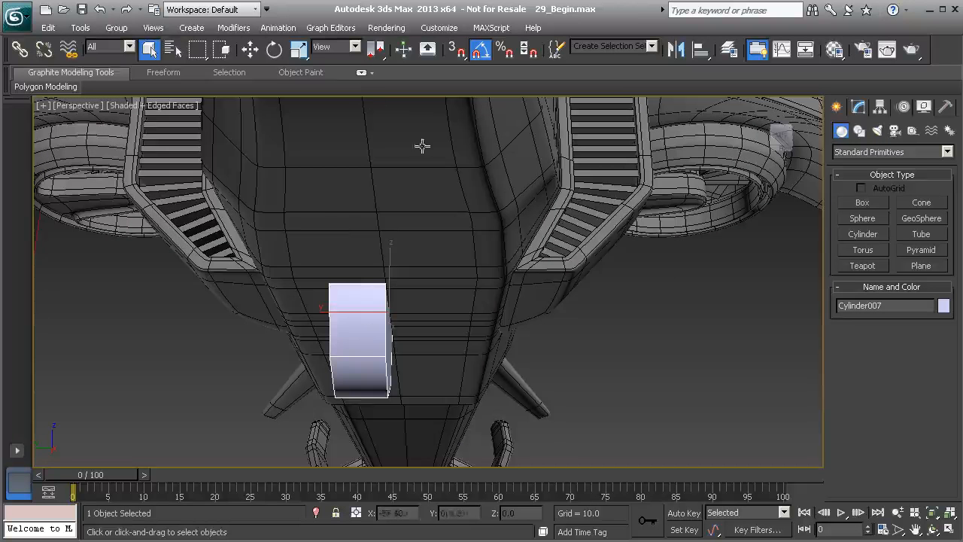
click(858, 106)
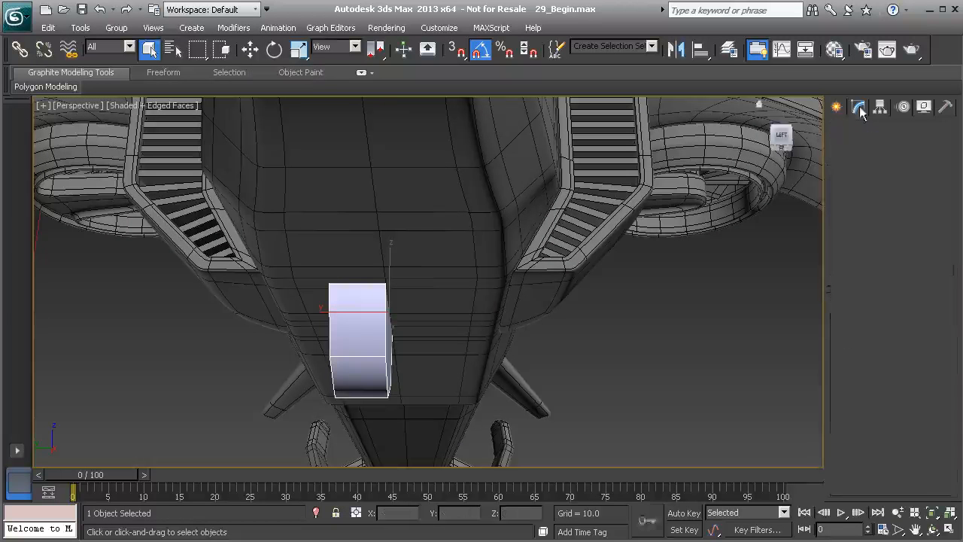
double_click(917, 337)
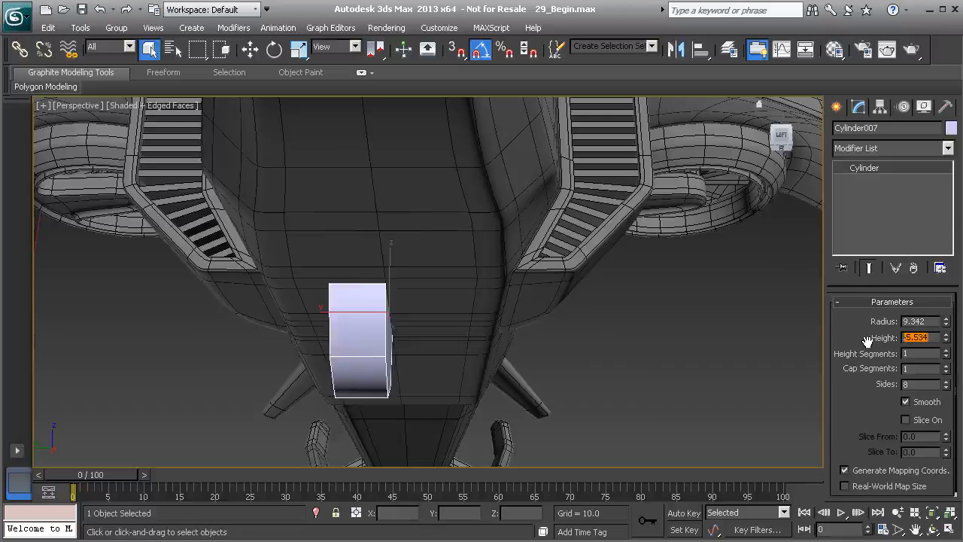
text(10)
key(Return)
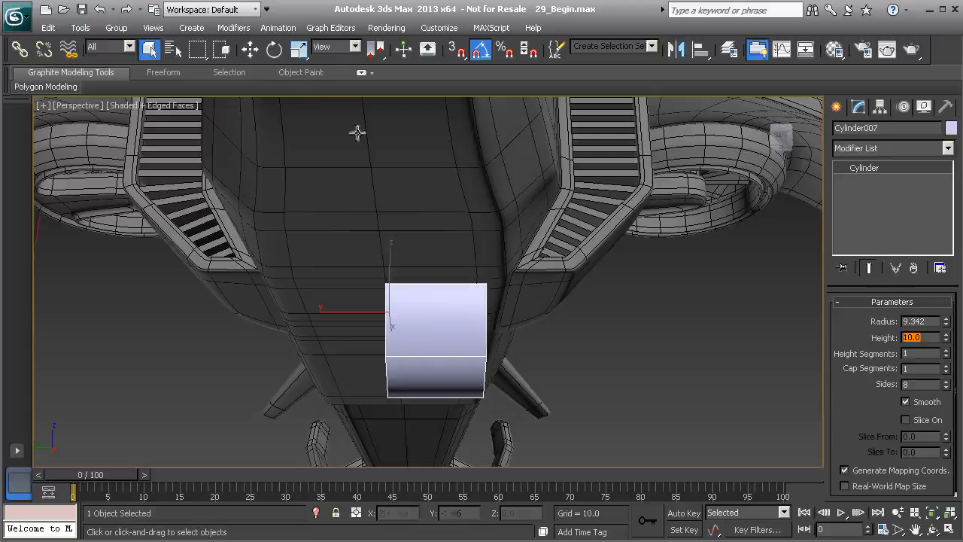
Step: Move the cylinder along its local Z axis to bring it under the middle of the hull
click(254, 52)
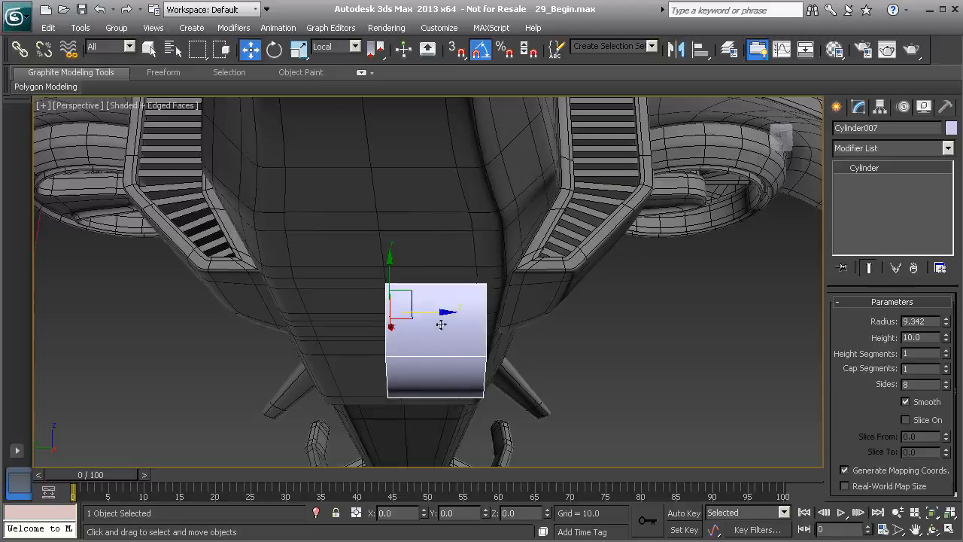
drag(442, 311, 395, 311)
alt+middle_drag(396, 312, 606, 340)
Step: Set the cylinder's height to 16 so it spans more of the hull's underside
double_click(908, 339)
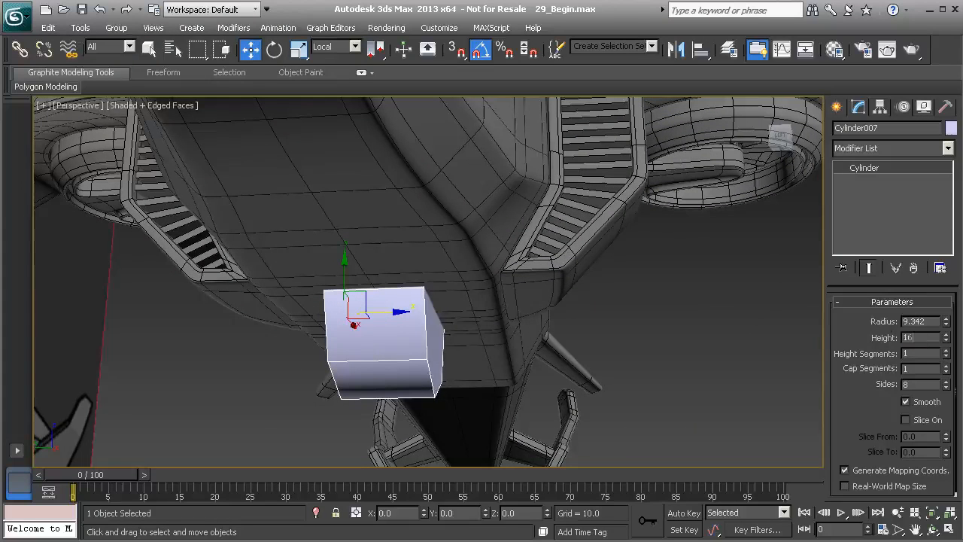
key(Return)
mouse_move(398, 314)
alt+middle_down()
mouse_move(372, 311)
mouse_move(381, 317)
alt+middle_up()
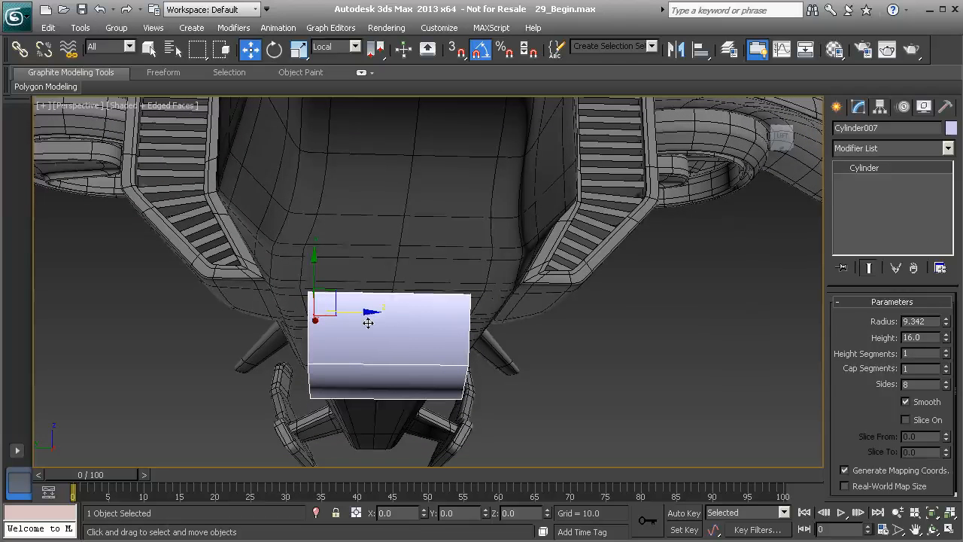
drag(357, 313, 357, 313)
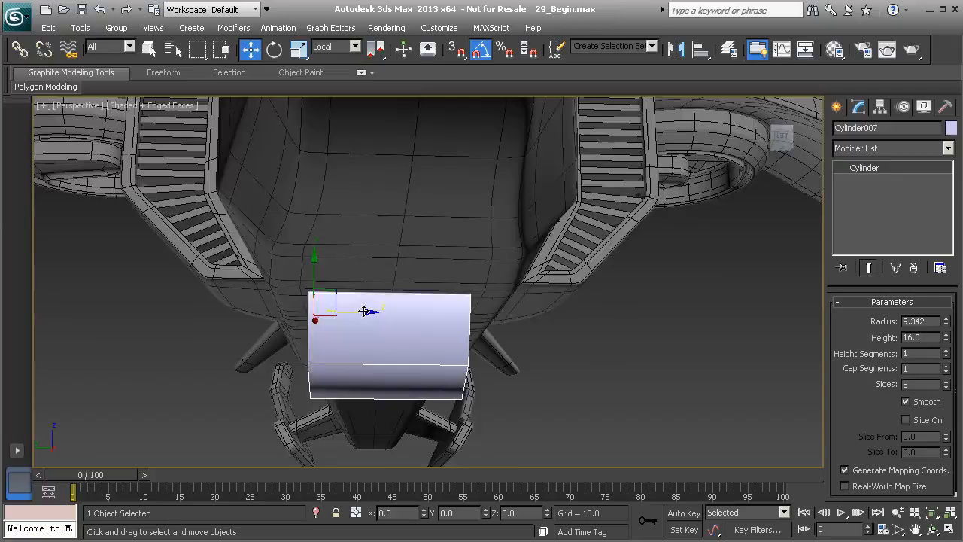
Step: Give the cylinder 2 height segments and slide it along its length until its middle edge matches the hull's centreline
key(l)
scroll(385, 299, up, 5)
scroll(386, 299, up, 4)
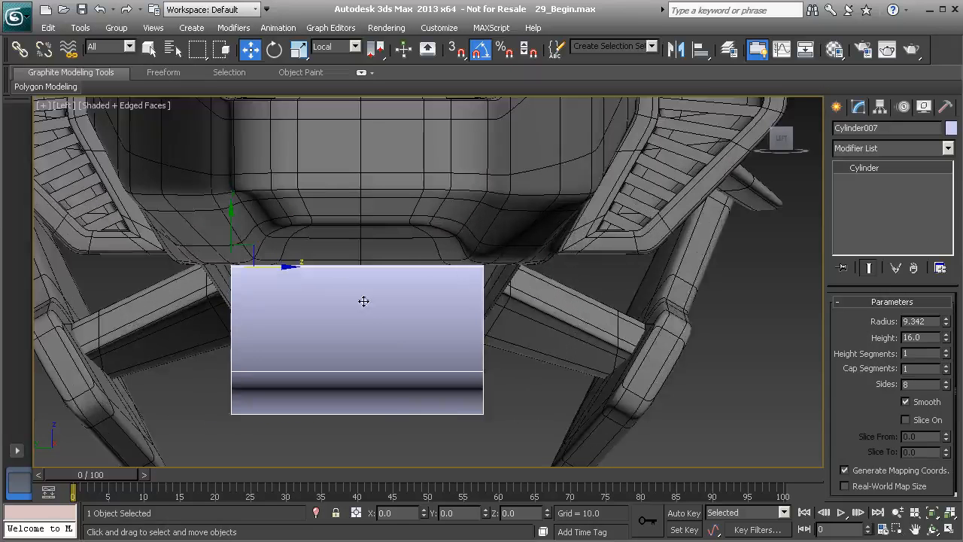
click(945, 350)
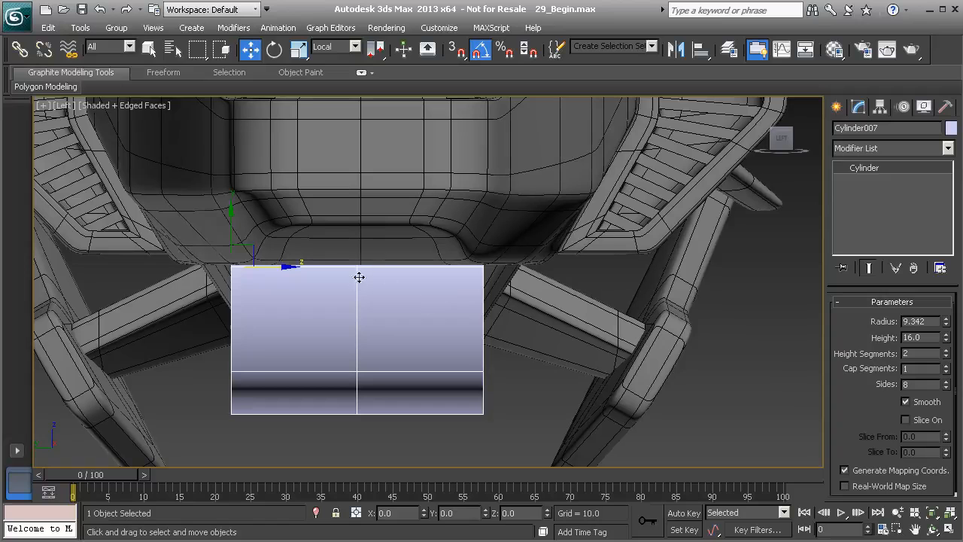
drag(281, 270, 284, 269)
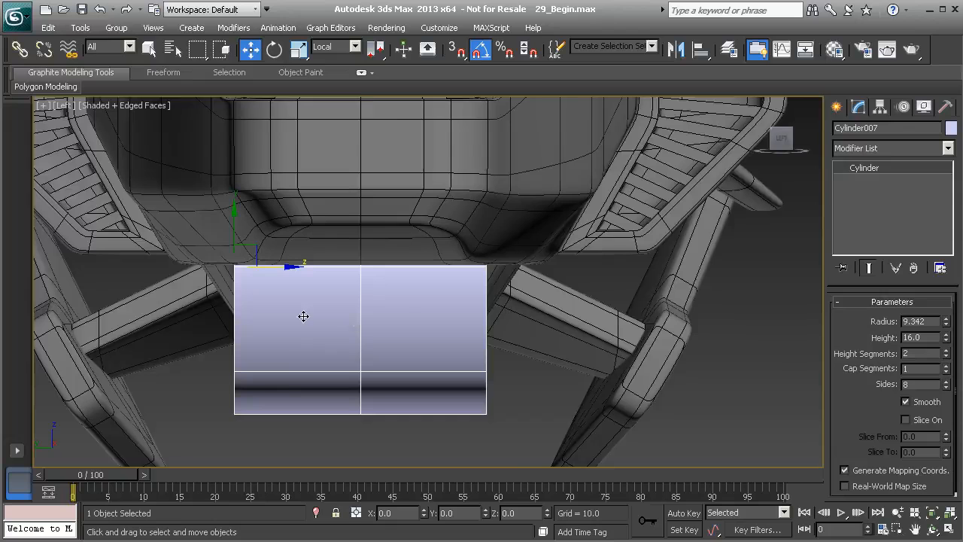
Step: Adjust the cylinder's vertical position in the front wireframe view so its side corners sit on the hull's bottom line
key(p)
scroll(373, 318, down, 5)
mouse_move(404, 328)
alt+middle_down()
mouse_move(305, 321)
mouse_move(323, 312)
mouse_move(383, 324)
mouse_move(414, 304)
mouse_move(424, 316)
mouse_move(399, 325)
alt+middle_up()
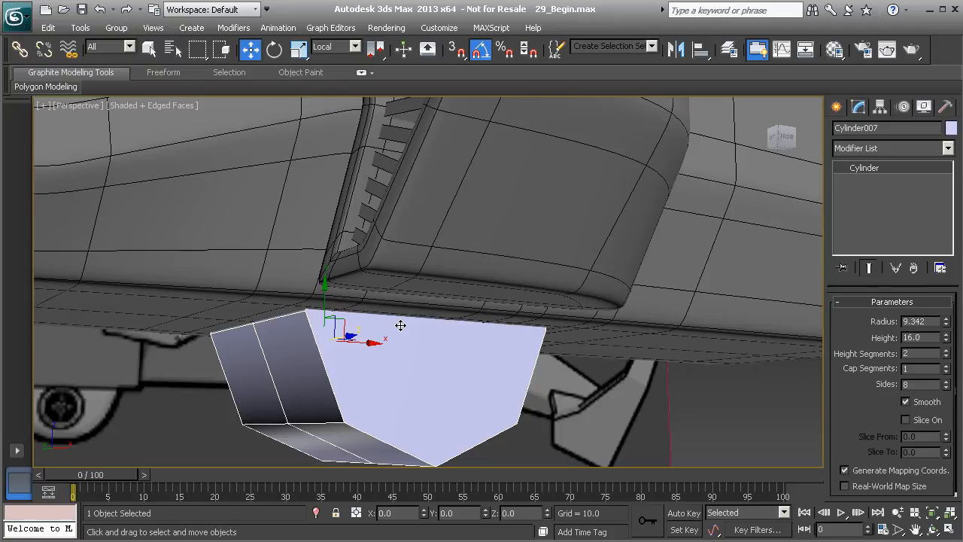
key(f)
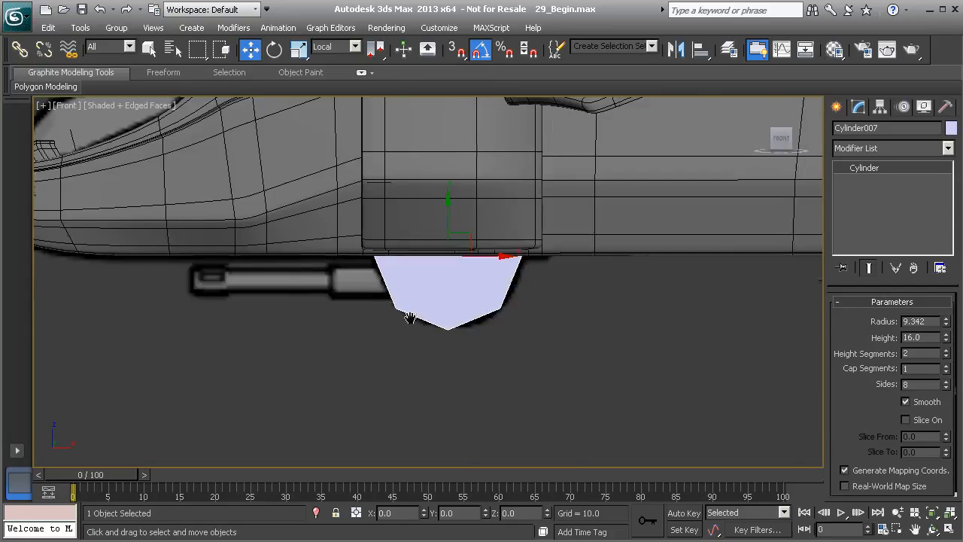
middle_drag(397, 322, 375, 384)
key(F3)
scroll(376, 357, up, 5)
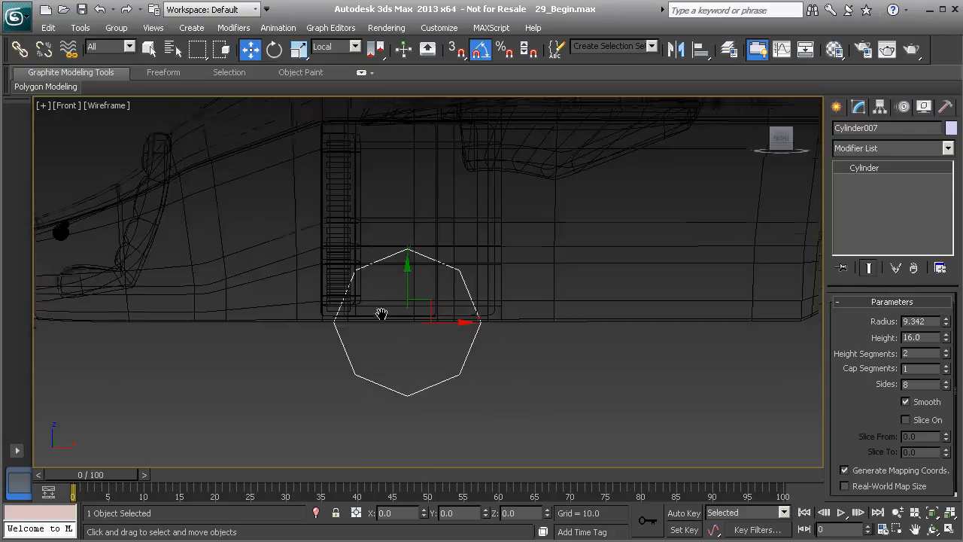
middle_drag(376, 360, 435, 267)
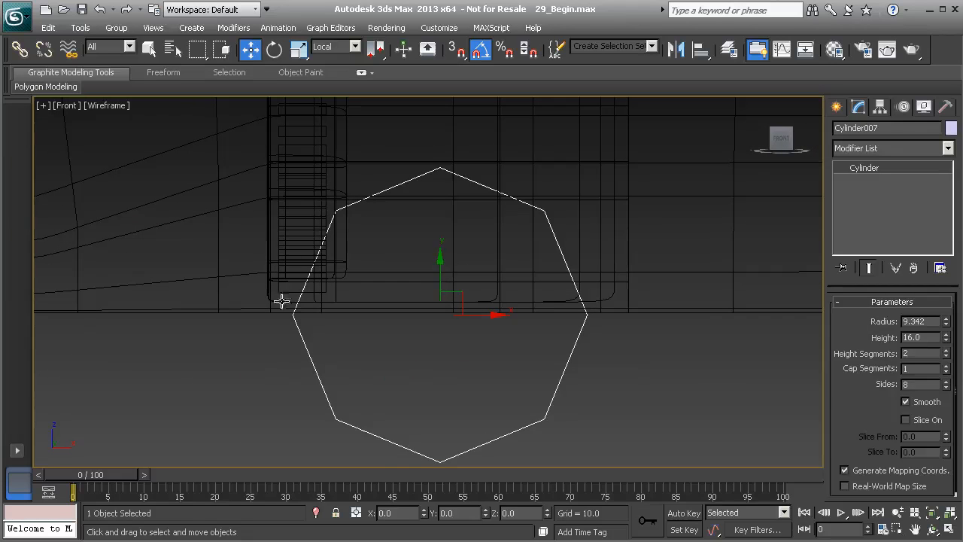
middle_drag(346, 228, 408, 338)
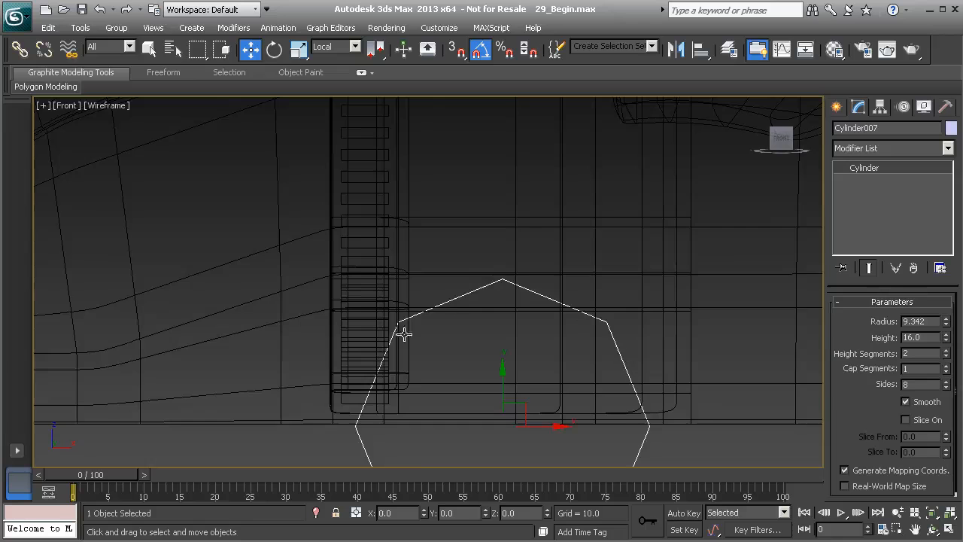
middle_drag(425, 382, 393, 292)
scroll(477, 325, up, 2)
middle_drag(470, 334, 474, 309)
scroll(456, 307, up, 2)
drag(472, 264, 470, 259)
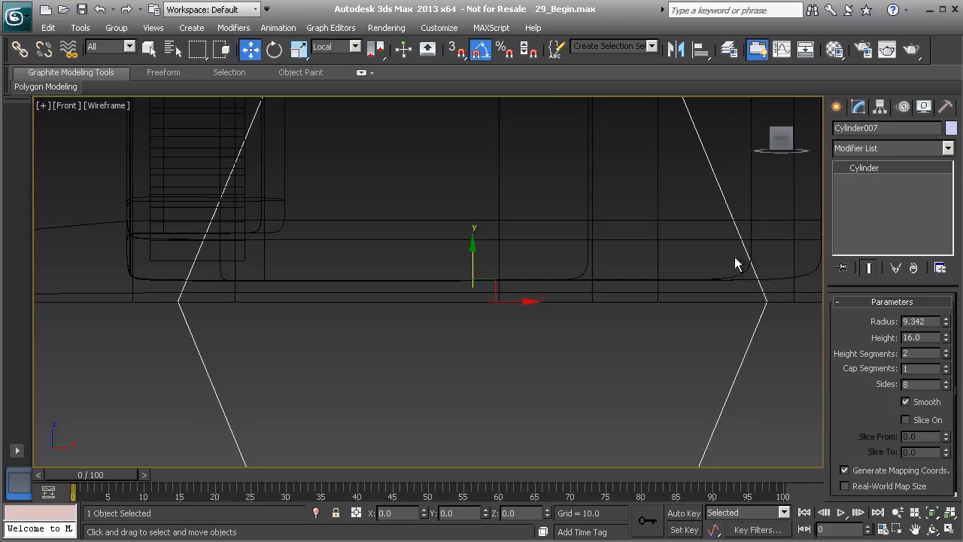
scroll(463, 294, down, 2)
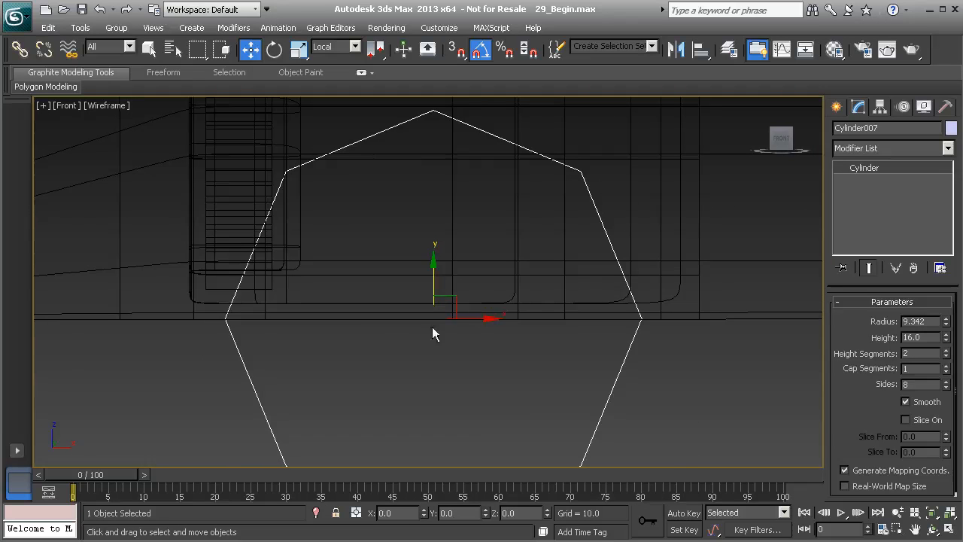
Step: Convert the cylinder to an Editable Poly
key(p)
alt+middle_drag(273, 323, 337, 330)
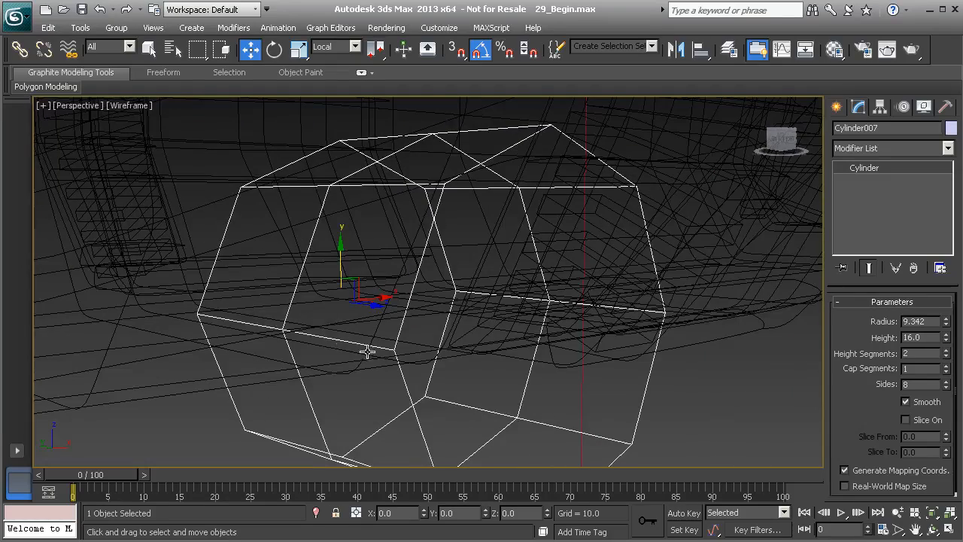
key(F3)
alt+middle_drag(418, 361, 370, 315)
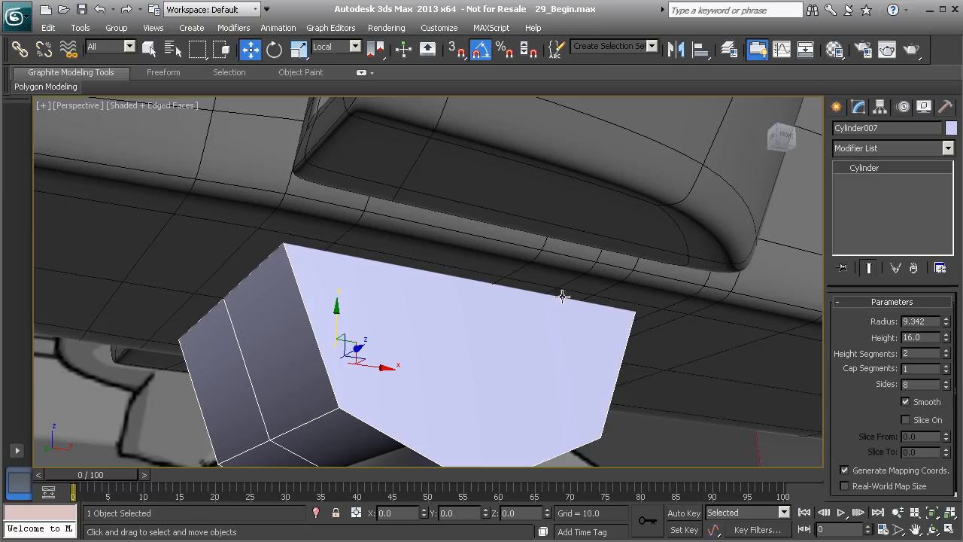
right_click(411, 353)
mouse_move(526, 484)
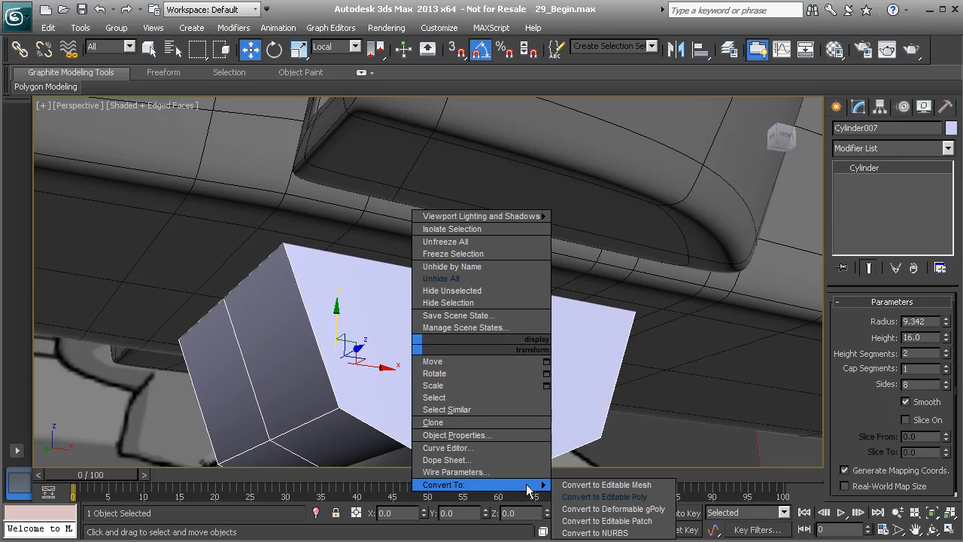
click(584, 497)
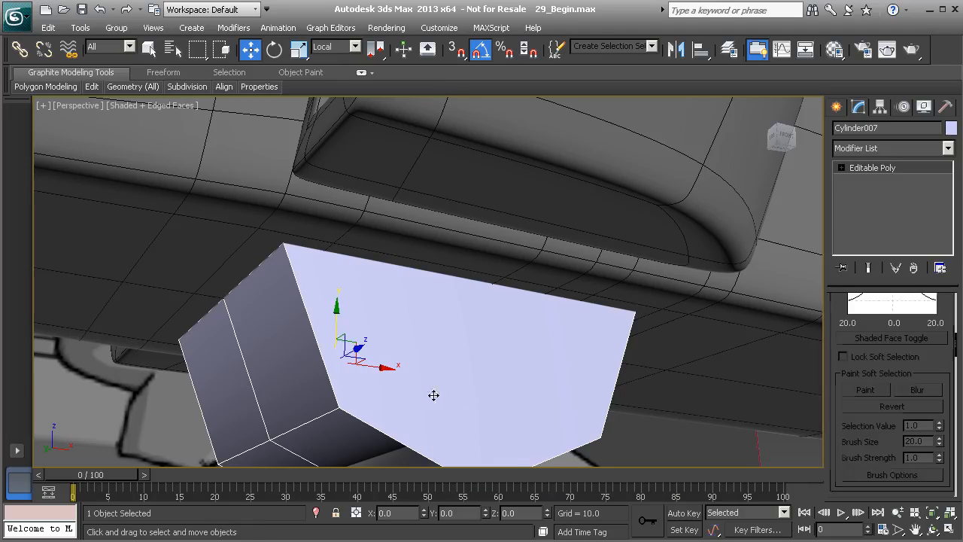
Step: Cut a horizontal edge across the cylinder's near end cap between the two corner vertices at the hull line
key(1)
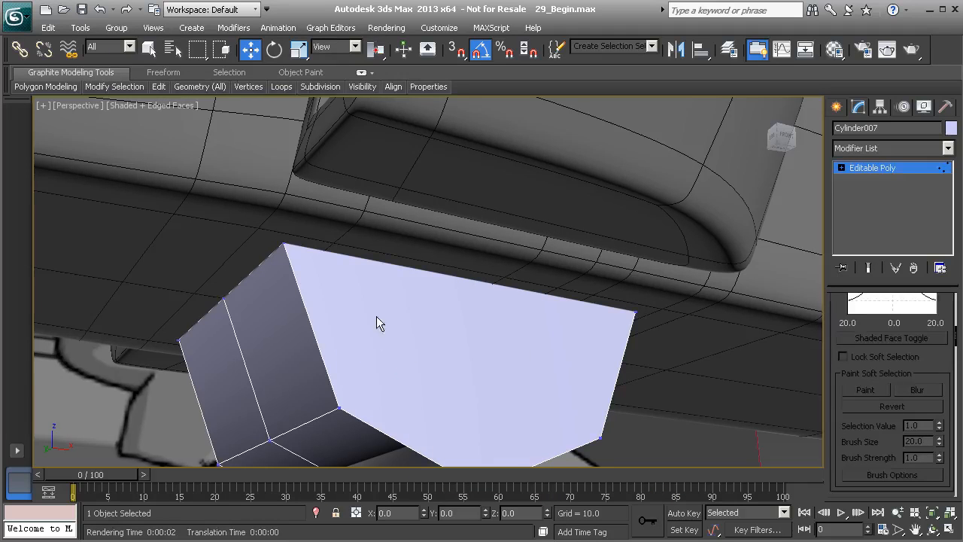
scroll(847, 320, up, 5)
click(848, 325)
scroll(841, 371, up, 4)
scroll(841, 381, down, 3)
scroll(841, 380, down, 1)
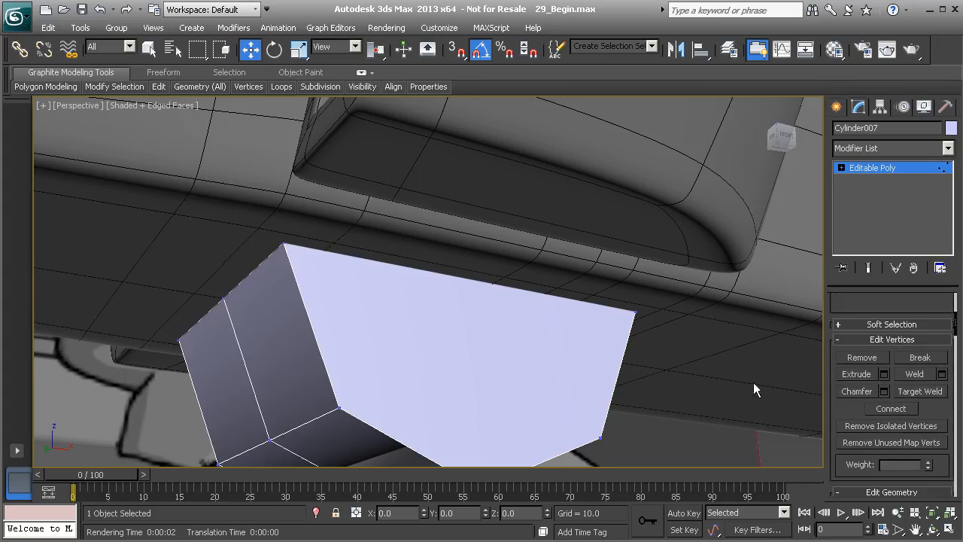
right_click(306, 338)
click(285, 196)
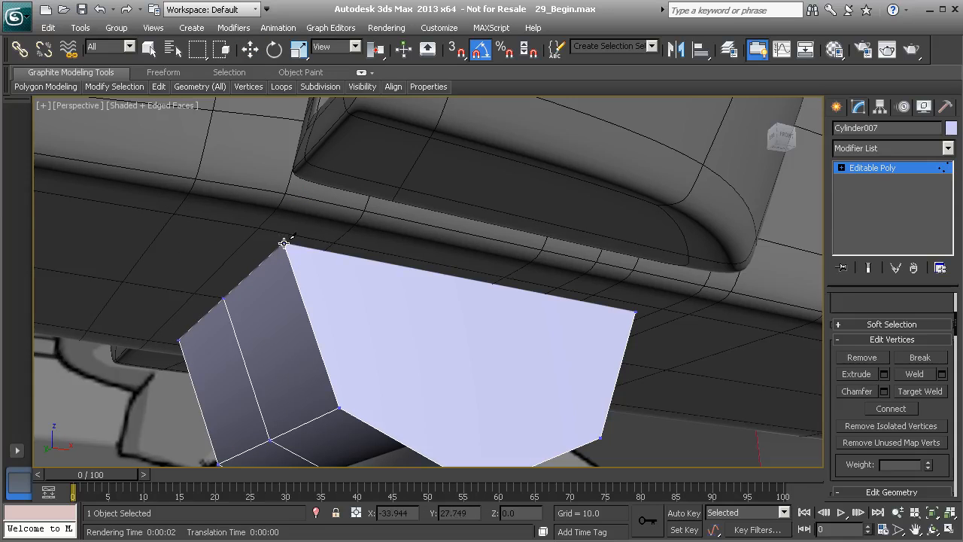
click(284, 243)
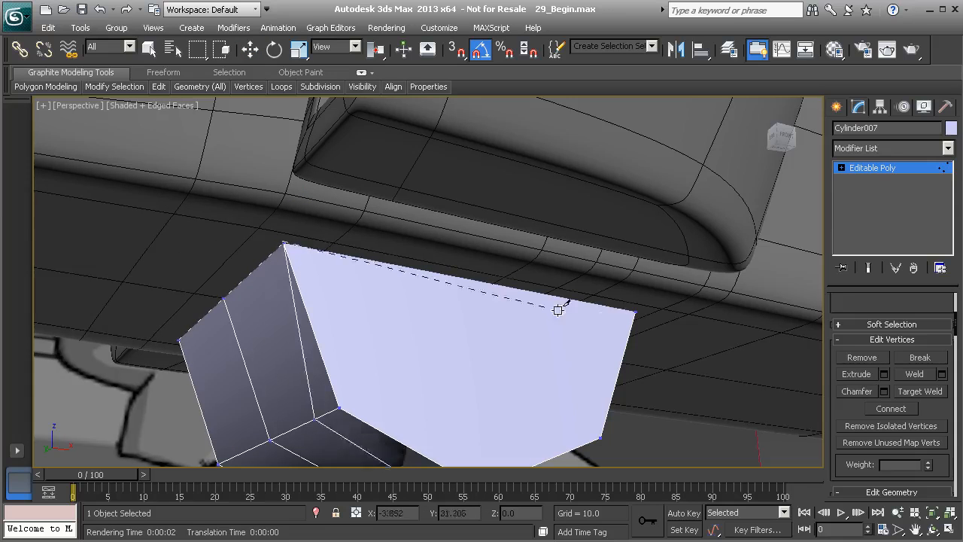
click(637, 311)
right_click(352, 286)
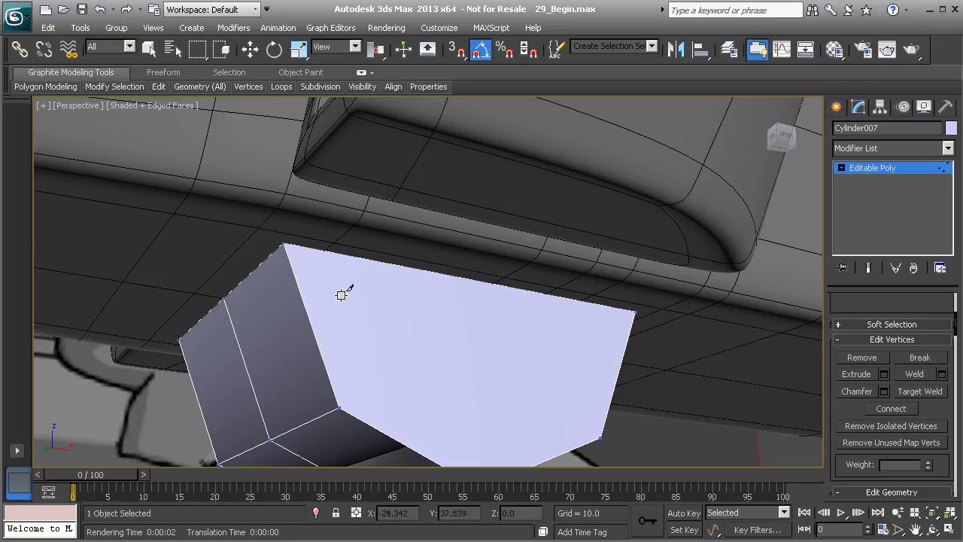
Step: Cut a matching horizontal edge across the cylinder's opposite end cap between its two side corners
key(F3)
alt+middle_drag(344, 258, 331, 279)
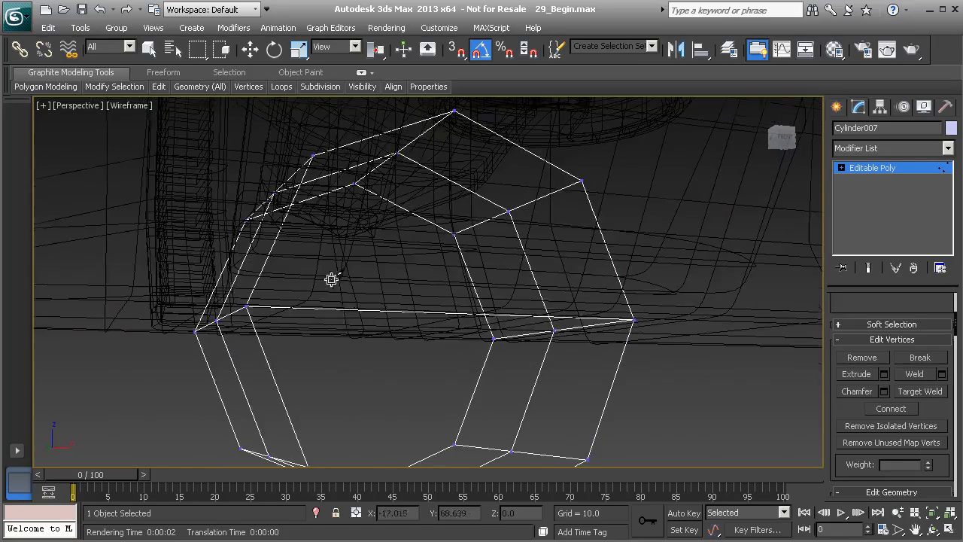
alt+middle_drag(230, 298, 421, 309)
click(491, 310)
right_click(209, 297)
alt+middle_drag(196, 299, 201, 299)
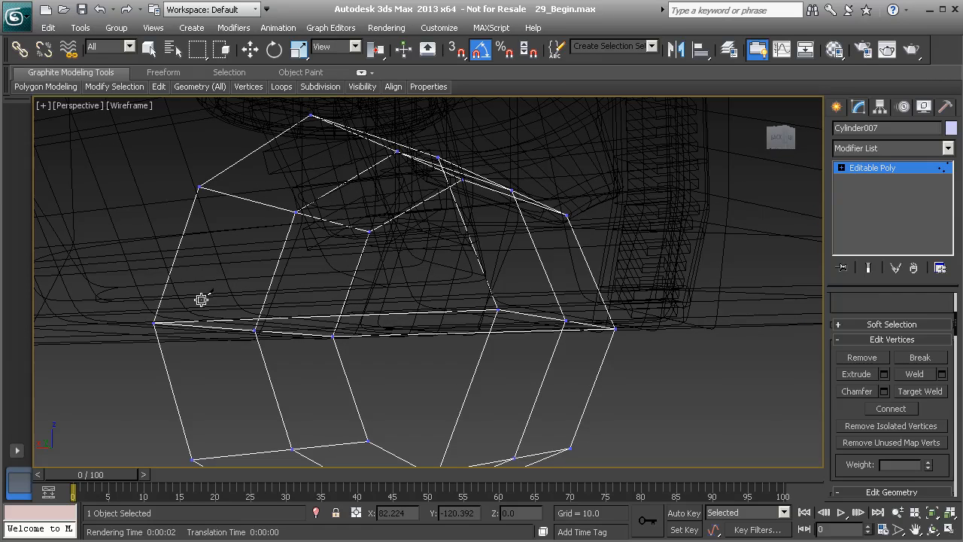
Step: Delete the cylinder's polygons above the hull line, including the end-cap portions, and return the view to shaded display
key(4)
key(w)
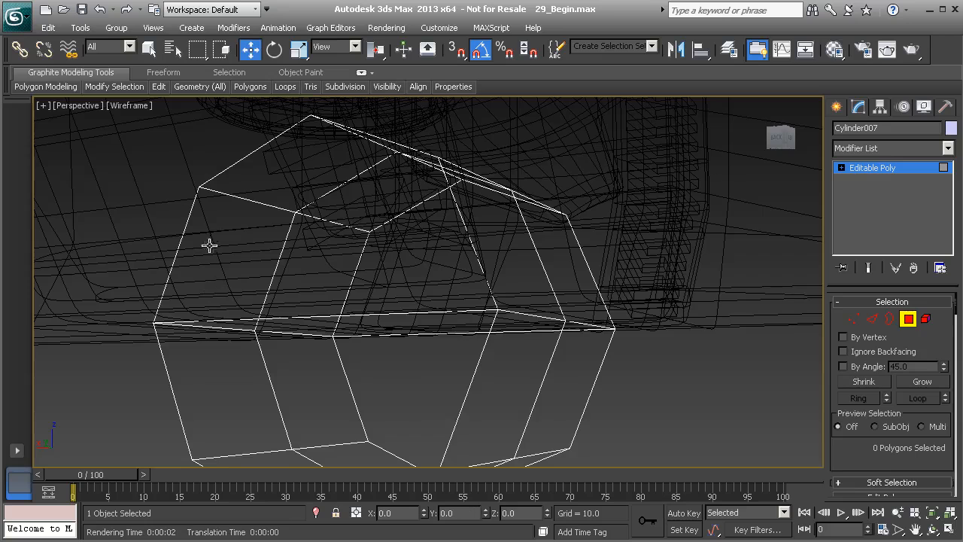
alt+middle_drag(153, 169, 168, 159)
drag(399, 191, 400, 197)
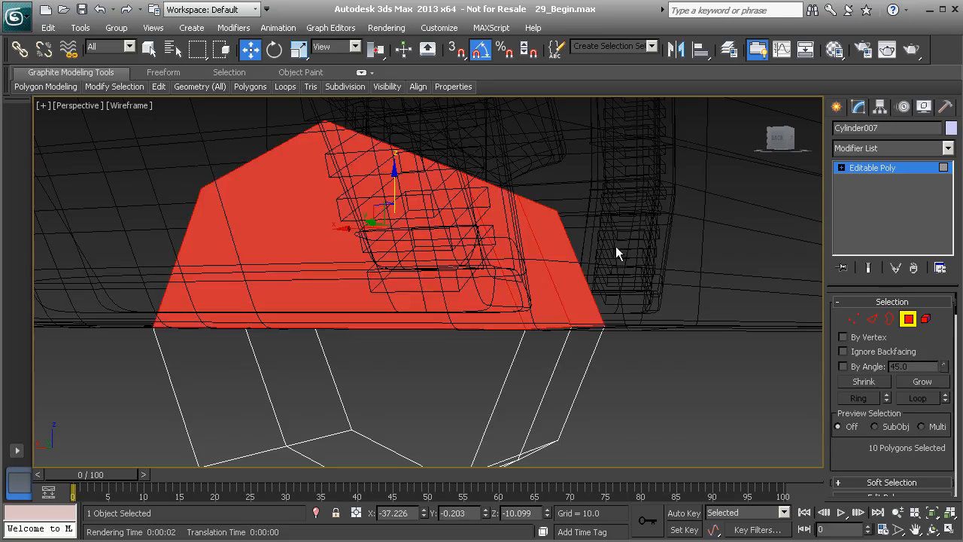
key(Delete)
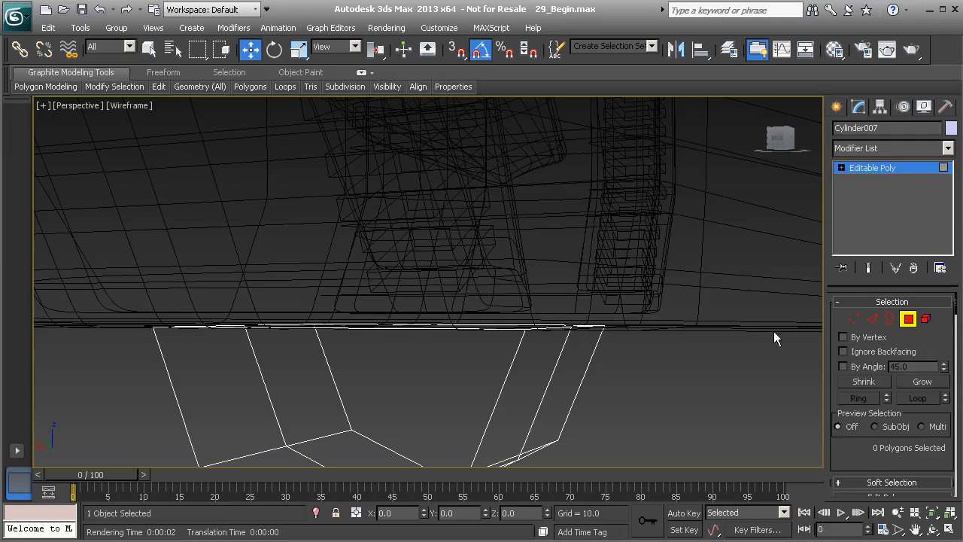
click(909, 319)
key(F3)
Step: Start a chamfer on the edge loop around the middle of the half cylinder, using 2 segments
mouse_move(627, 307)
alt+middle_down()
mouse_move(574, 318)
mouse_move(434, 300)
mouse_move(384, 245)
mouse_move(264, 279)
mouse_move(341, 290)
mouse_move(471, 260)
mouse_move(461, 275)
alt+middle_up()
click(871, 320)
alt+middle_drag(346, 370, 369, 196)
alt+middle_drag(415, 322, 340, 319)
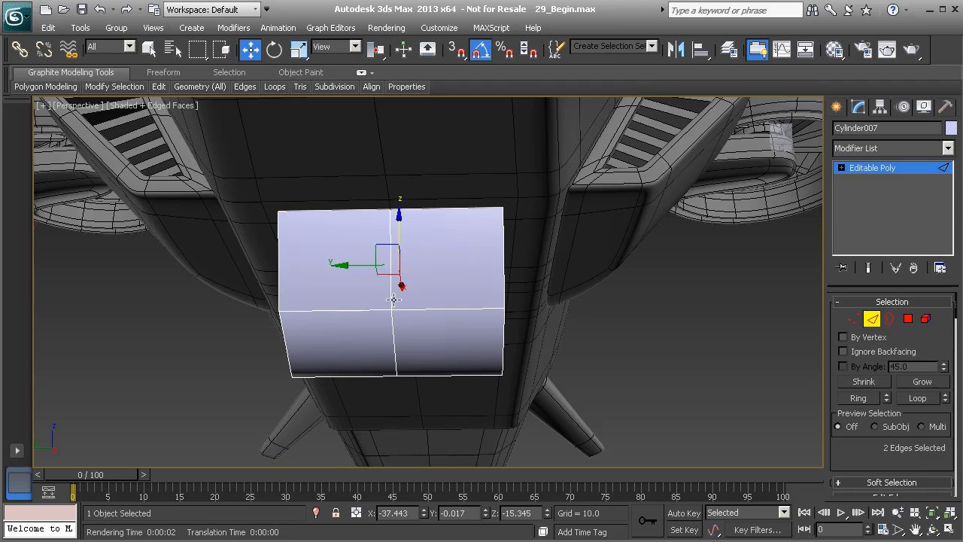
alt+middle_drag(393, 299, 400, 302)
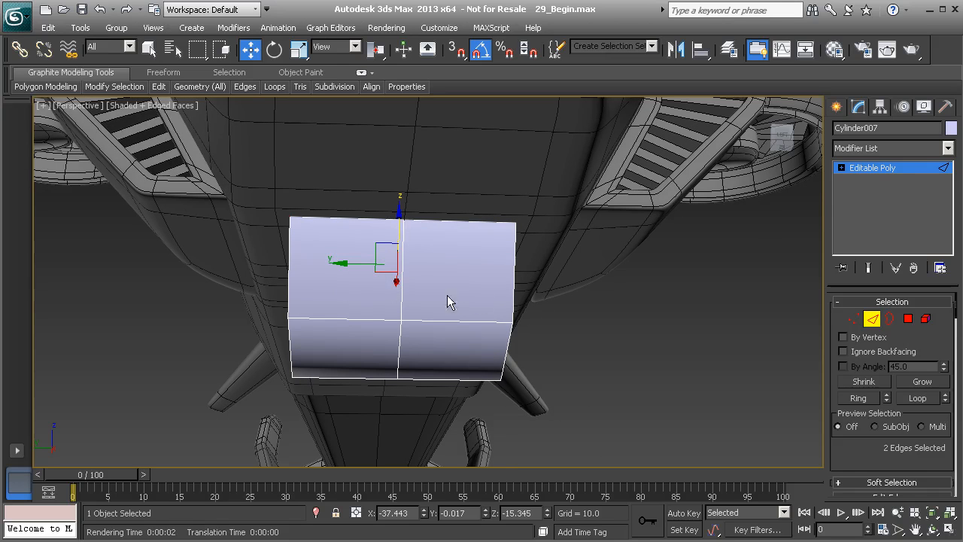
click(402, 287)
double_click(403, 308)
alt+middle_drag(397, 316, 399, 342)
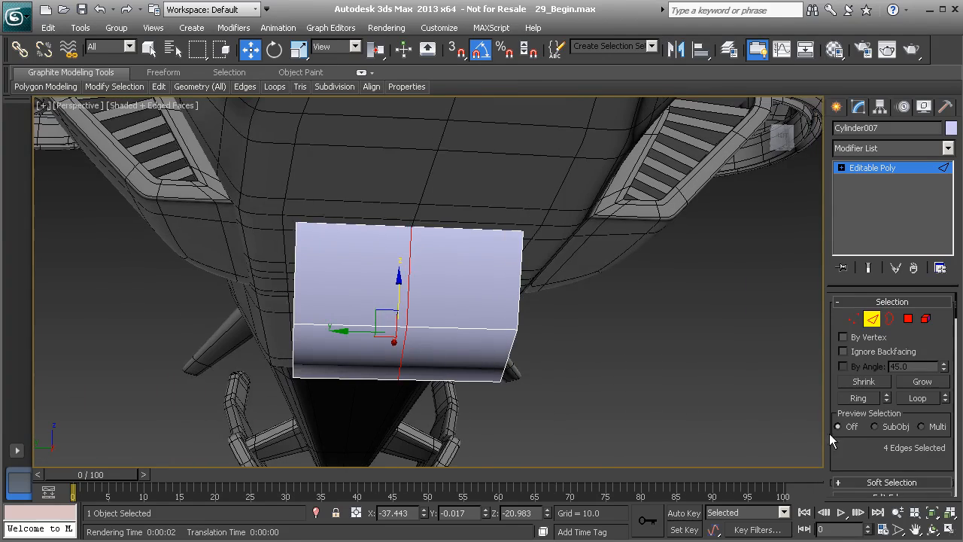
scroll(865, 429, down, 5)
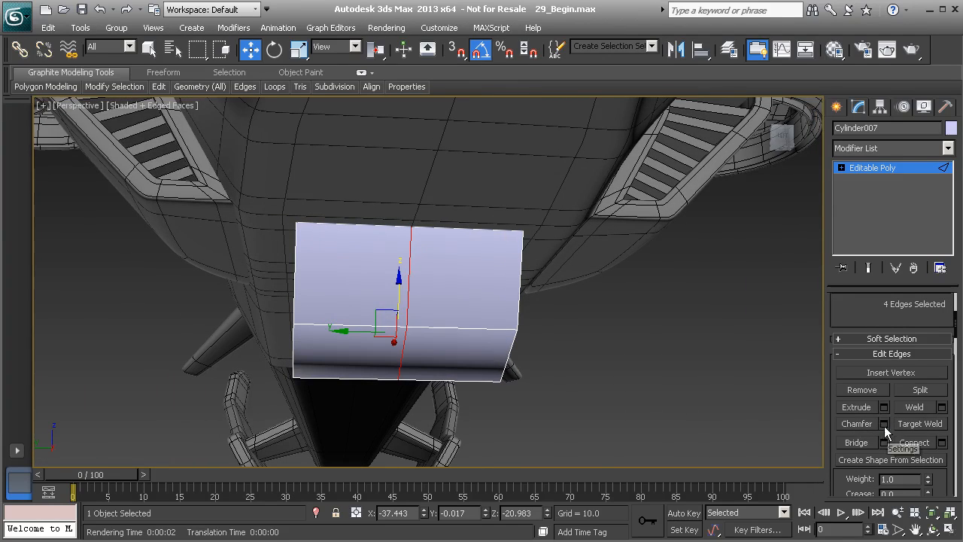
click(884, 425)
alt+middle_drag(388, 323, 342, 324)
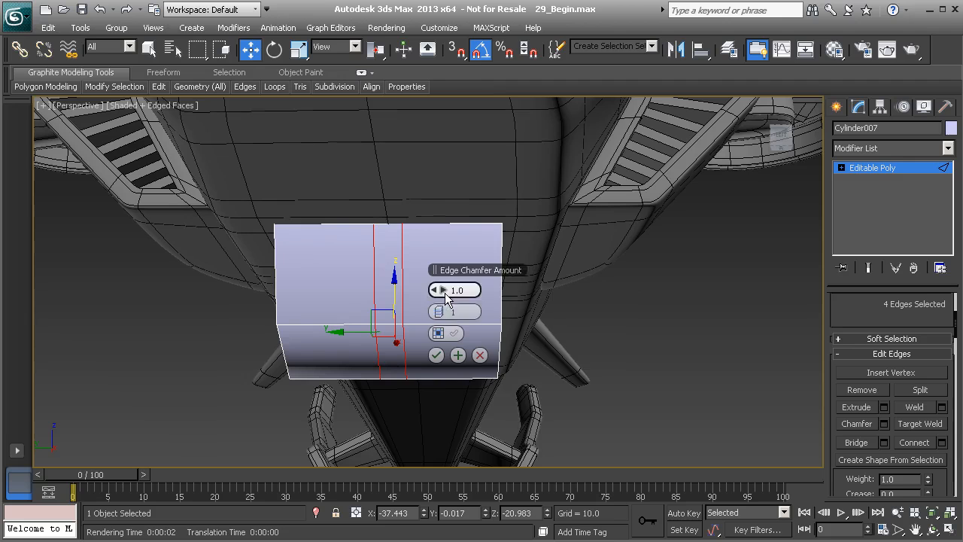
click(444, 311)
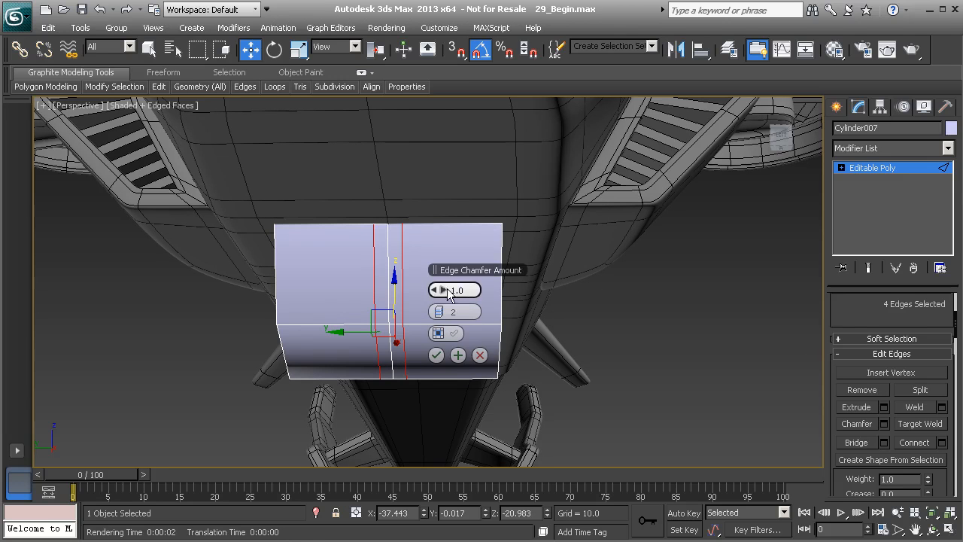
Step: Set the middle loop's chamfer amount to 4.0 and apply it
drag(443, 295, 449, 298)
key(f)
middle_drag(342, 335, 326, 331)
scroll(309, 326, down, 3)
key(l)
scroll(359, 331, up, 5)
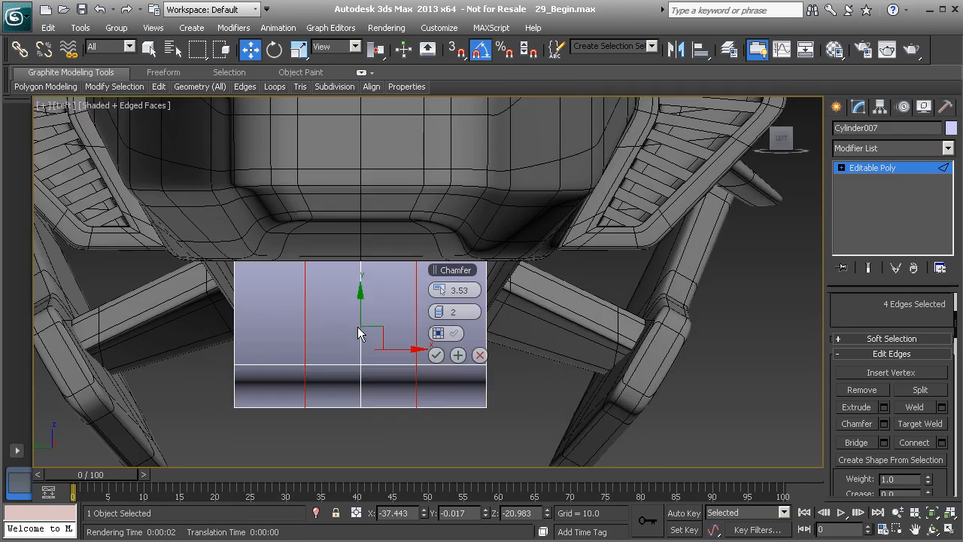
drag(444, 290, 446, 290)
drag(476, 292, 467, 292)
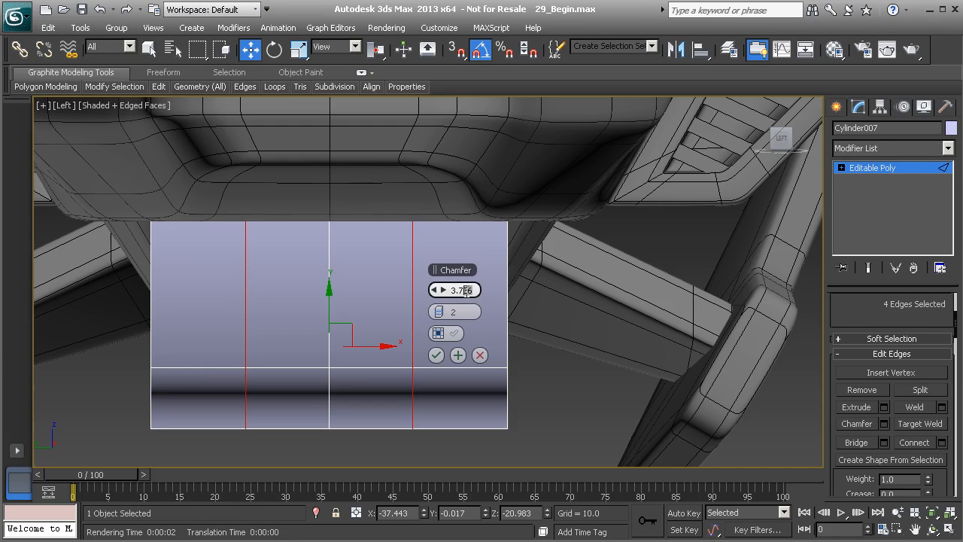
key(Return)
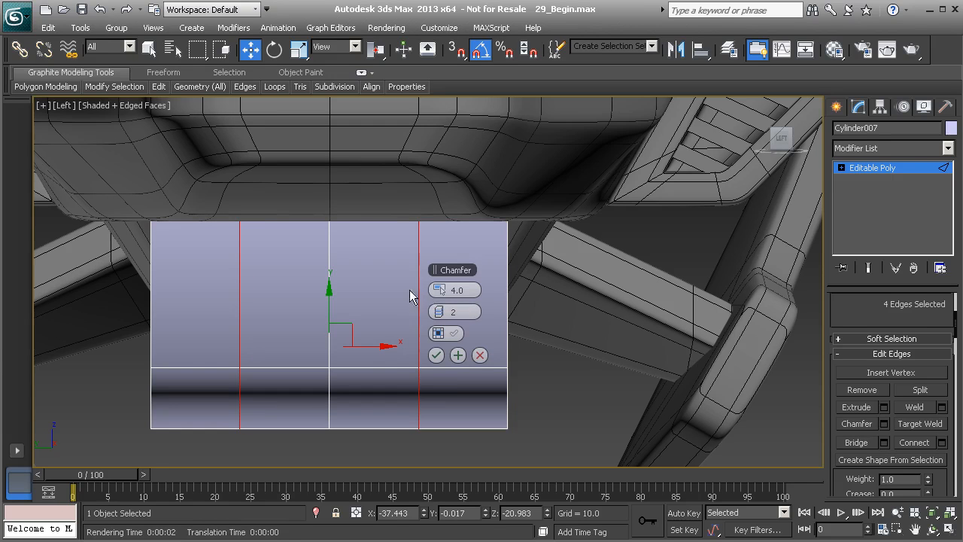
click(436, 355)
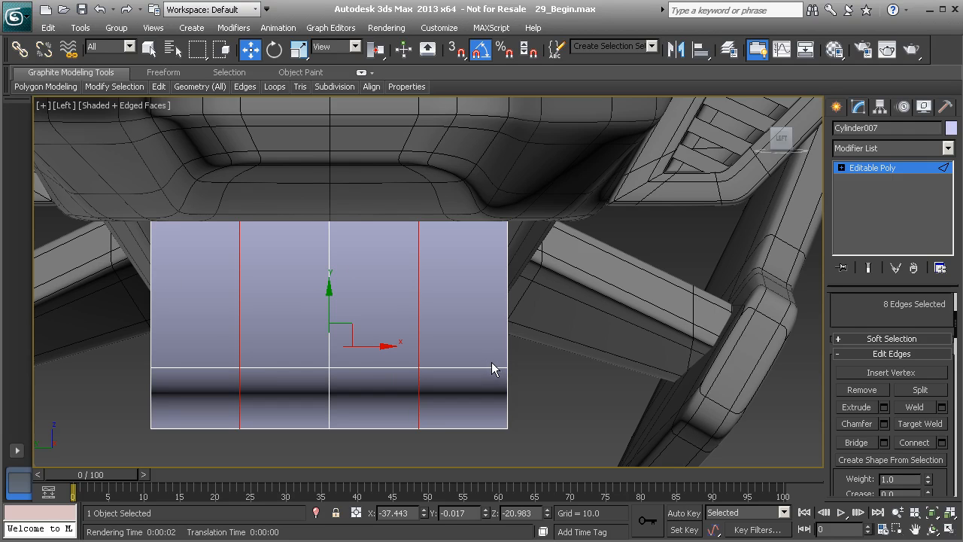
Step: Add the center loop to the selected side loops and chamfer all three by 1.2 with 1 segment
middle_drag(318, 346, 342, 320)
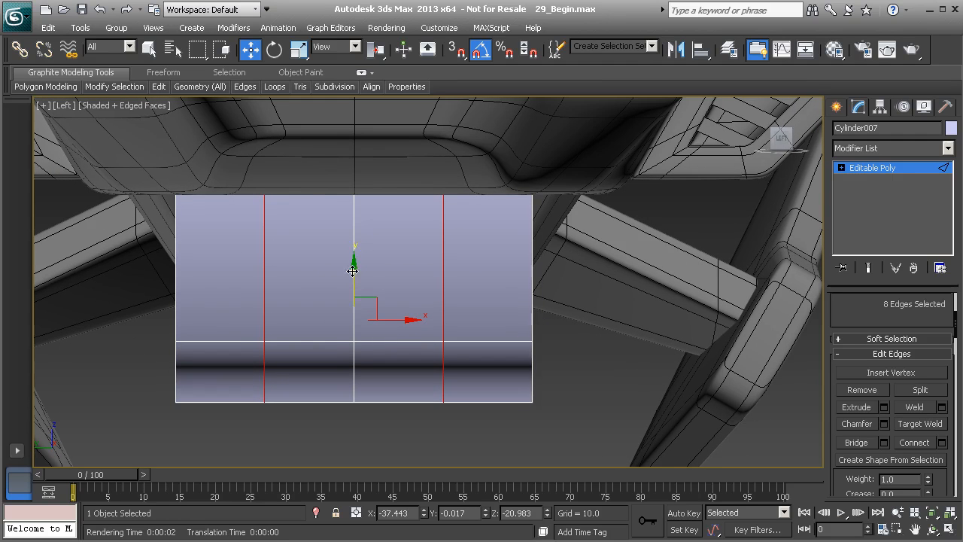
ctrl+double_click(353, 220)
middle_drag(300, 370, 304, 353)
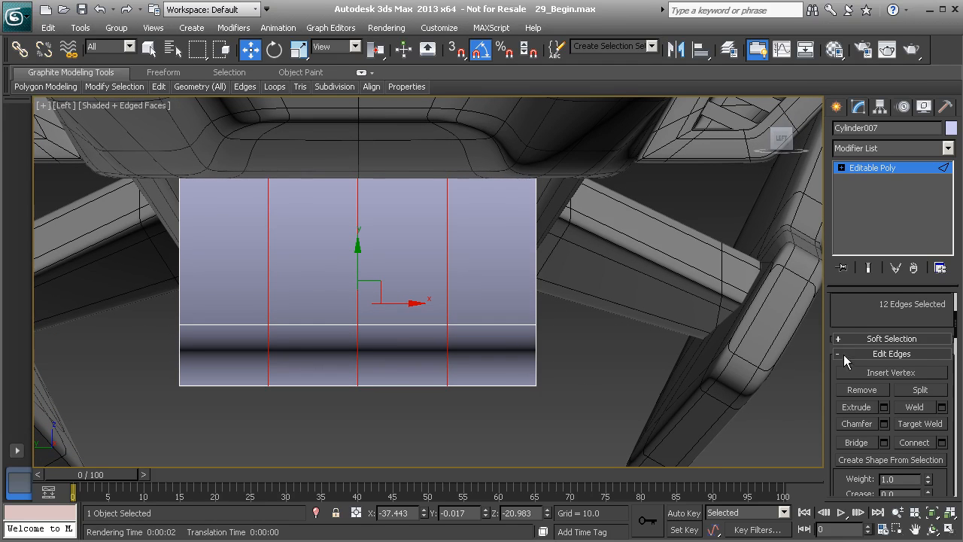
drag(855, 321, 865, 275)
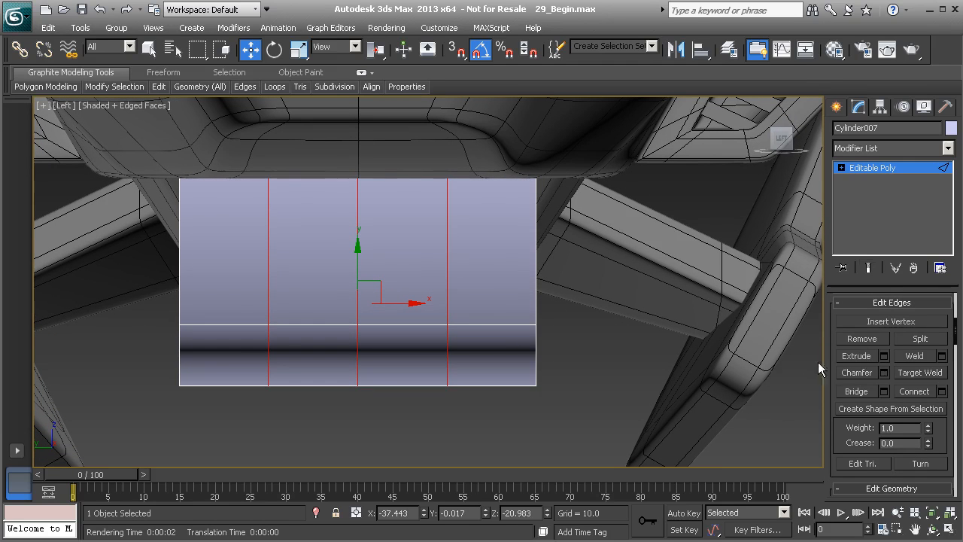
click(884, 373)
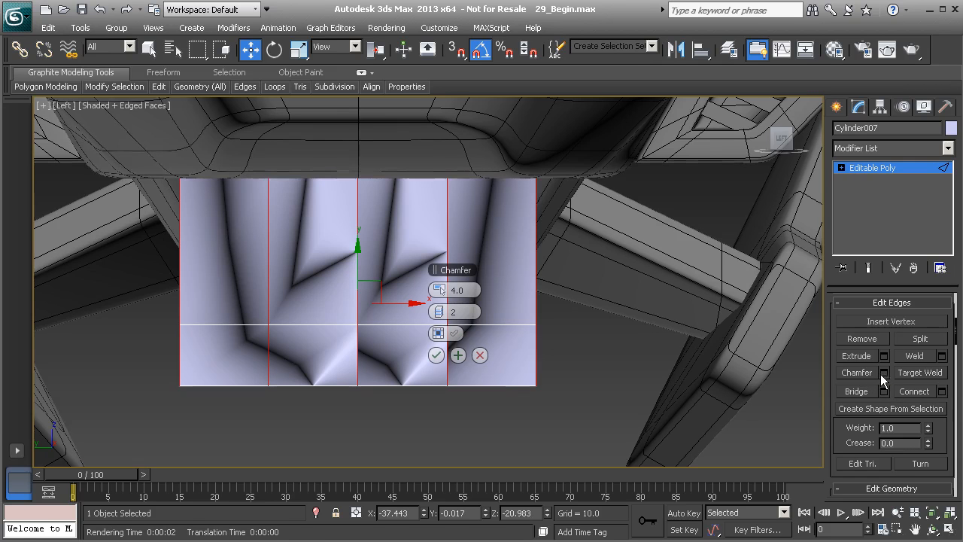
drag(439, 290, 366, 284)
click(434, 312)
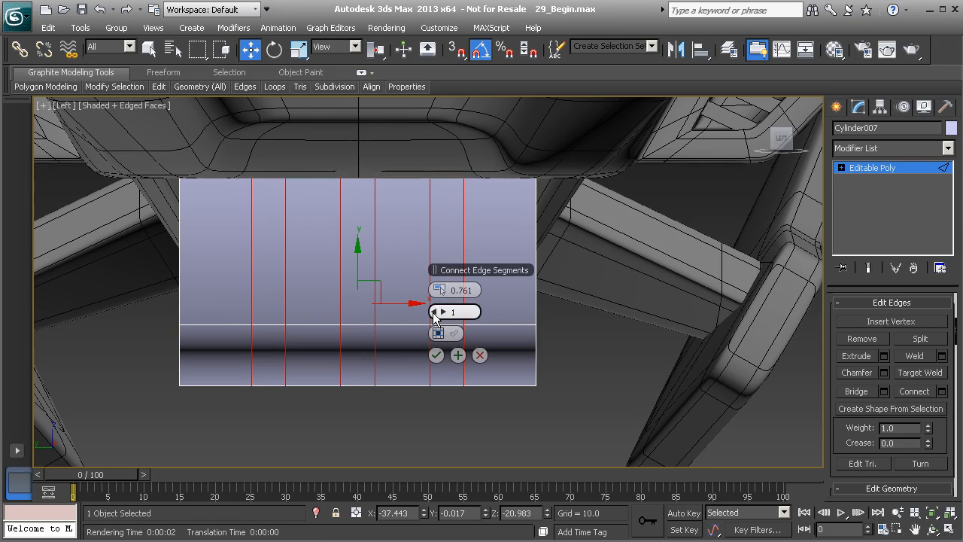
drag(443, 290, 451, 291)
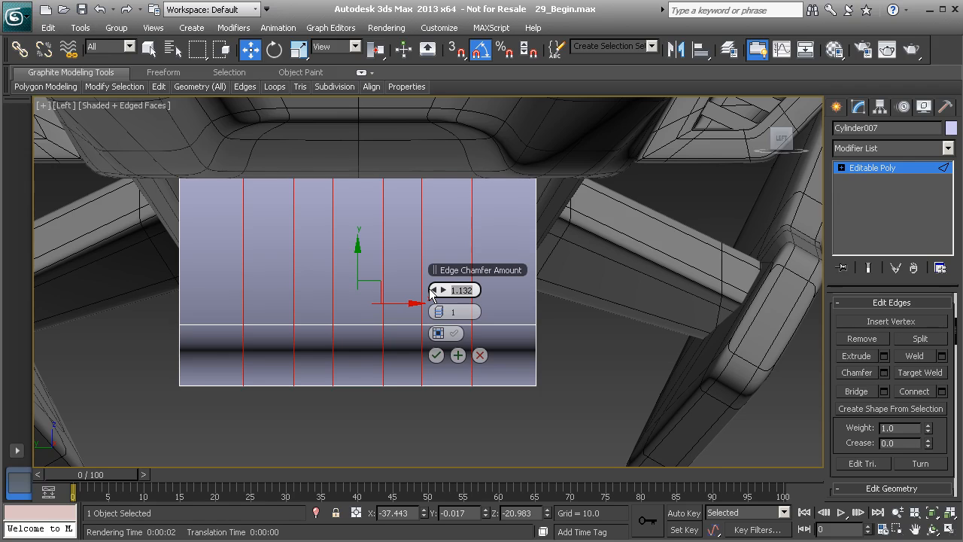
key(Return)
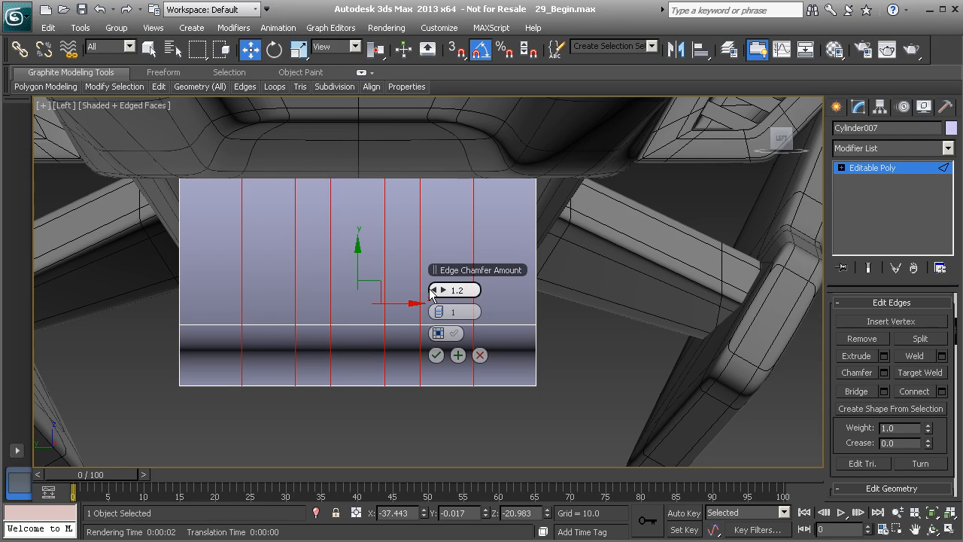
click(436, 357)
Step: Remove the two innermost edge loops around the half cylinder together with their vertices
scroll(372, 328, down, 3)
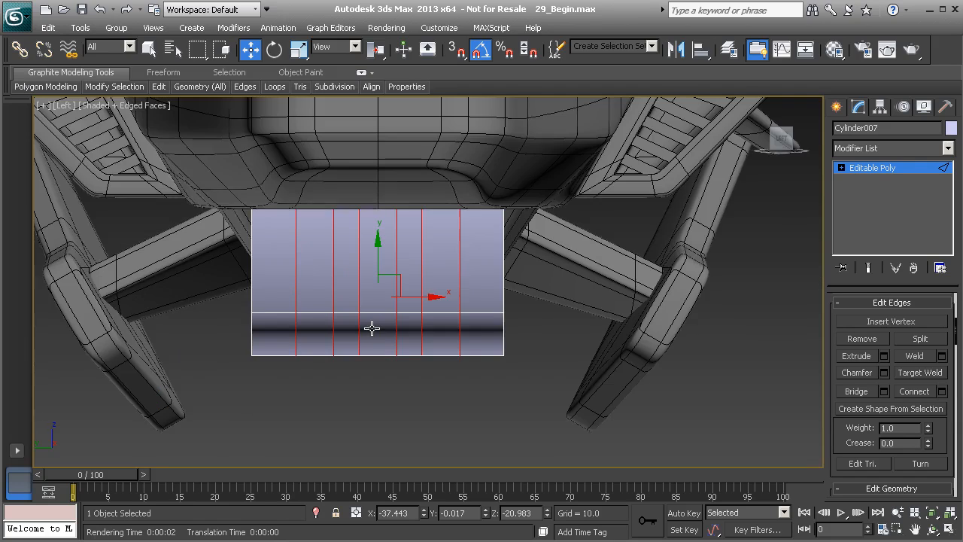
key(p)
scroll(383, 331, down, 3)
alt+middle_drag(419, 331, 404, 303)
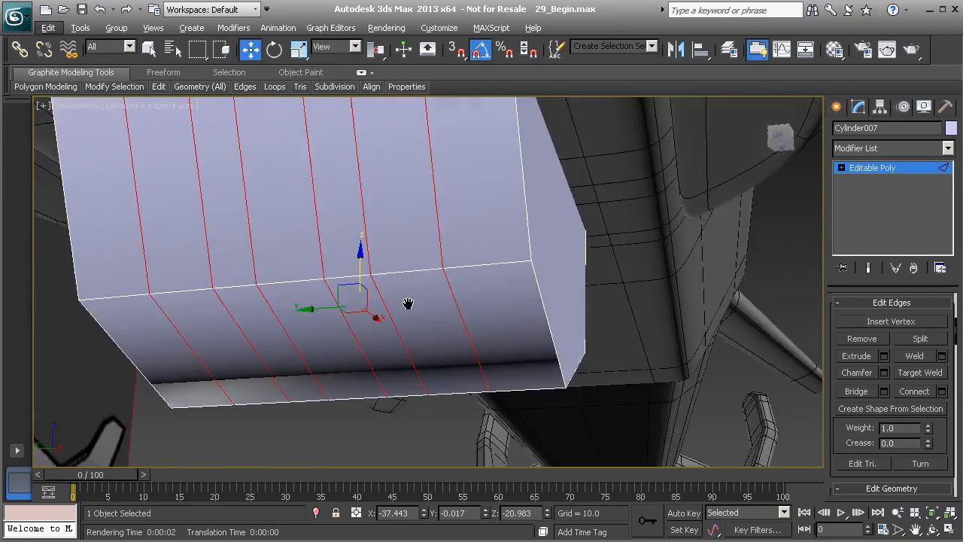
scroll(403, 303, down, 4)
alt+middle_drag(373, 341, 342, 288)
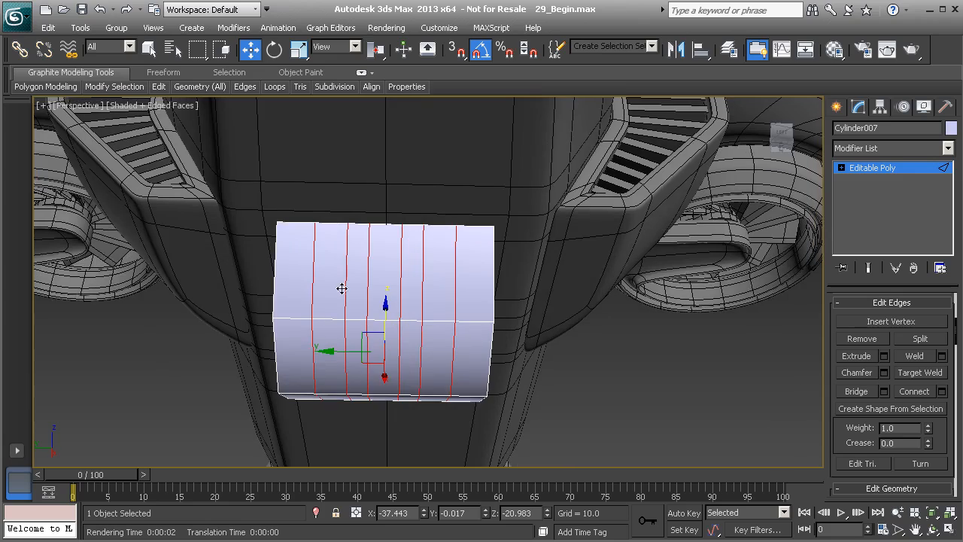
alt+middle_drag(420, 304, 350, 337)
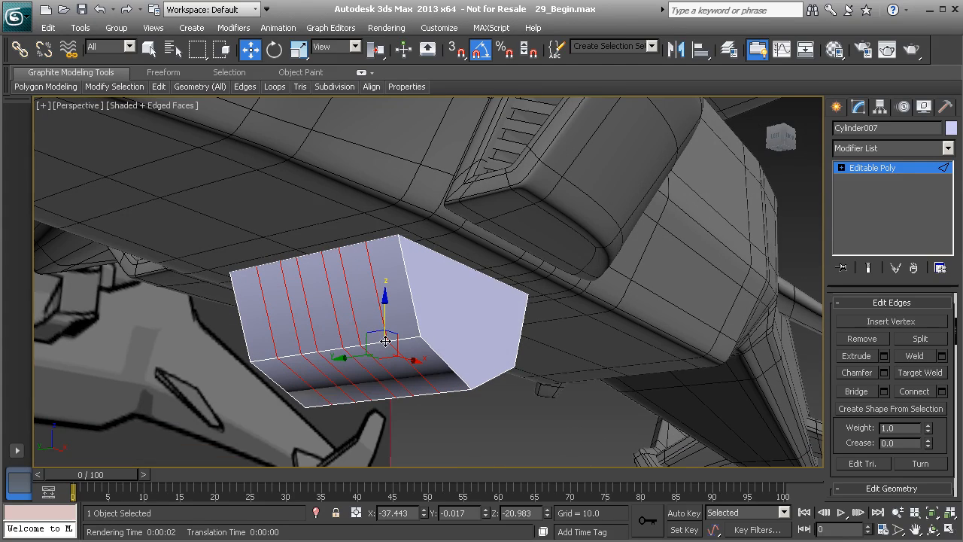
alt+middle_drag(314, 353, 389, 279)
scroll(366, 366, up, 4)
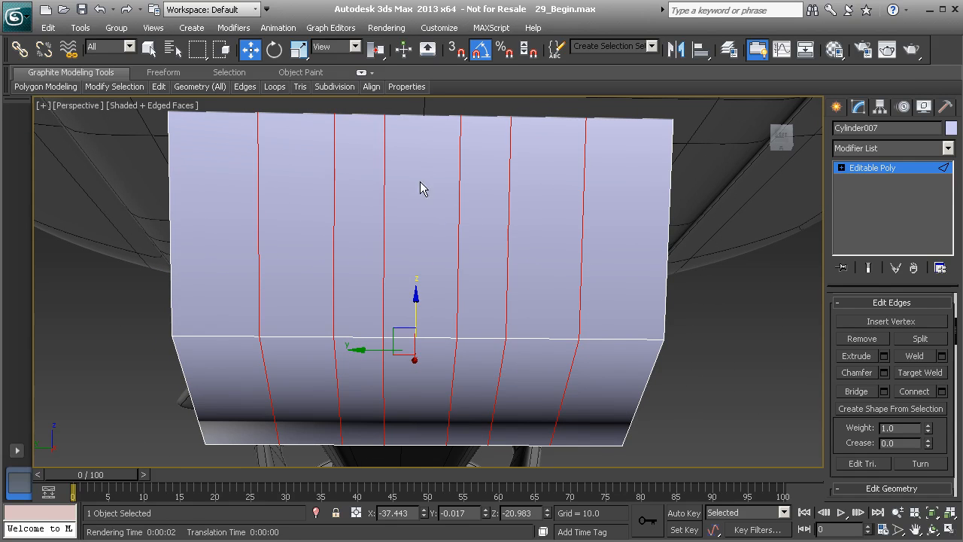
click(460, 207)
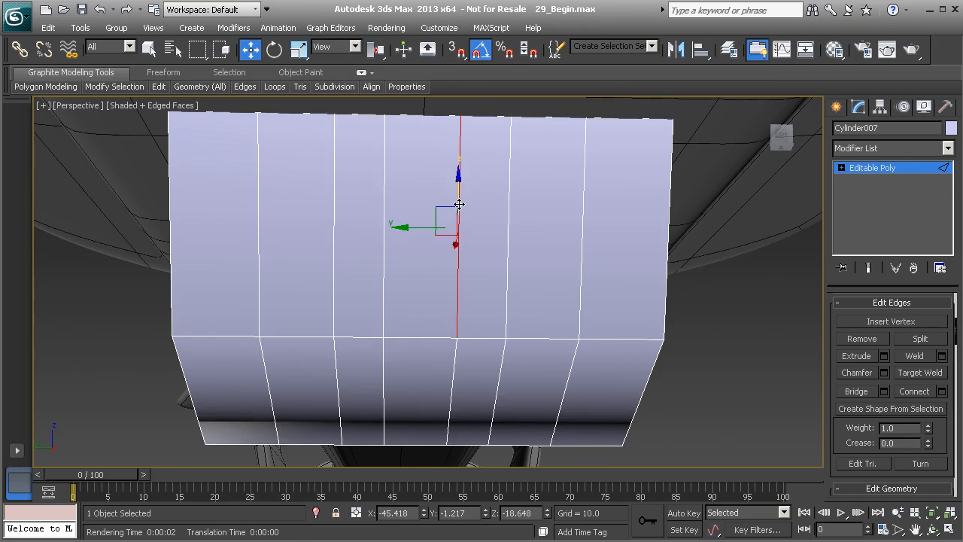
double_click(458, 279)
ctrl+double_click(384, 217)
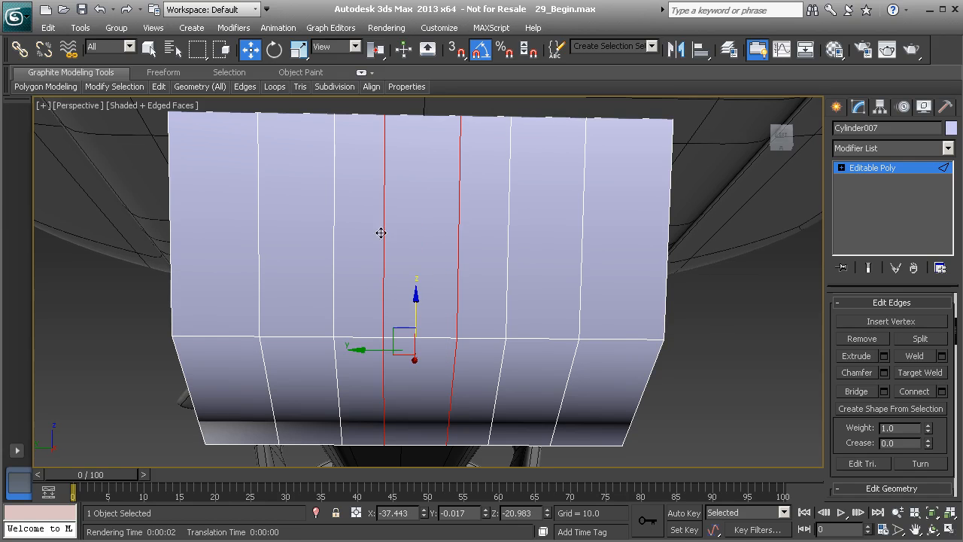
key(ctrl+BackSpace)
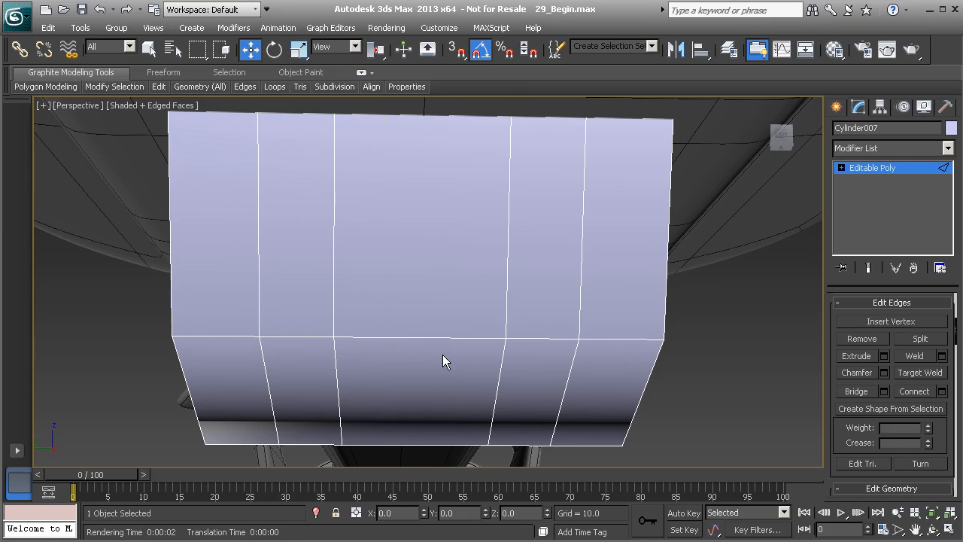
Step: Select the six polygons that form the two narrow strips wrapping around the half cylinder
alt+middle_drag(477, 346, 396, 340)
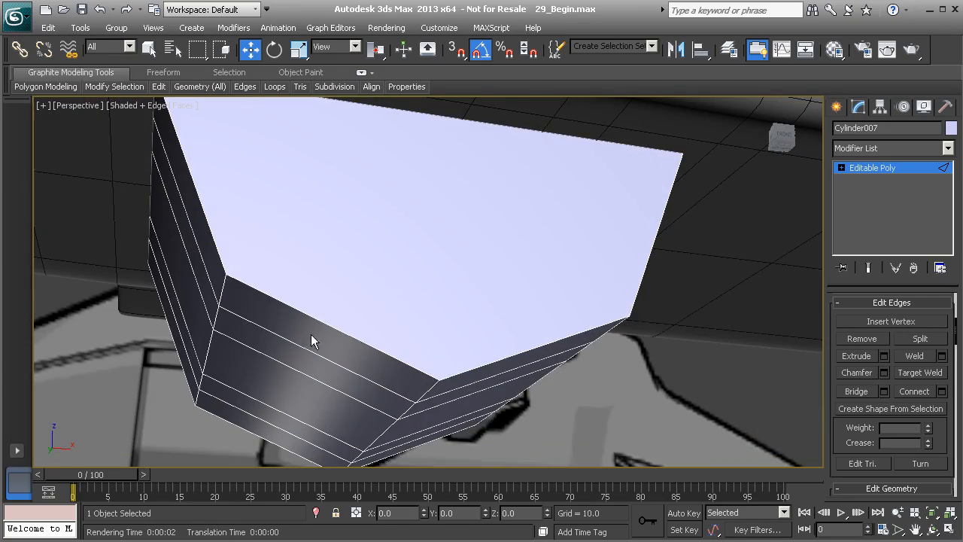
key(4)
alt+middle_drag(258, 310, 288, 273)
click(288, 273)
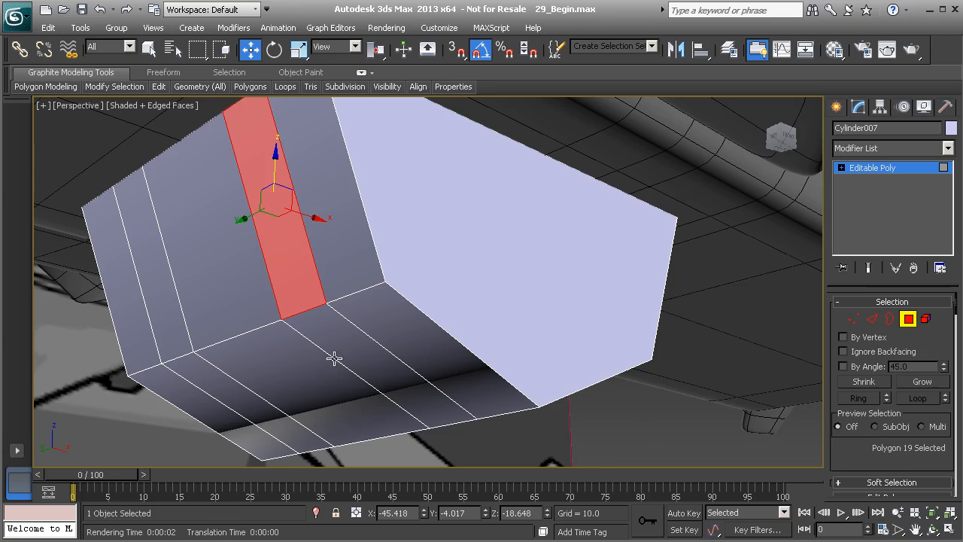
ctrl+click(339, 350)
mouse_move(338, 351)
alt+middle_down()
mouse_move(389, 364)
mouse_move(348, 341)
alt+middle_up()
ctrl+click(543, 349)
mouse_move(501, 348)
alt+middle_down()
mouse_move(467, 353)
mouse_move(500, 364)
alt+middle_up()
ctrl+click(243, 222)
ctrl+click(241, 339)
alt+middle_drag(241, 339, 176, 303)
middle_drag(455, 442, 523, 324)
ctrl+click(245, 284)
Step: Inset the polygons of both narrow strips by 0.1
scroll(344, 396, down, 5)
scroll(891, 430, down, 3)
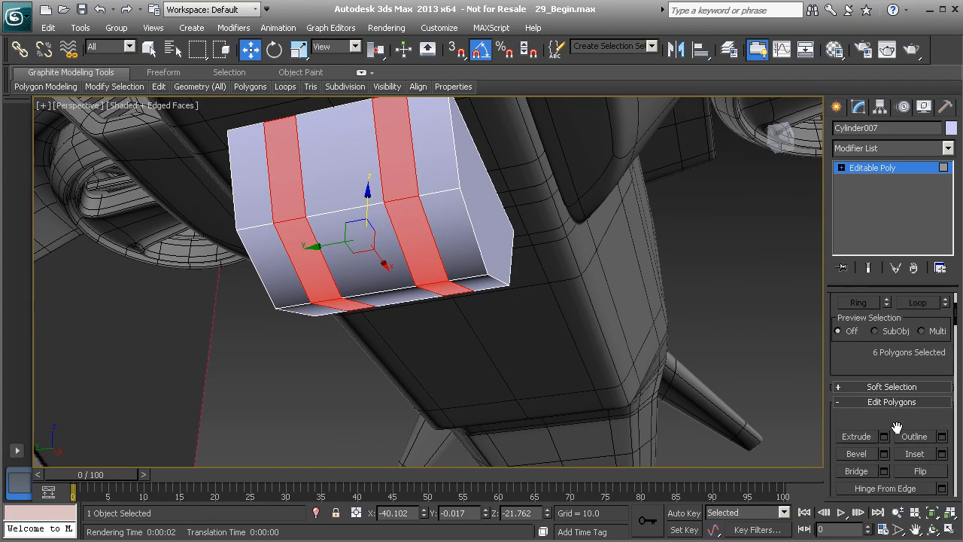
click(943, 454)
middle_drag(357, 227, 354, 255)
scroll(354, 255, up, 5)
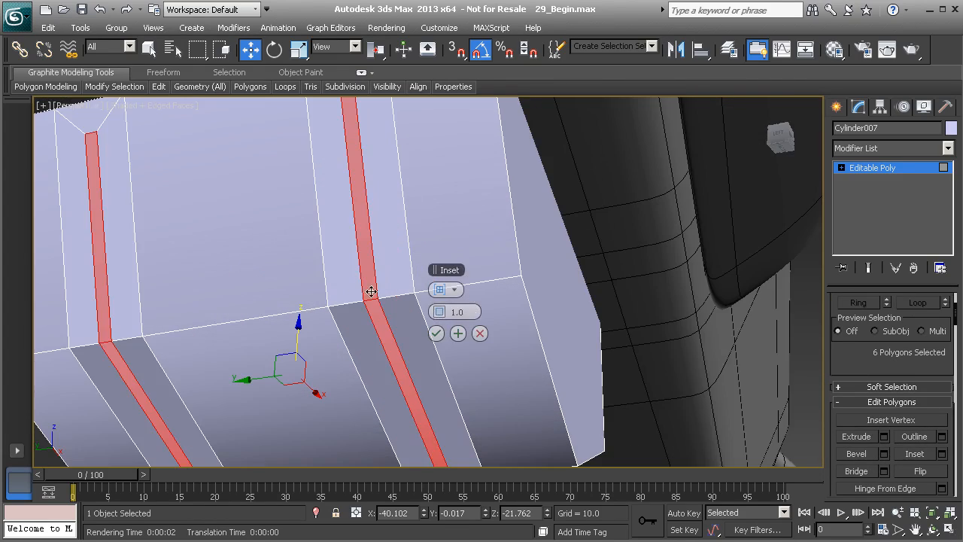
drag(432, 311, 427, 311)
text(1)
key(Return)
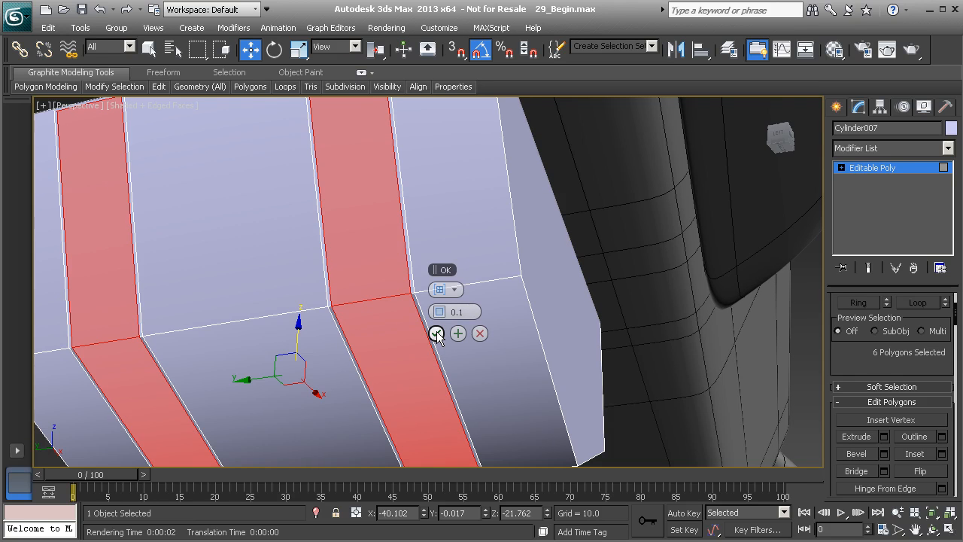
click(436, 334)
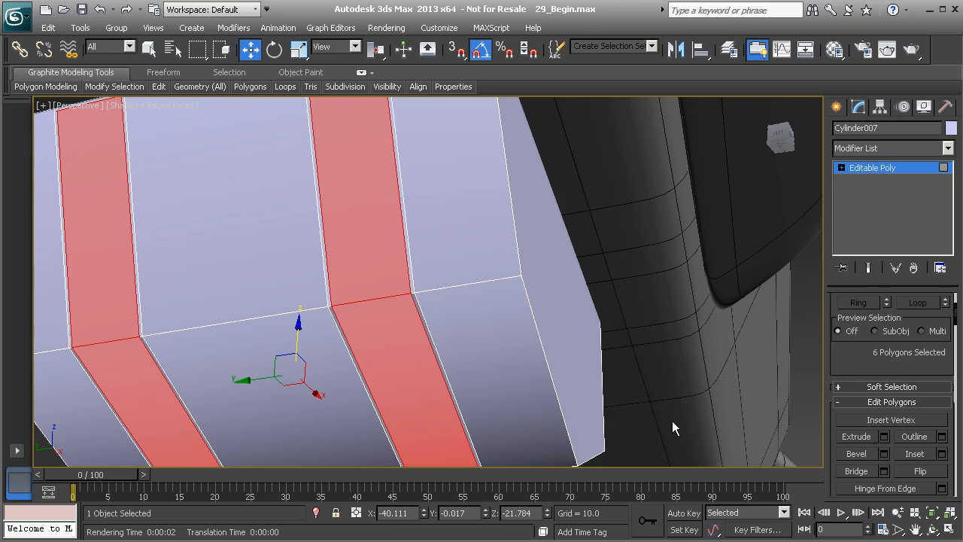
Step: Extrude the polygons of both narrow strips inward by -2.0 using Local Normal
click(883, 437)
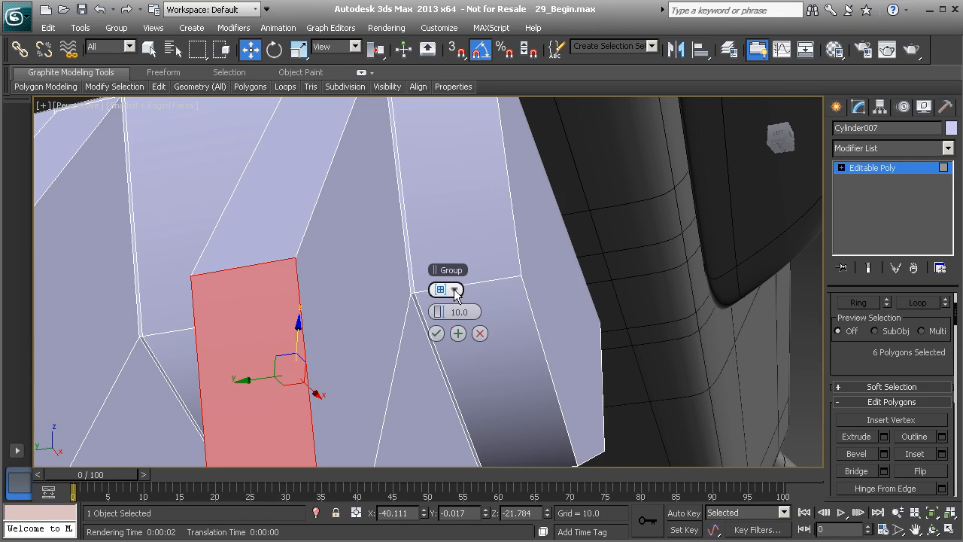
click(455, 291)
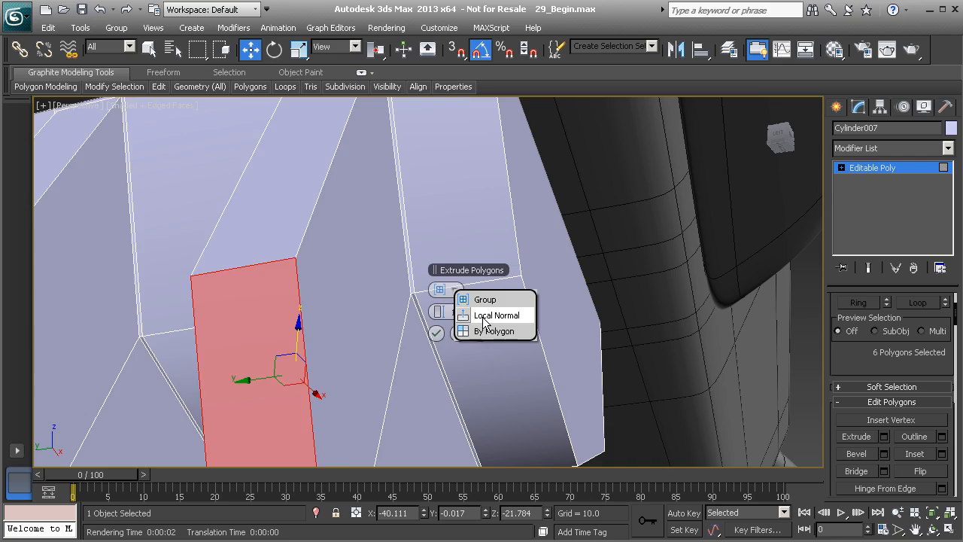
click(486, 315)
scroll(372, 284, down, 5)
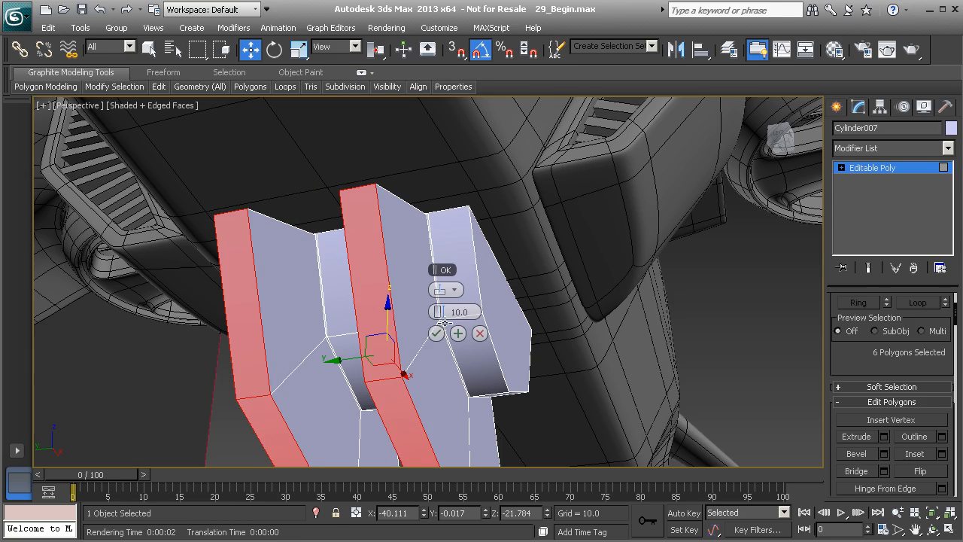
drag(442, 313, 381, 311)
alt+middle_drag(382, 311, 321, 310)
scroll(402, 359, up, 5)
alt+middle_drag(403, 362, 397, 306)
scroll(361, 341, down, 5)
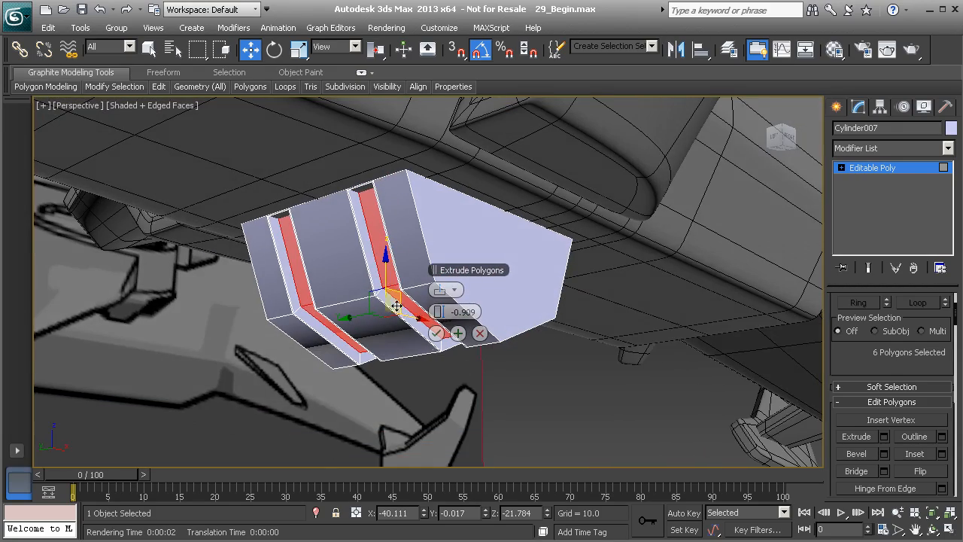
drag(440, 318, 440, 321)
alt+middle_drag(440, 321, 456, 300)
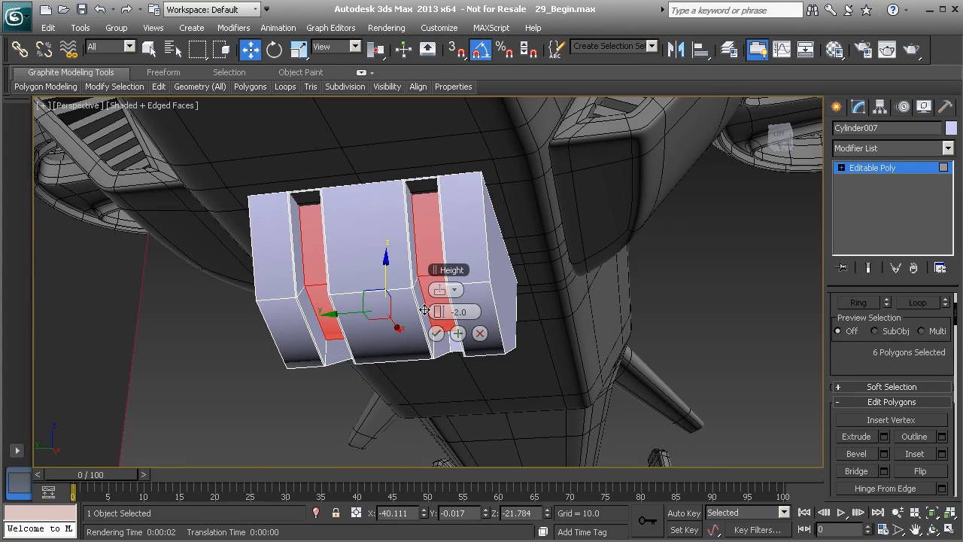
alt+middle_drag(461, 336, 424, 296)
scroll(369, 318, up, 5)
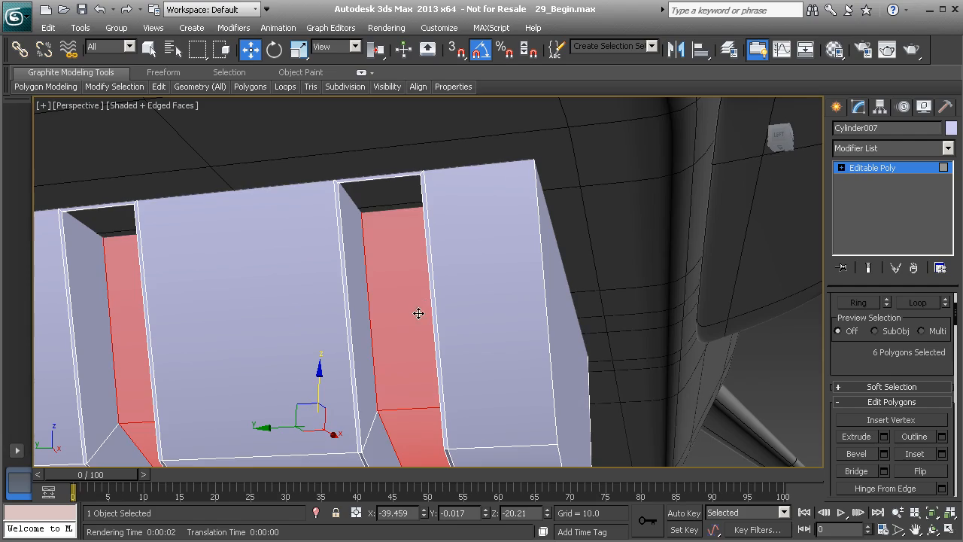
alt+middle_drag(519, 300, 510, 271)
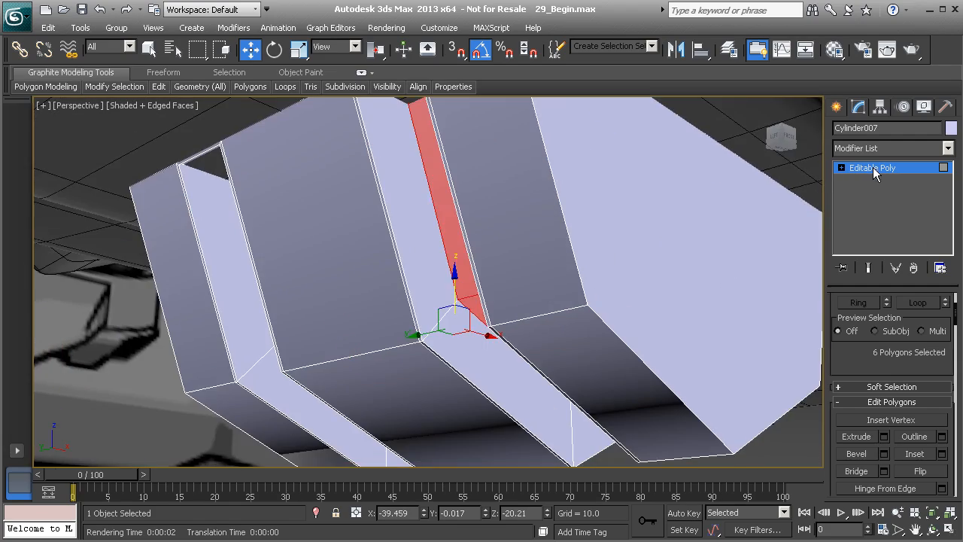
Step: Leave polygon editing and apply a TurboSmooth modifier to the grooved half cylinder
click(874, 169)
scroll(533, 280, down, 7)
alt+middle_drag(520, 313, 459, 322)
scroll(482, 319, up, 5)
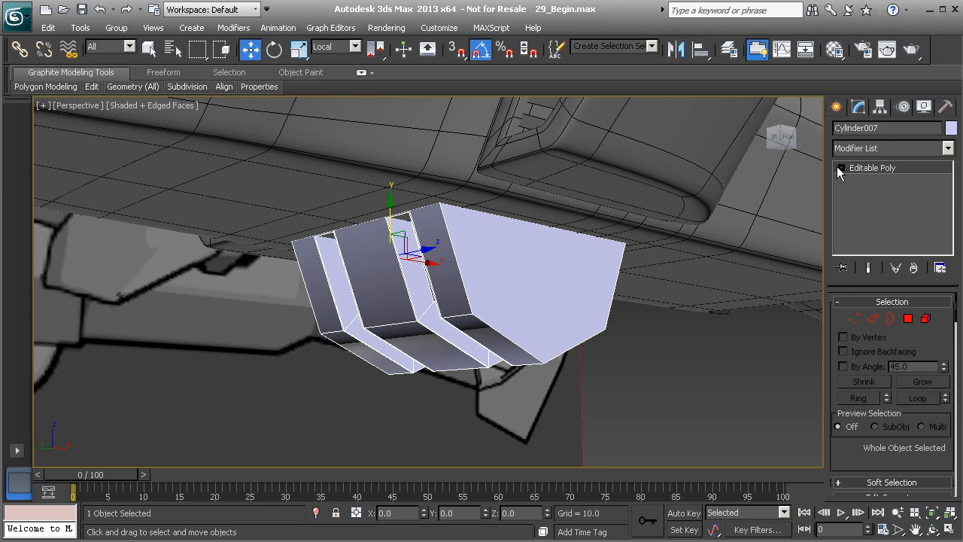
click(947, 148)
scroll(887, 338, down, 15)
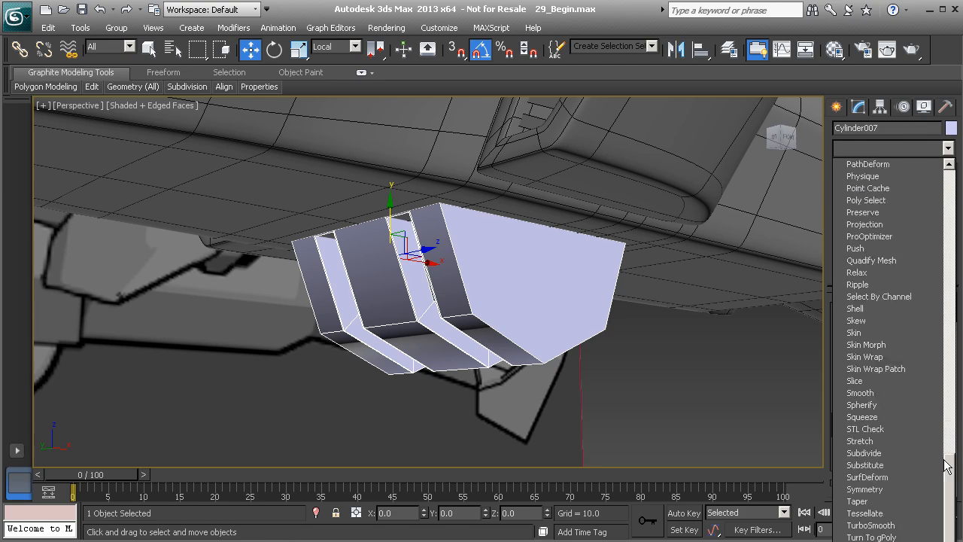
click(870, 488)
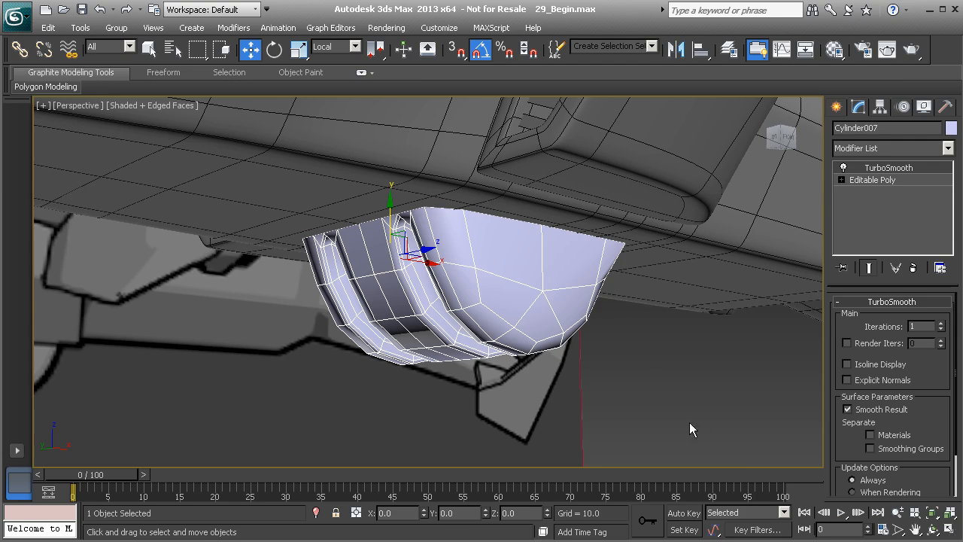
Step: Increase the TurboSmooth iterations and enable Isoline Display
alt+middle_drag(748, 392, 783, 380)
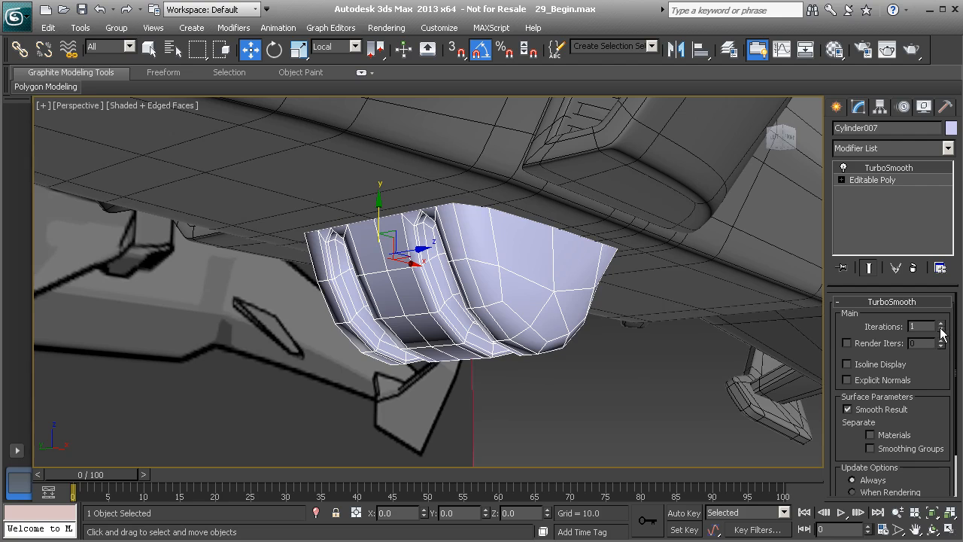
click(940, 323)
click(847, 364)
alt+middle_drag(512, 302, 610, 302)
Step: Return to the Editable Poly level with the smoothed end result shown and enter edge editing
click(867, 180)
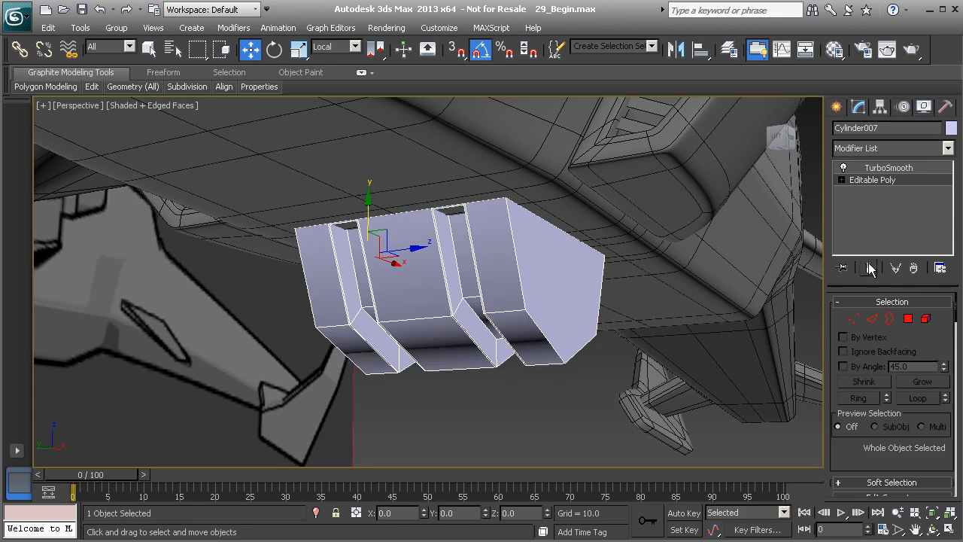
click(868, 268)
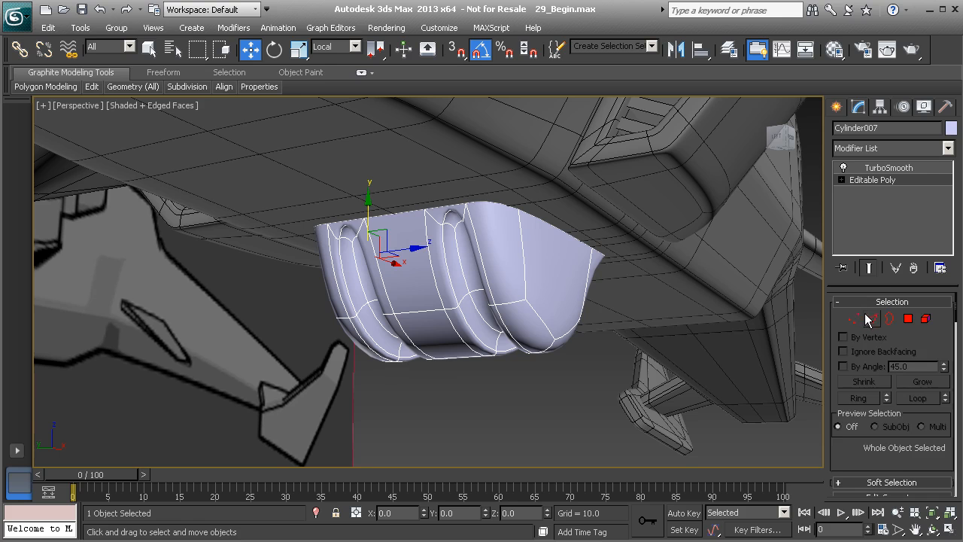
click(870, 319)
mouse_move(159, 86)
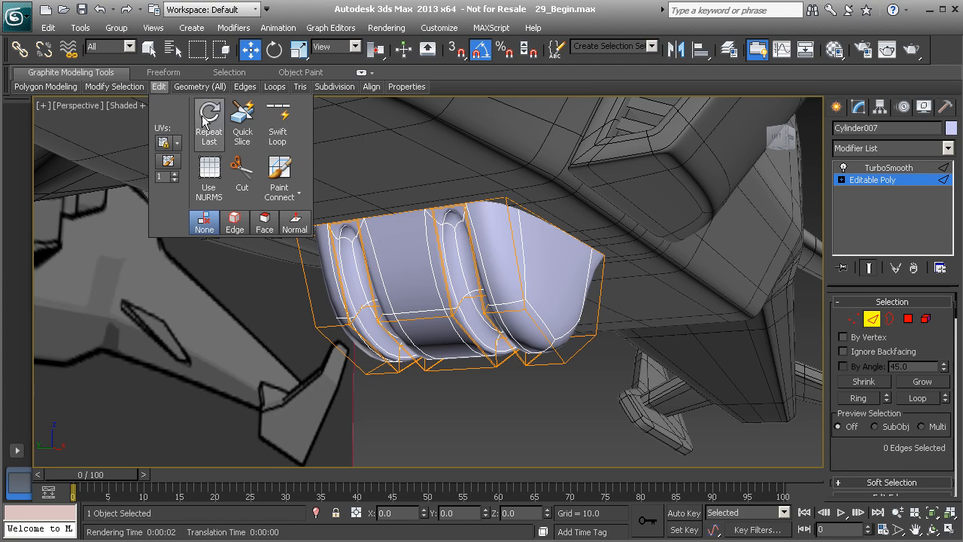
click(278, 120)
scroll(436, 223, up, 6)
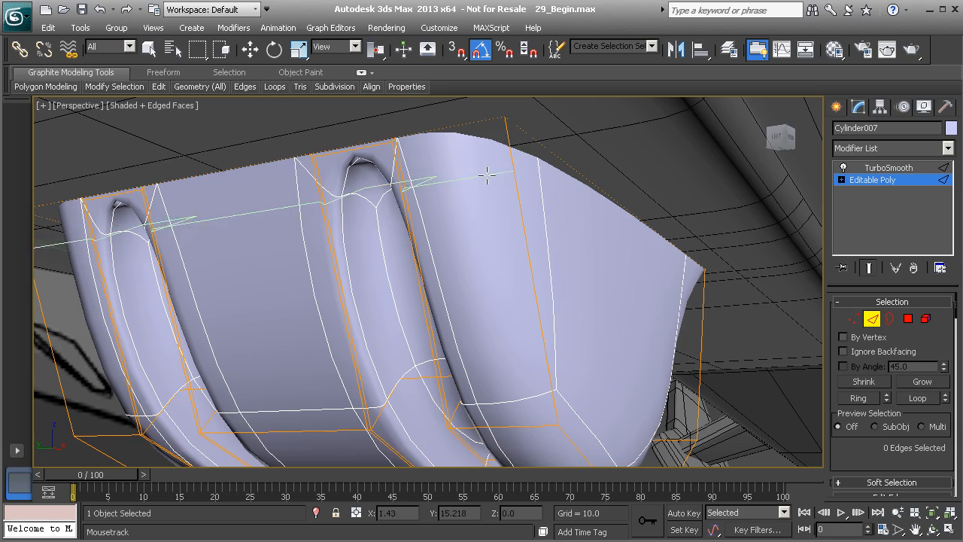
middle_drag(529, 236, 365, 231)
scroll(462, 214, down, 5)
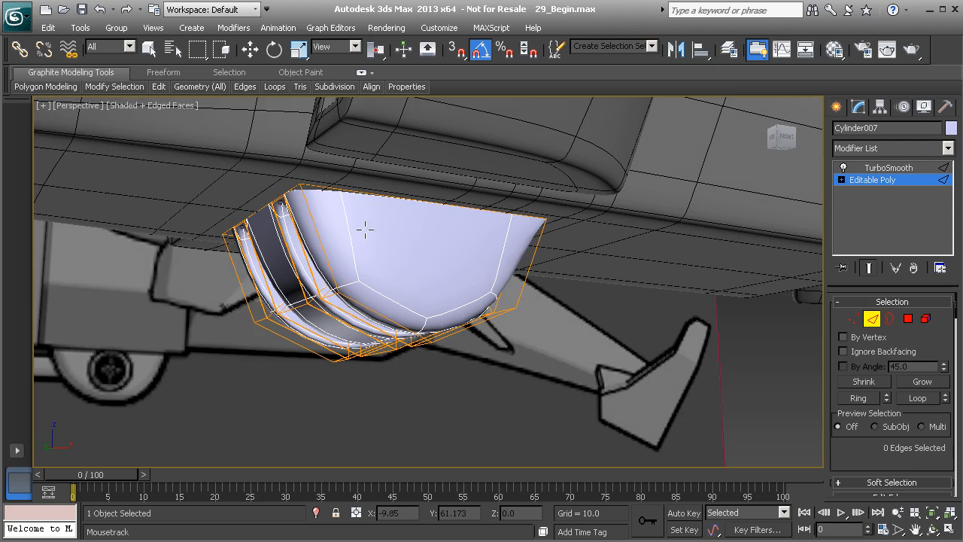
alt+middle_drag(550, 236, 424, 249)
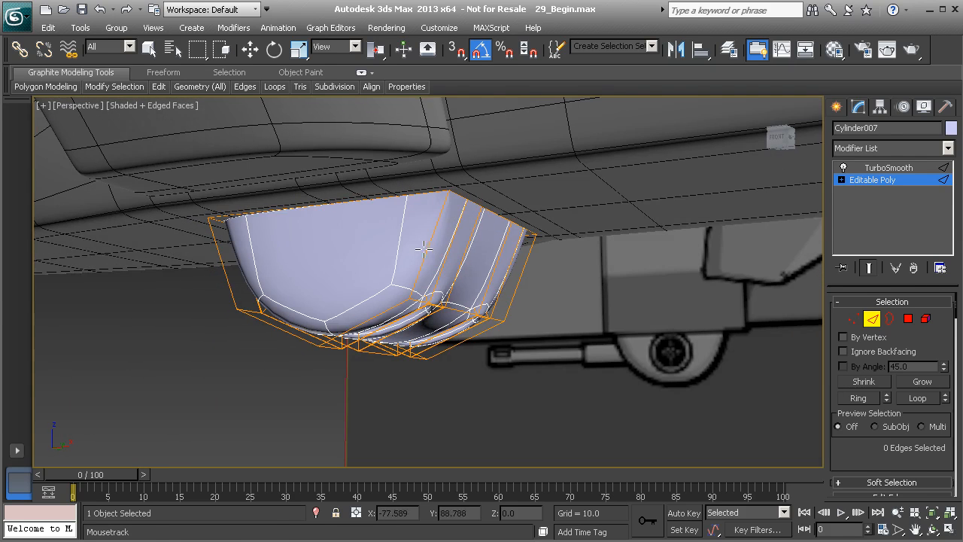
key(w)
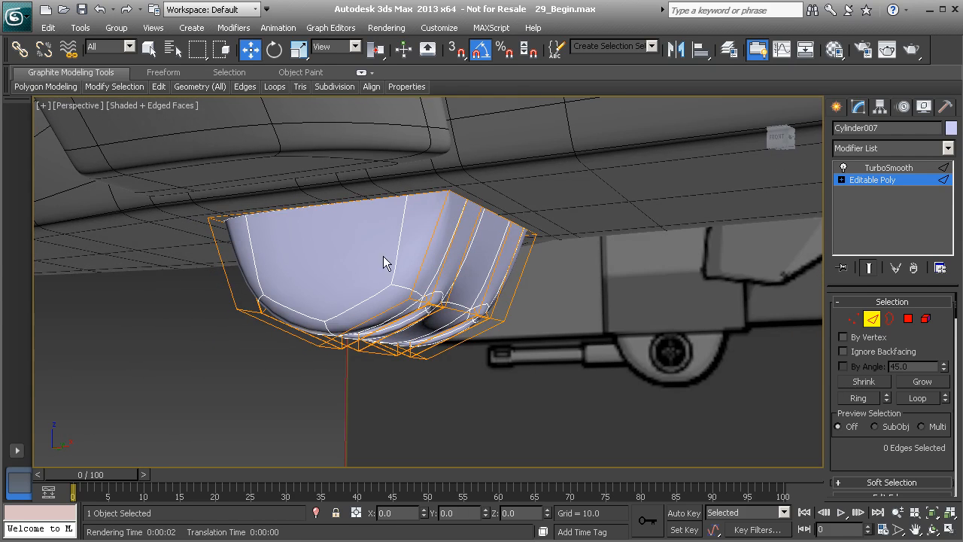
click(871, 319)
Step: Turn off TurboSmooth and cut a vertical edge through the middle of the front cap, from its lowest center vertex to its upper edge
click(843, 168)
alt+middle_drag(555, 230, 402, 324)
alt+middle_drag(349, 294, 366, 229)
key(1)
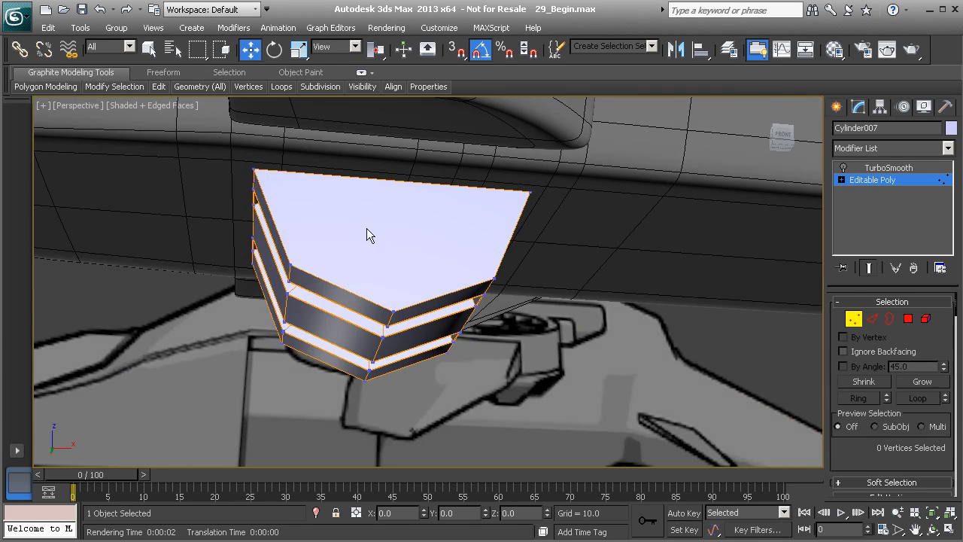
right_click(391, 240)
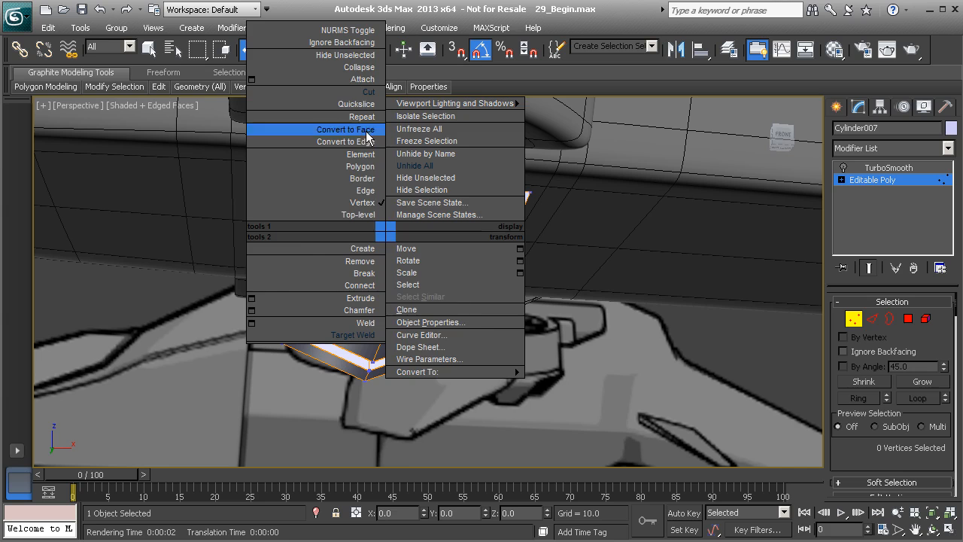
click(371, 96)
click(393, 310)
click(397, 179)
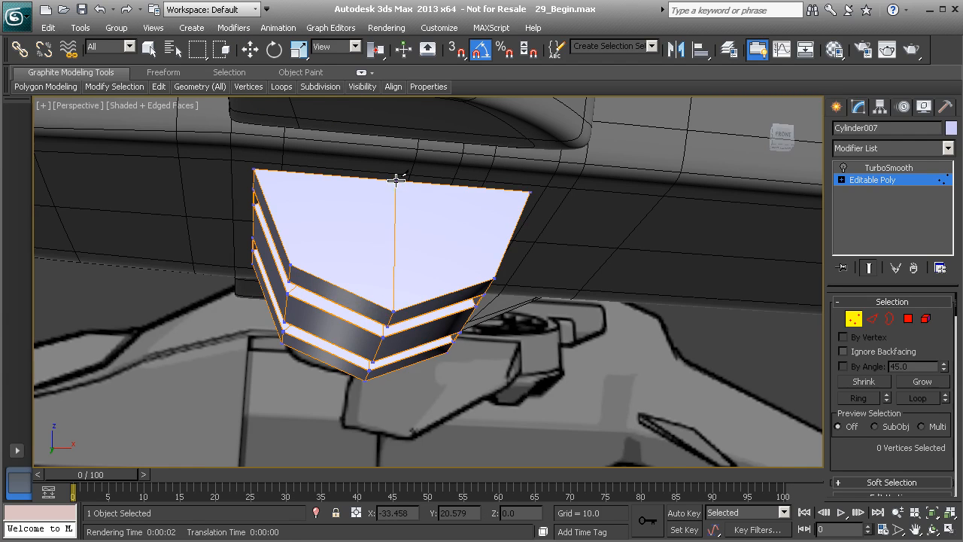
Step: Cut a matching vertical edge through the middle of the opposite end cap and turn TurboSmooth back on
alt+middle_drag(382, 241, 344, 314)
click(348, 319)
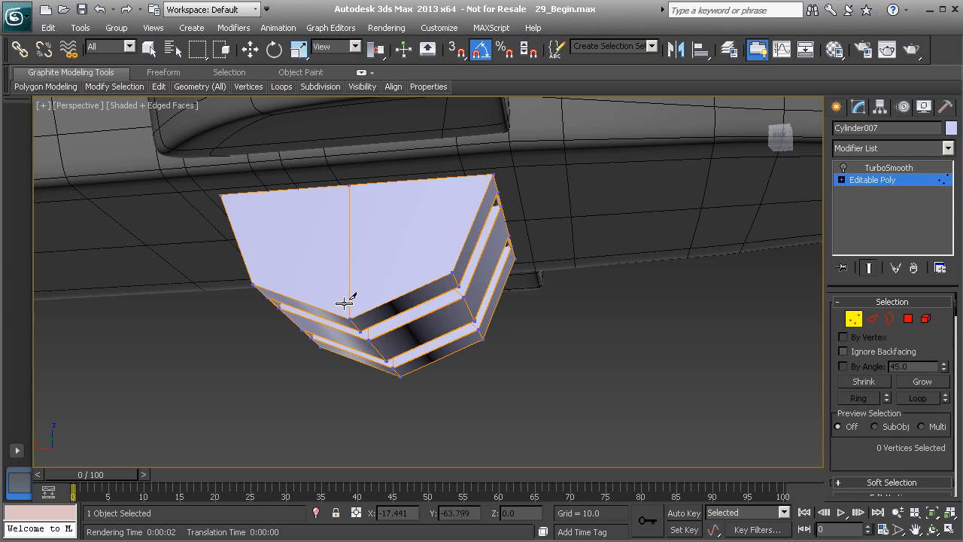
alt+middle_drag(441, 275, 463, 300)
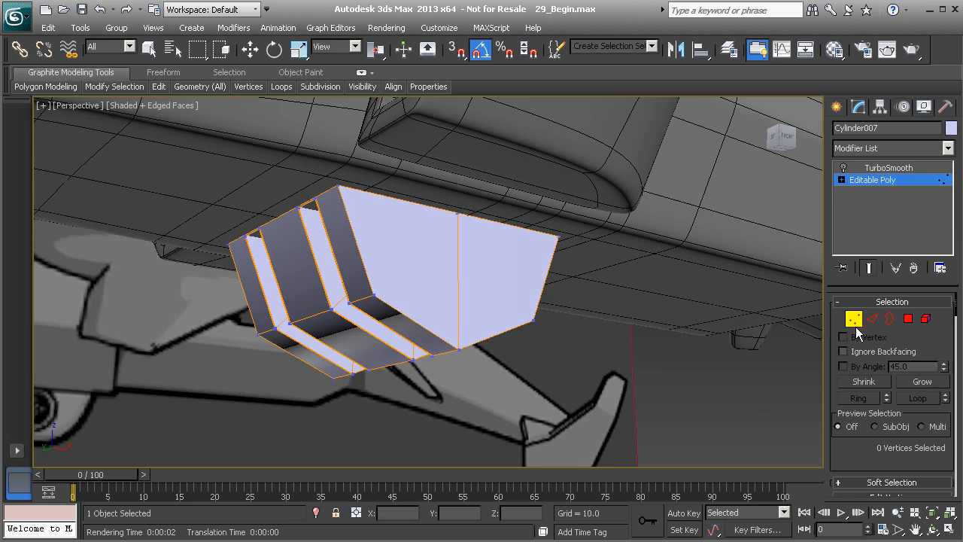
click(854, 320)
click(843, 167)
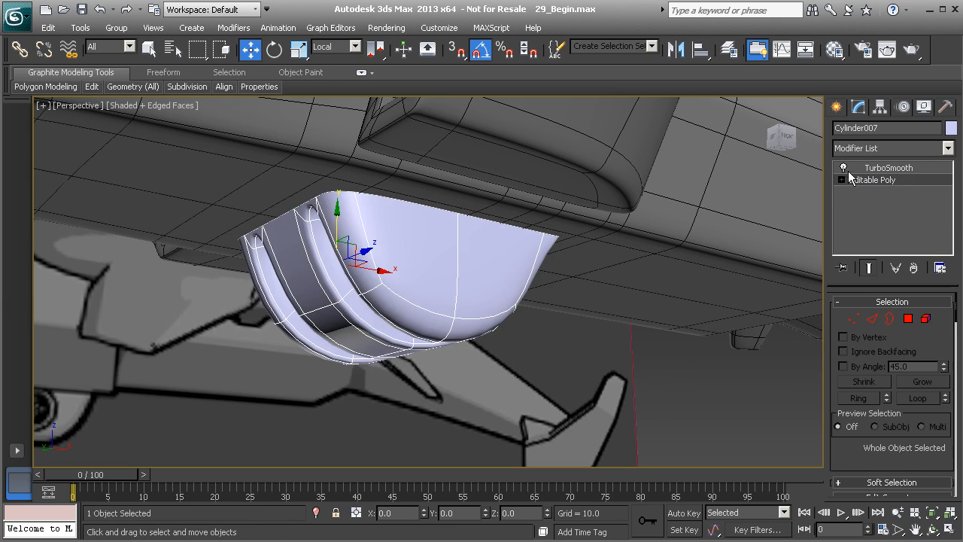
Step: Add a Swift Loop edge loop around the whole mount, close to its open upper rim
click(865, 180)
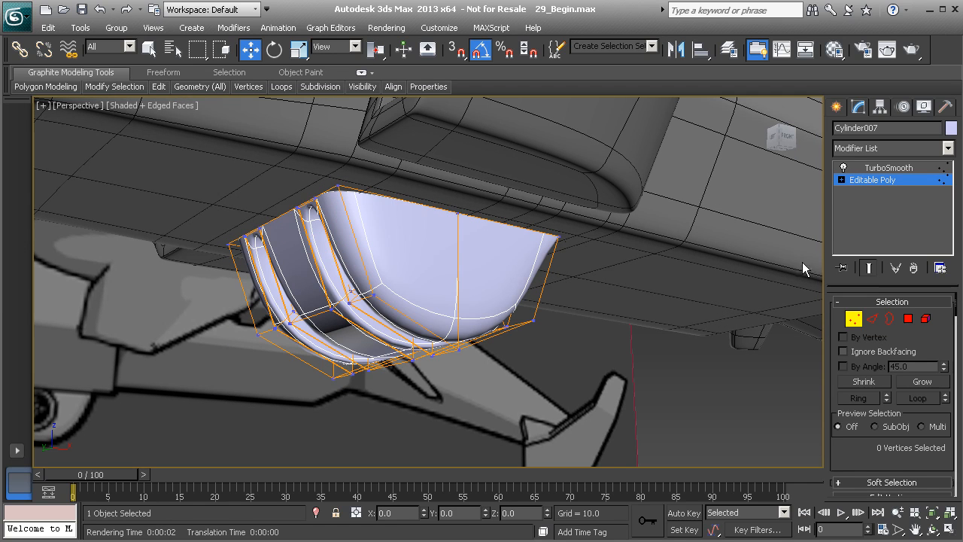
mouse_move(159, 86)
click(278, 124)
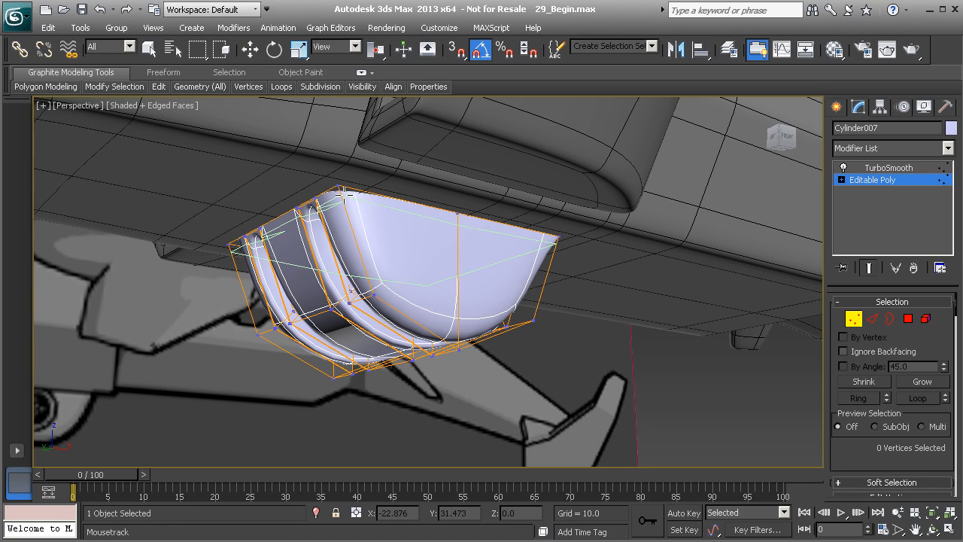
click(343, 194)
alt+middle_drag(354, 239, 212, 210)
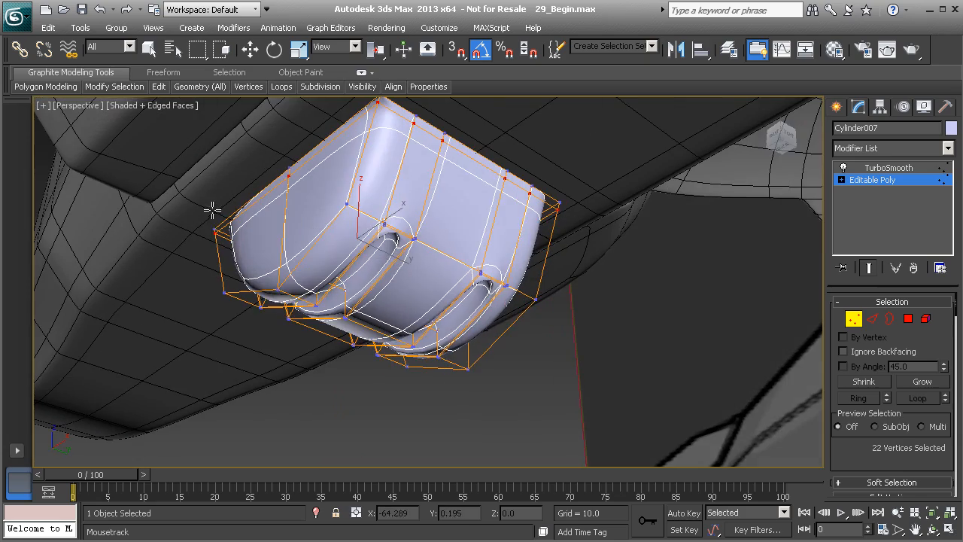
alt+middle_drag(435, 139, 547, 166)
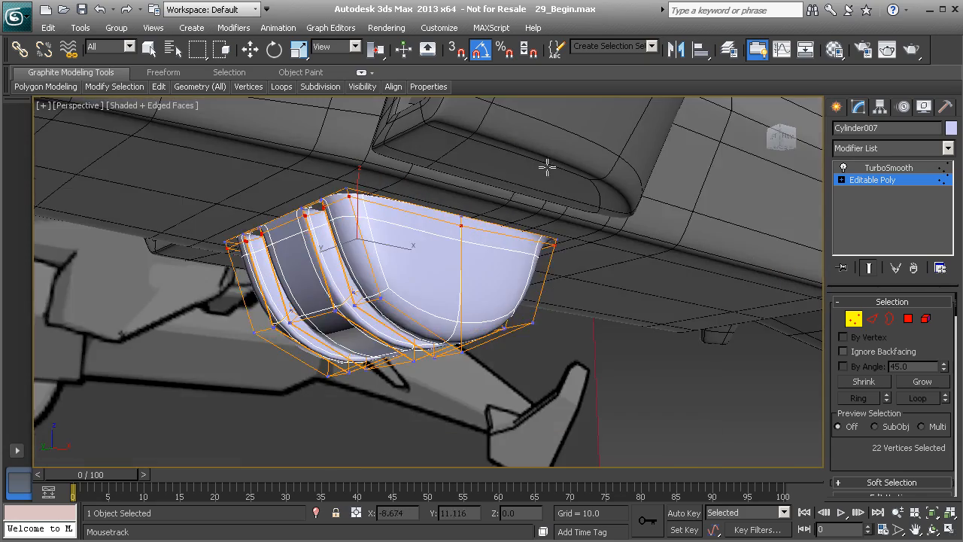
Step: Add one edge loop just outside each side of the groove nearest the front cap
alt+middle_drag(350, 190, 398, 186)
scroll(414, 211, up, 5)
middle_drag(396, 146, 415, 238)
drag(425, 192, 340, 215)
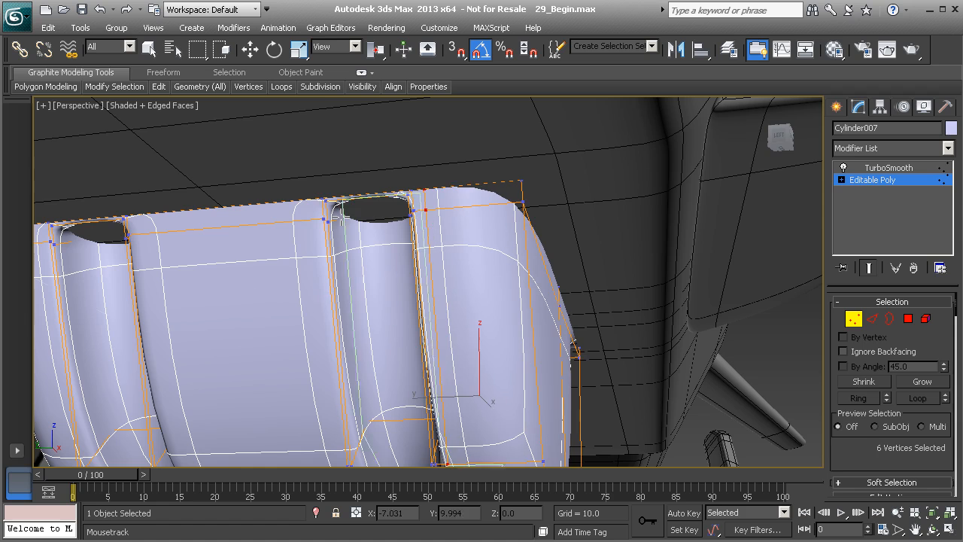
click(304, 205)
Step: Add one edge loop just outside each side of the rear groove
middle_drag(223, 298, 422, 234)
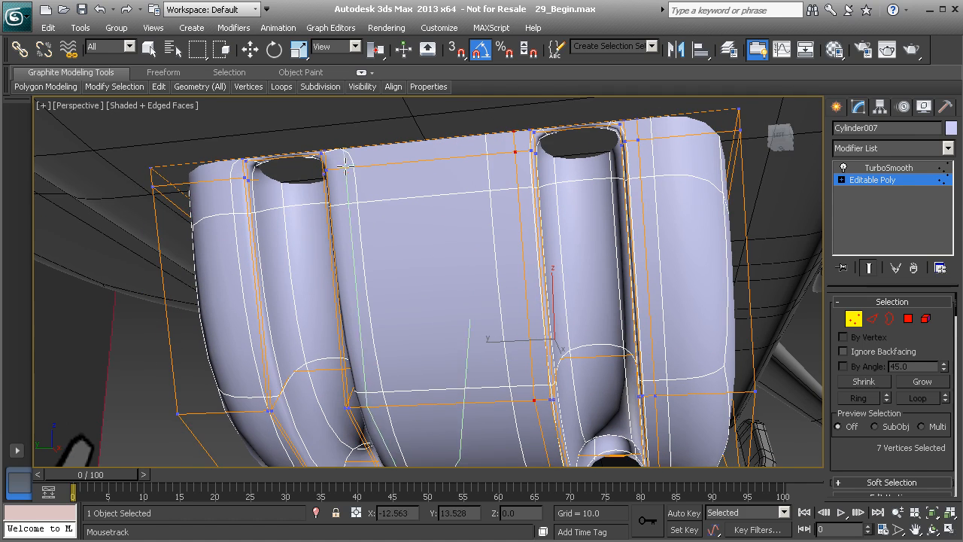
click(341, 153)
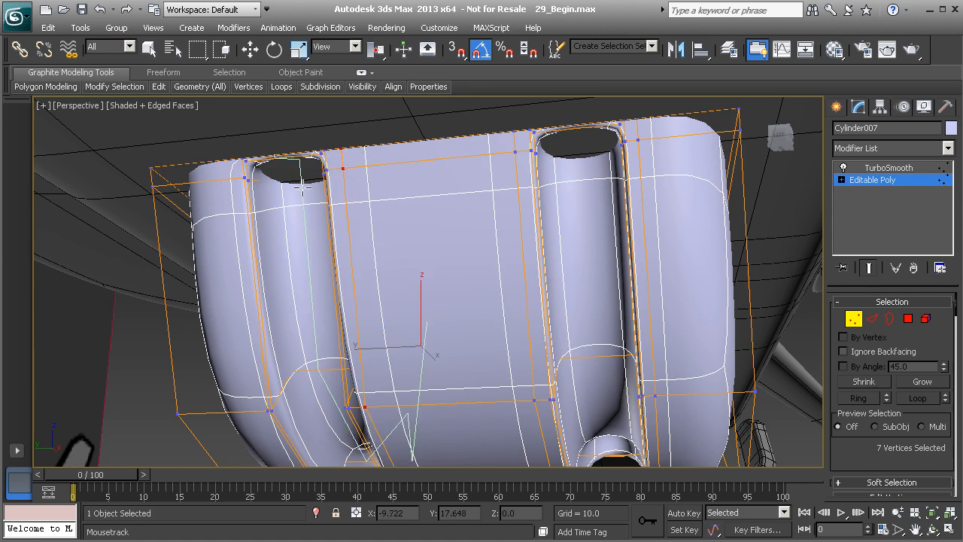
alt+middle_drag(281, 183, 303, 178)
click(297, 165)
mouse_move(320, 229)
alt+middle_down()
mouse_move(316, 236)
mouse_move(316, 213)
mouse_move(312, 255)
mouse_move(314, 240)
alt+middle_up()
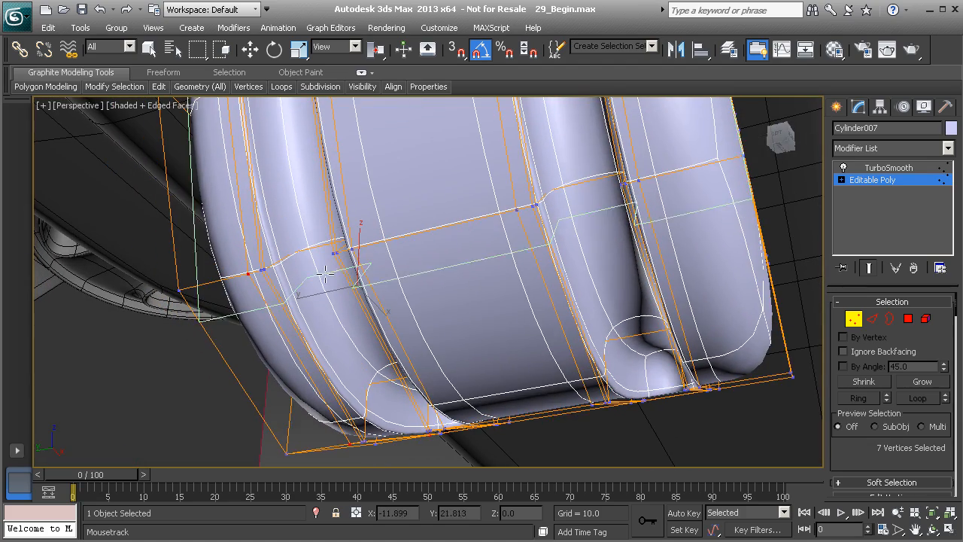
Step: Add supporting edge loops along the side walls of both grooves with TurboSmooth off, and turn TurboSmooth back on
click(843, 167)
alt+middle_drag(383, 204, 361, 318)
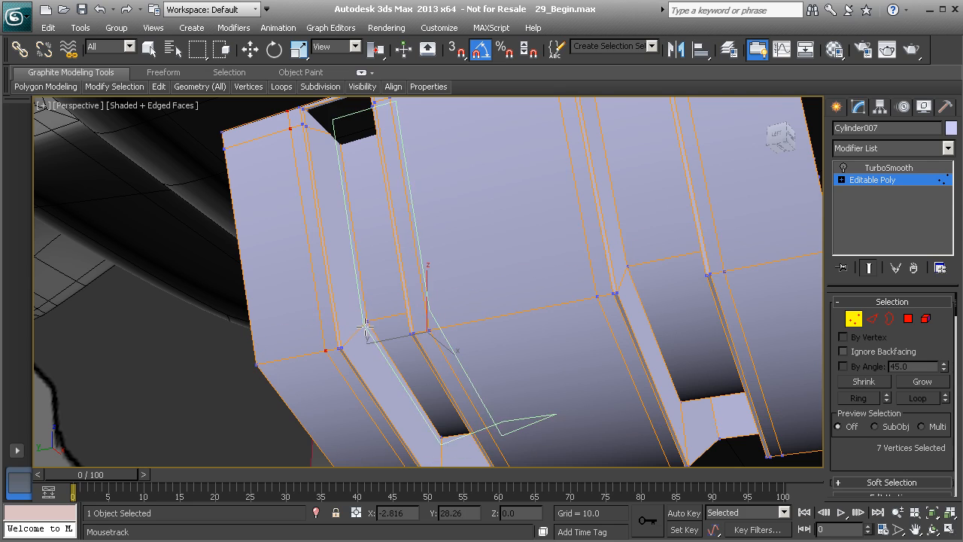
click(362, 331)
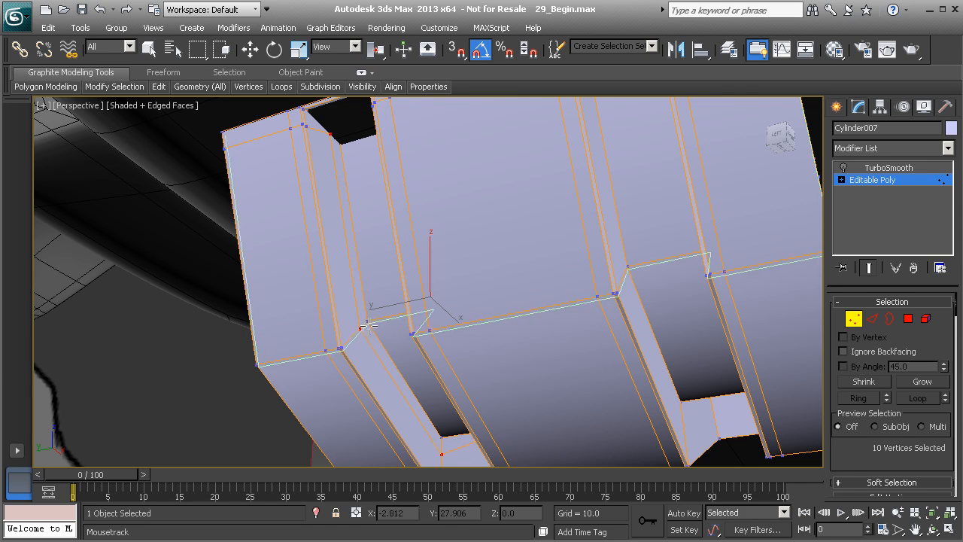
alt+middle_drag(497, 307, 402, 286)
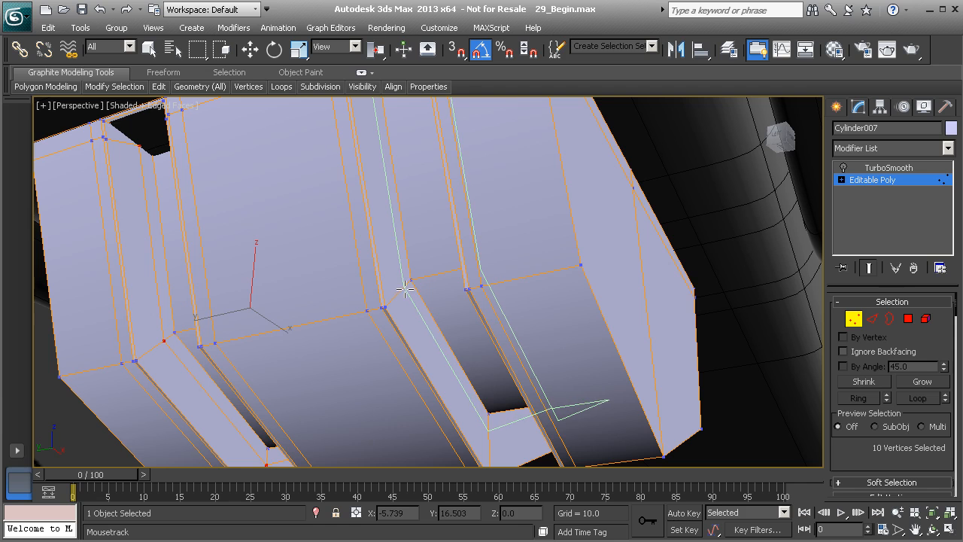
click(405, 288)
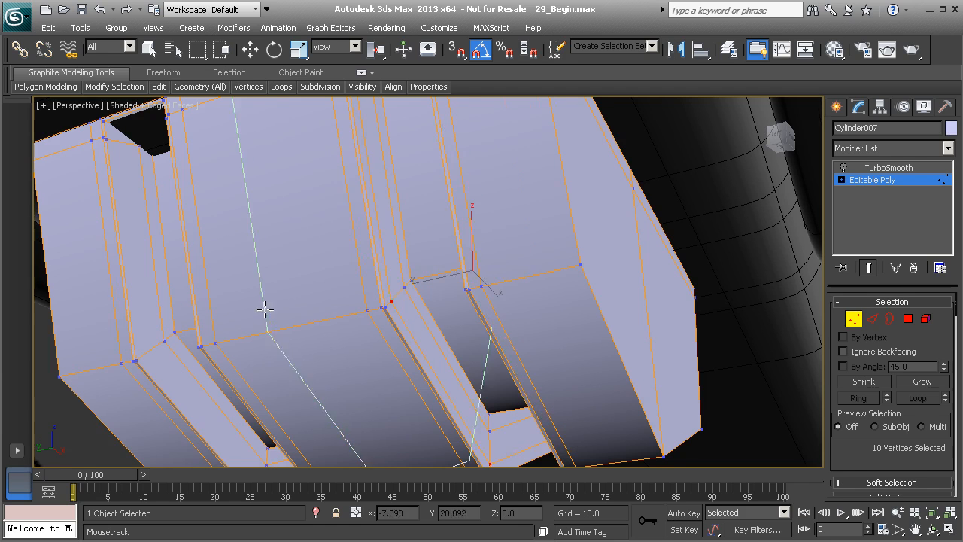
alt+middle_drag(265, 308, 339, 312)
click(350, 300)
click(842, 168)
middle_drag(677, 202, 384, 224)
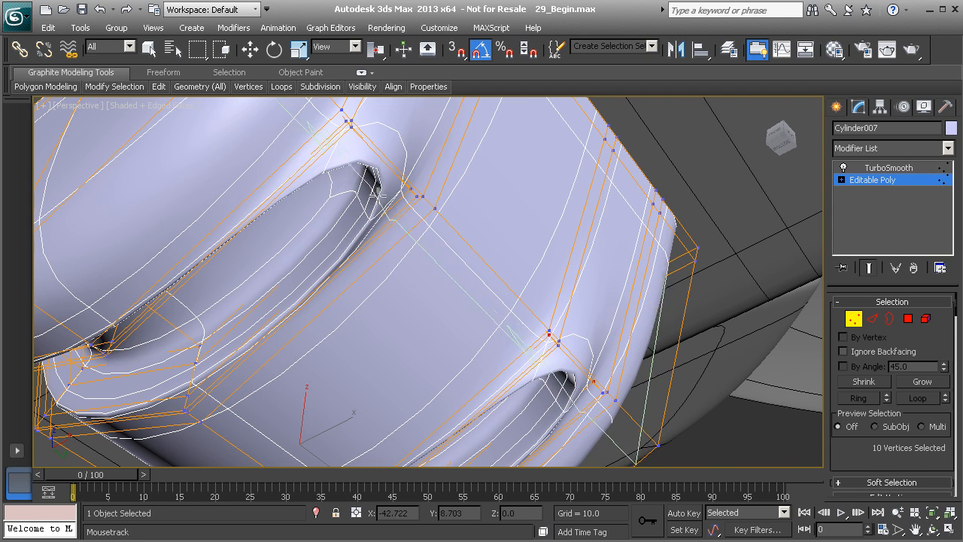
Step: Try to add edge loops around the mount just below and just above its lower horizontal bend
alt+middle_drag(362, 175, 348, 209)
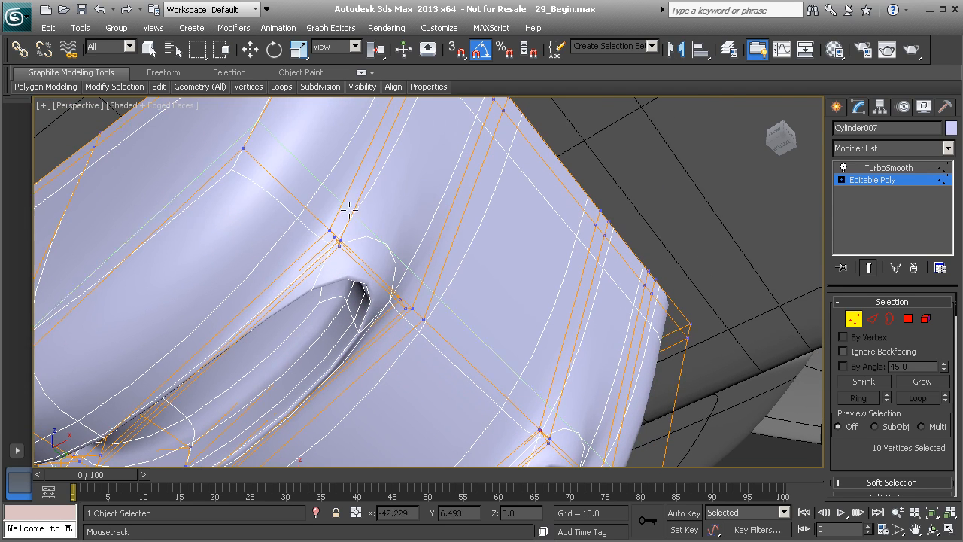
click(334, 255)
alt+middle_drag(334, 250, 383, 282)
scroll(407, 296, down, 4)
scroll(383, 282, up, 5)
middle_drag(323, 316, 478, 291)
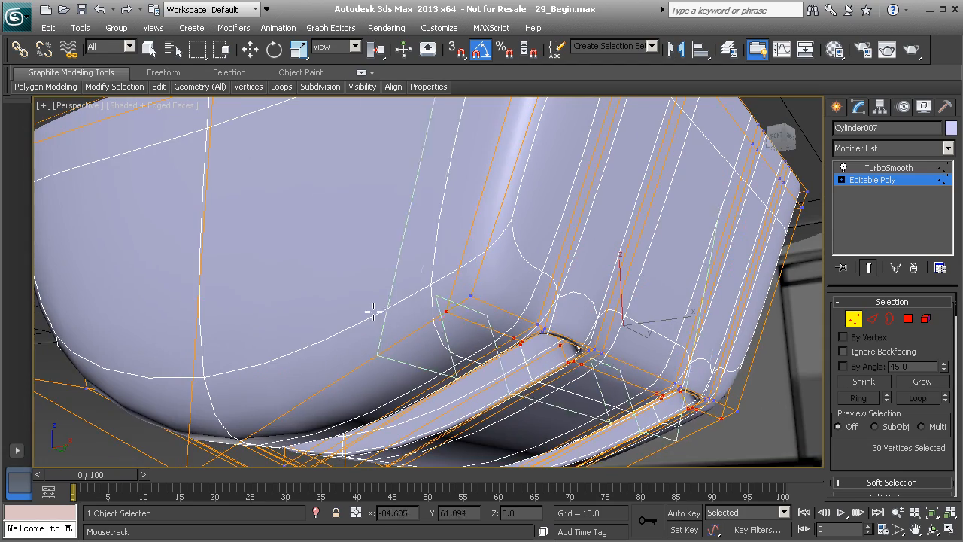
click(479, 276)
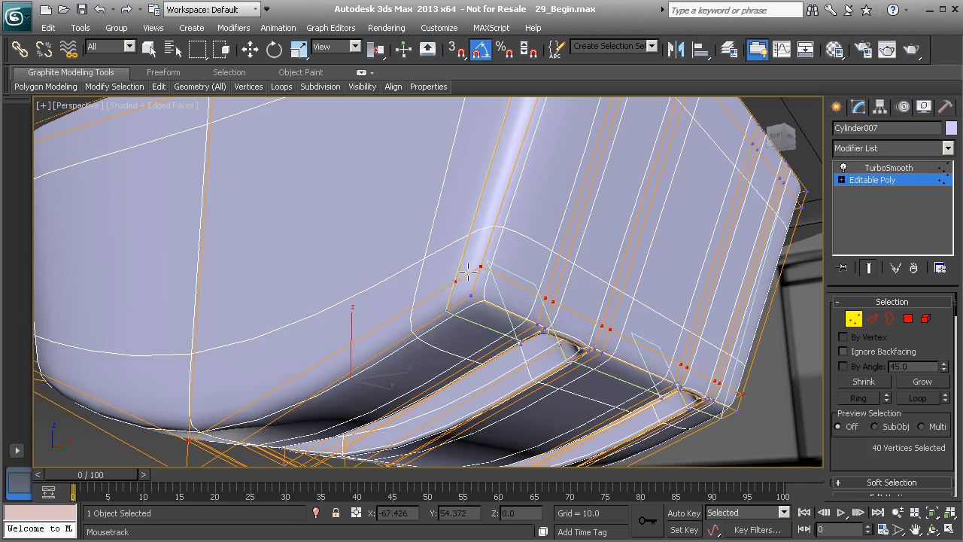
scroll(460, 273, down, 5)
alt+middle_drag(460, 273, 527, 285)
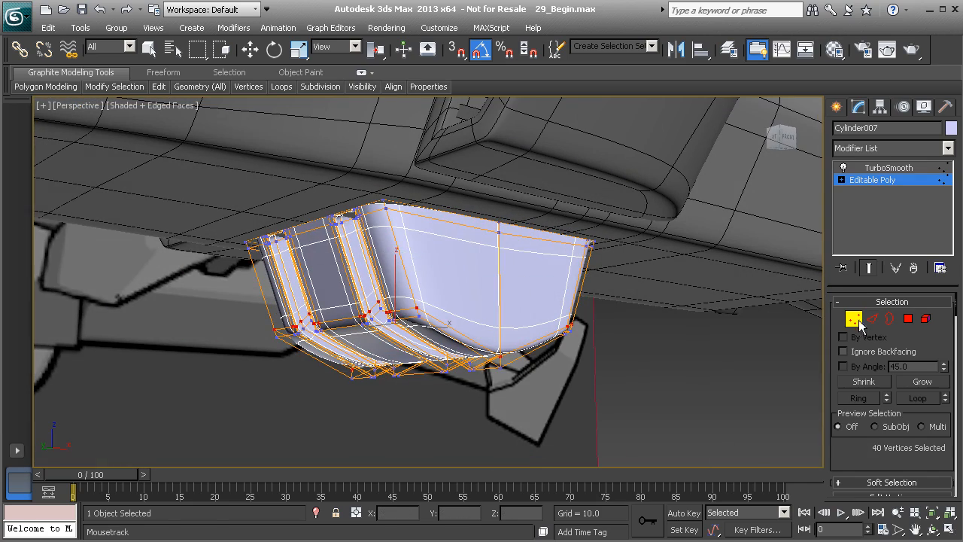
Step: Leave vertex editing and examine the smoothed mount's grooves and corners from several sides
click(859, 325)
key(w)
click(680, 358)
alt+middle_drag(634, 359, 582, 360)
scroll(582, 360, up, 3)
middle_drag(301, 340, 516, 296)
alt+middle_drag(453, 290, 581, 280)
click(416, 298)
scroll(373, 248, up, 10)
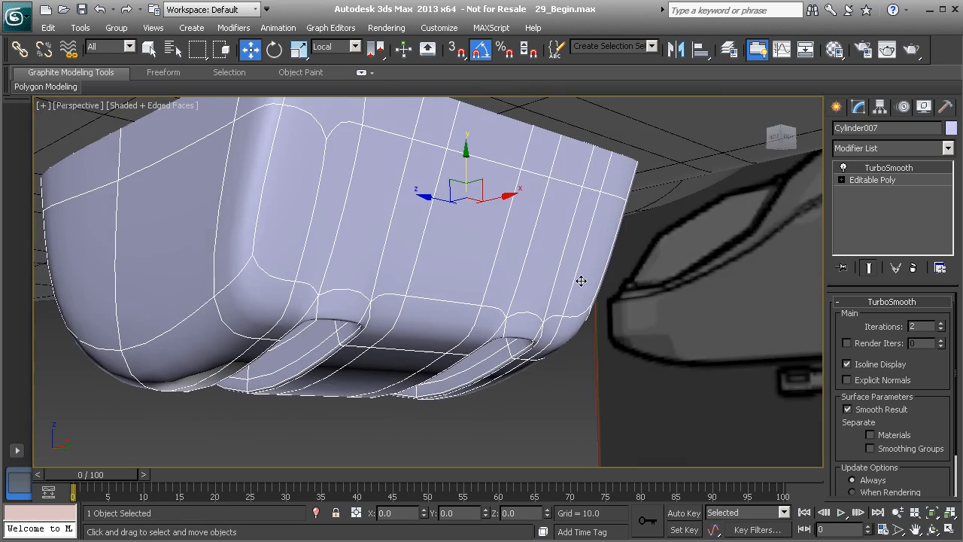
Step: Compare the mount's base mesh with its smoothed shape by toggling TurboSmooth, and deselect the mount
click(890, 182)
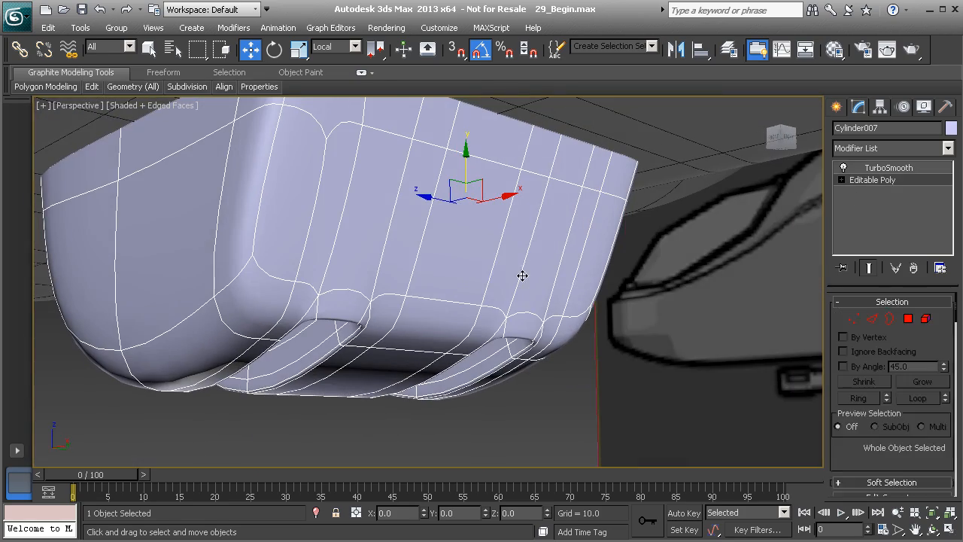
click(854, 318)
click(842, 167)
alt+middle_drag(414, 327, 780, 347)
click(843, 167)
click(854, 320)
click(561, 360)
alt+middle_drag(561, 360, 561, 289)
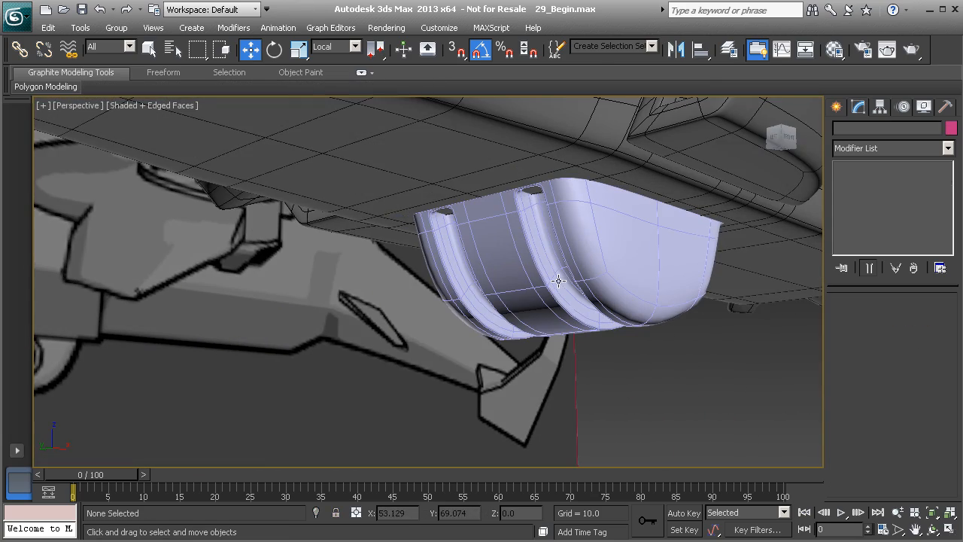
Step: Create a cylinder beside the mount in the Front view with a radius of 2.0 and a height of 8.0
click(836, 106)
click(863, 234)
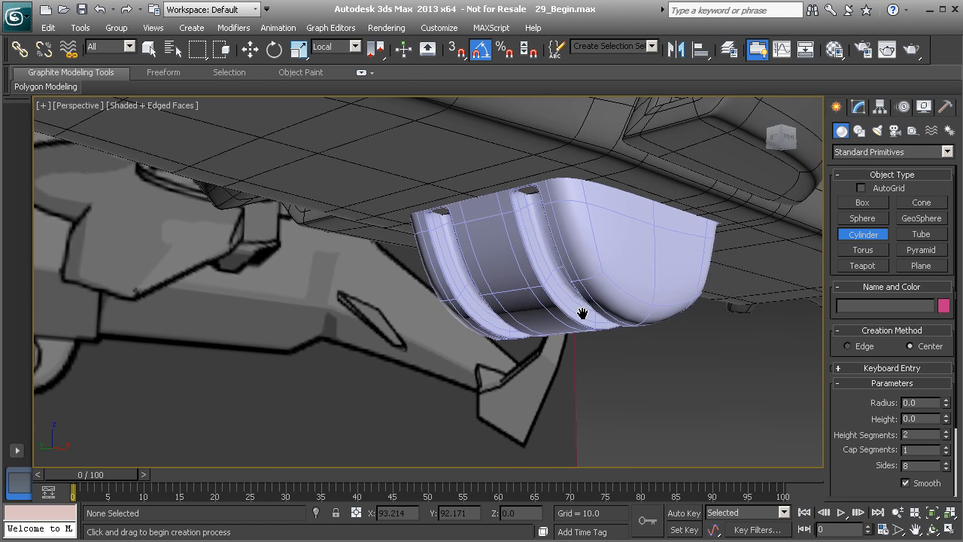
scroll(520, 315, down, 3)
key(f)
middle_drag(457, 322, 378, 266)
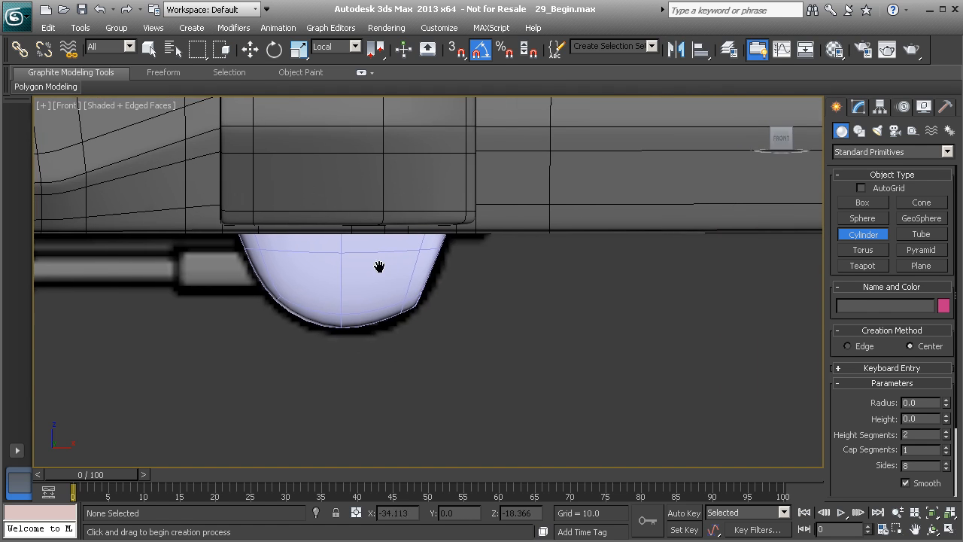
drag(486, 306, 480, 293)
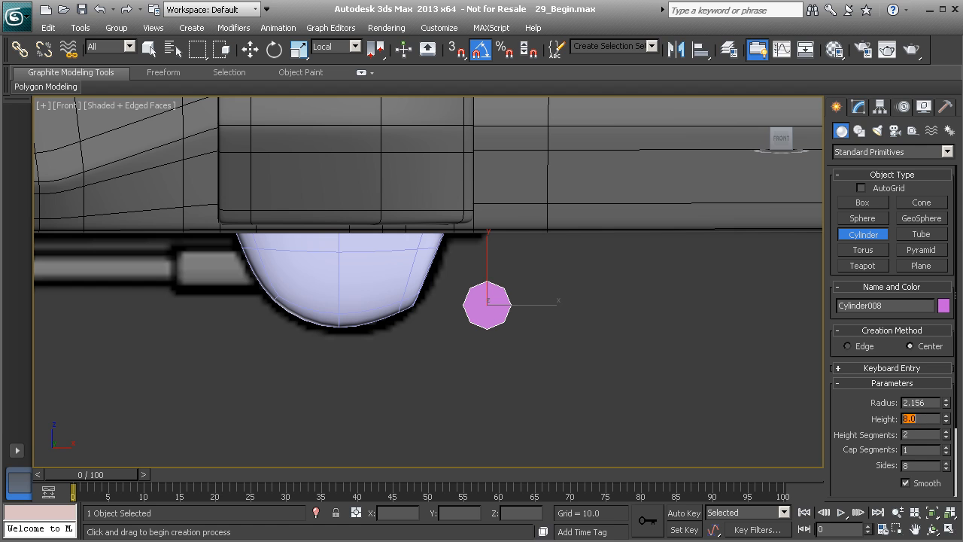
text(2.0)
key(Return)
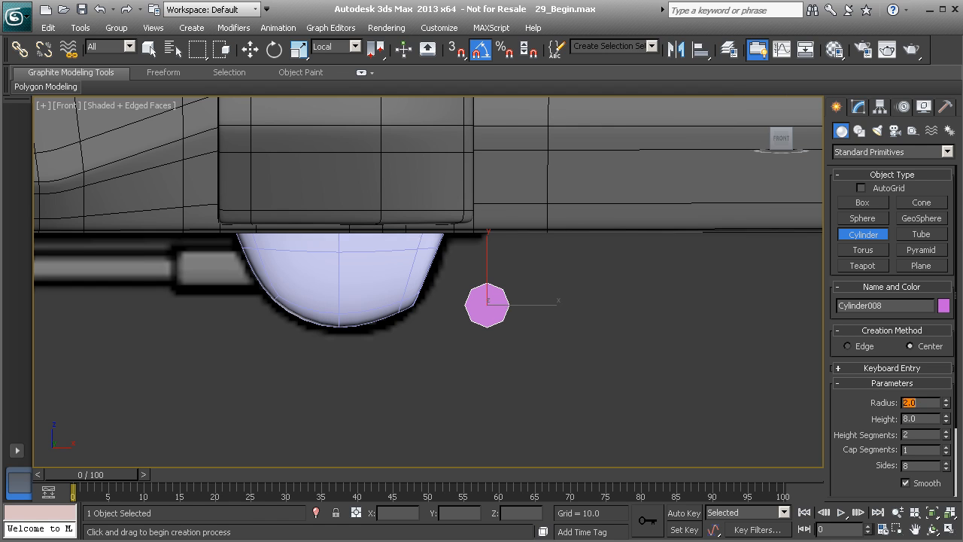
Step: Move the cylinder to the base of the reference gun barrel and rotate it to lie along the barrel
key(w)
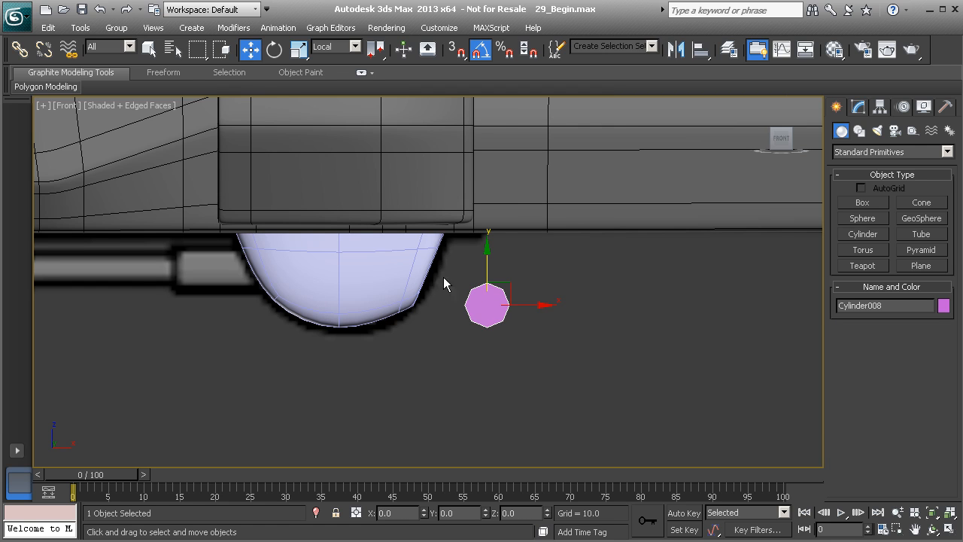
drag(533, 313, 273, 234)
drag(244, 283, 248, 245)
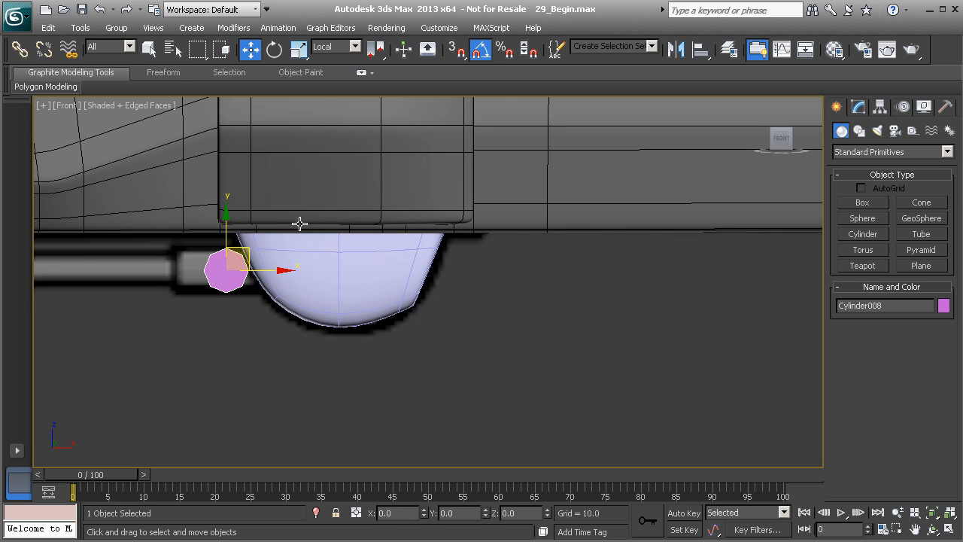
click(274, 51)
middle_drag(262, 273, 316, 279)
drag(304, 278, 237, 274)
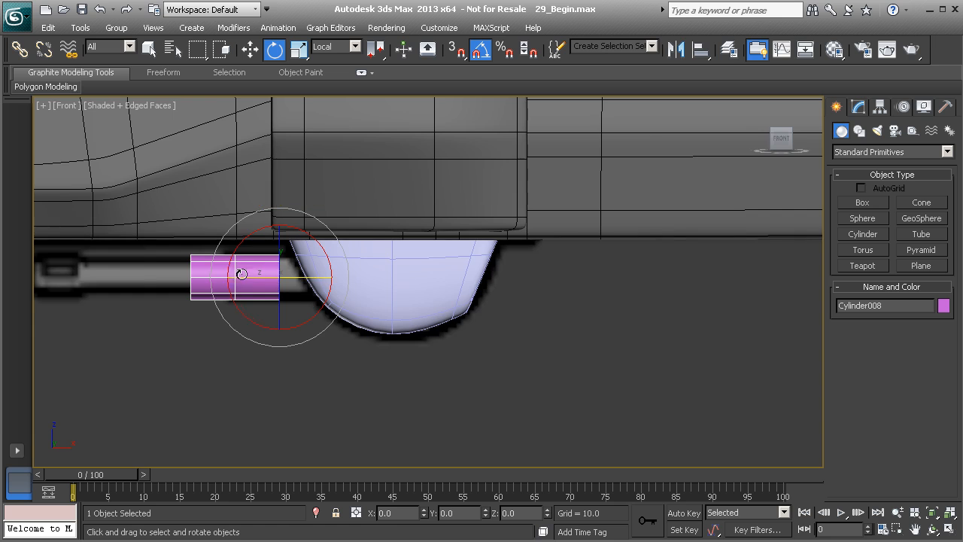
Step: Slide the cylinder partly into the mount's curved side and line it up sideways with one of the grooves
middle_drag(242, 274, 326, 287)
click(252, 52)
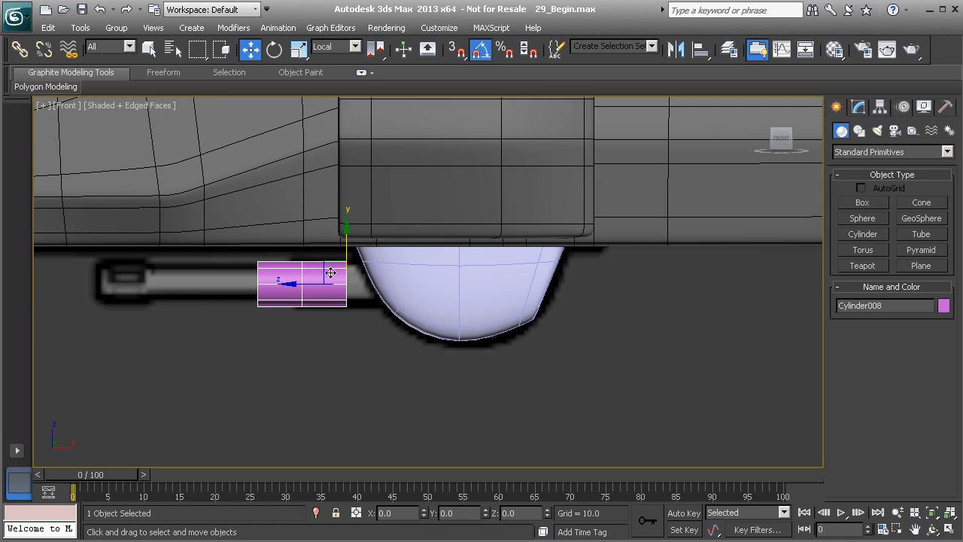
drag(303, 286, 337, 289)
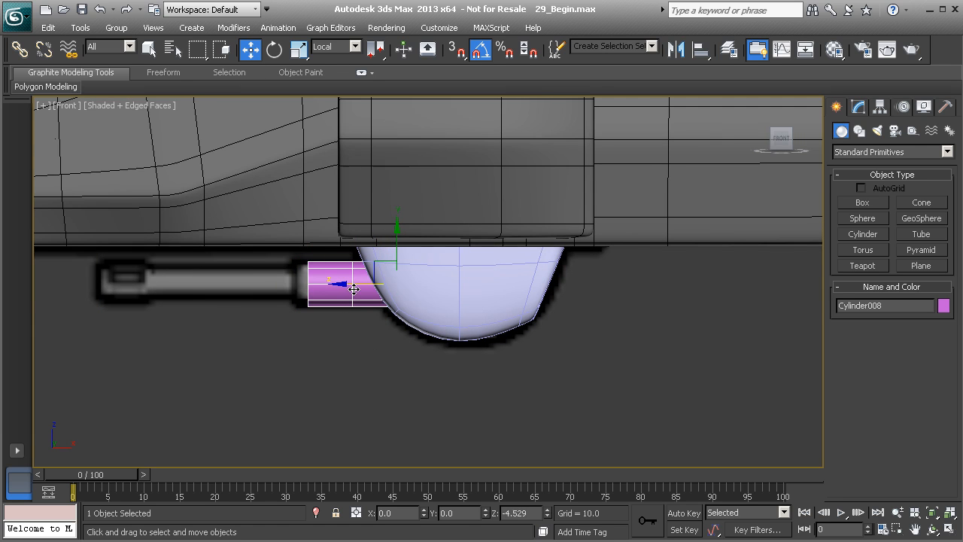
key(p)
alt+middle_drag(353, 312, 382, 293)
drag(398, 305, 437, 306)
scroll(424, 310, up, 4)
alt+middle_drag(402, 320, 509, 312)
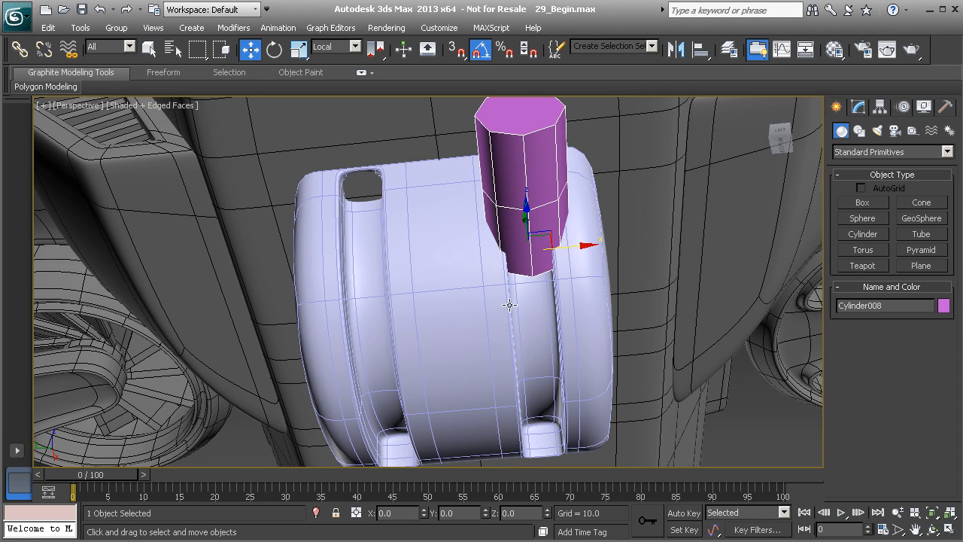
Step: Turn TurboSmooth off on the mount and select the floor polygons of both grooves
click(530, 308)
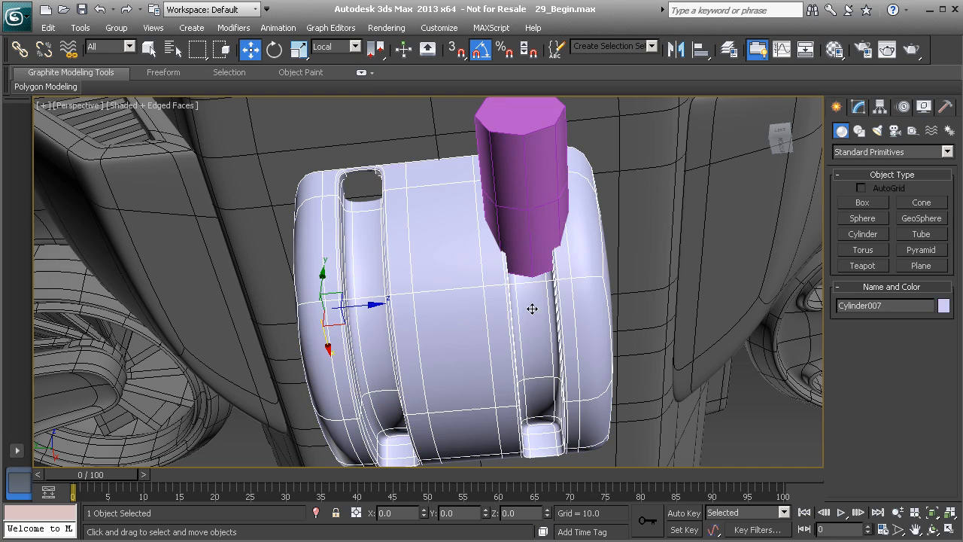
click(858, 106)
click(867, 180)
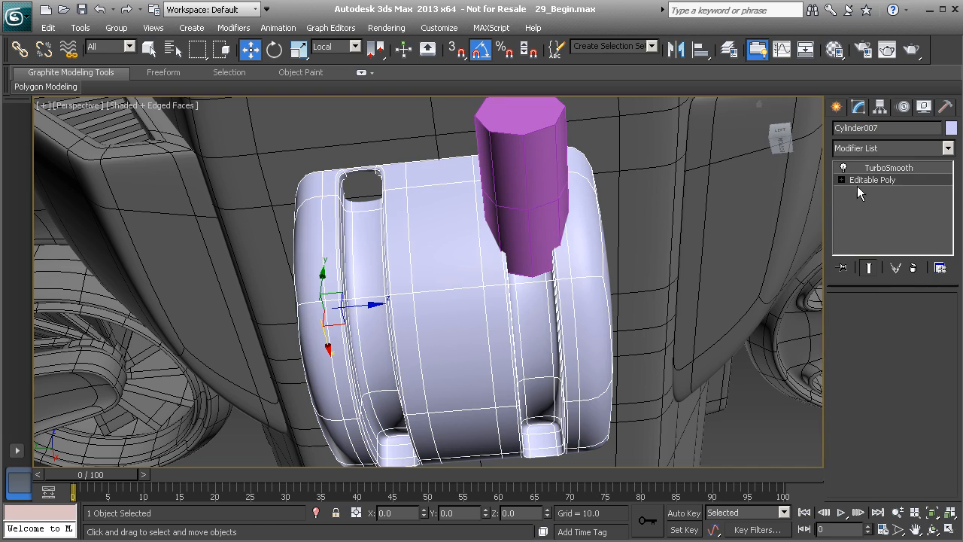
click(908, 318)
alt+middle_drag(612, 279, 426, 324)
click(844, 168)
alt+middle_drag(502, 316, 377, 404)
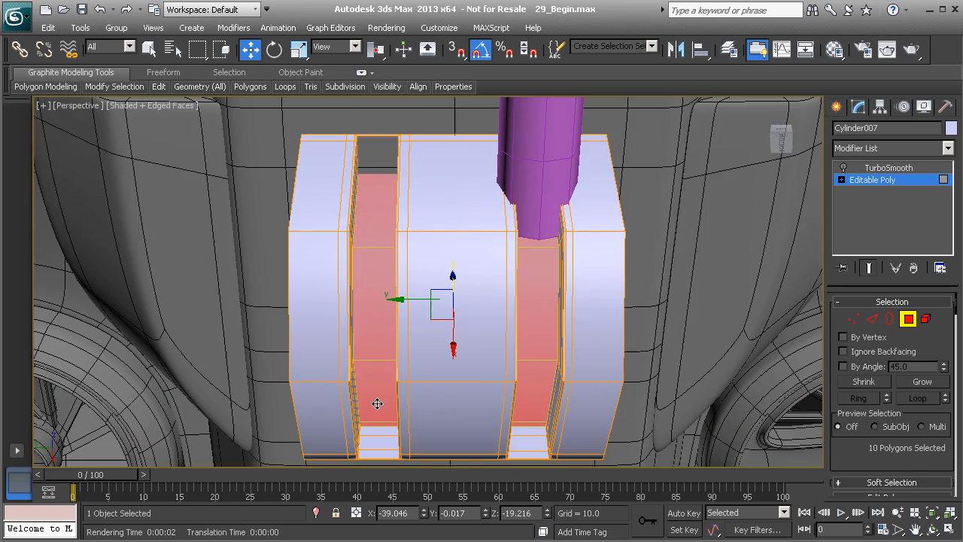
alt+middle_drag(506, 332, 786, 361)
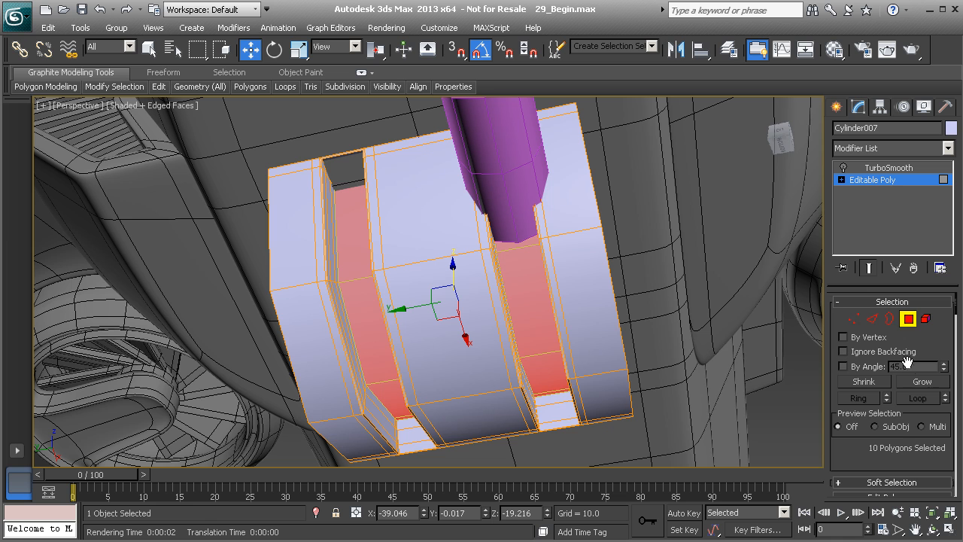
Step: Grow the polygon selection to include the side walls of both grooves and the narrow strips beside them
click(917, 383)
click(917, 383)
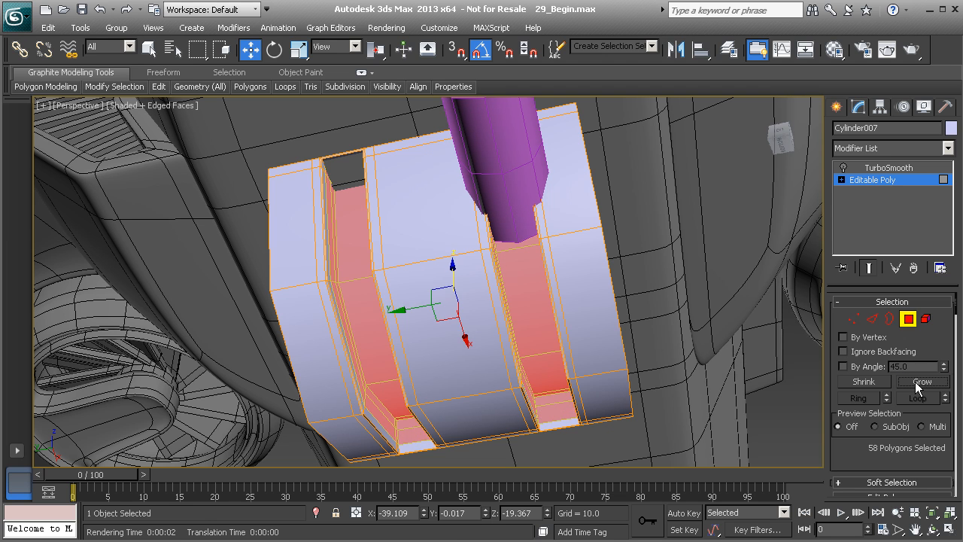
click(917, 383)
click(917, 383)
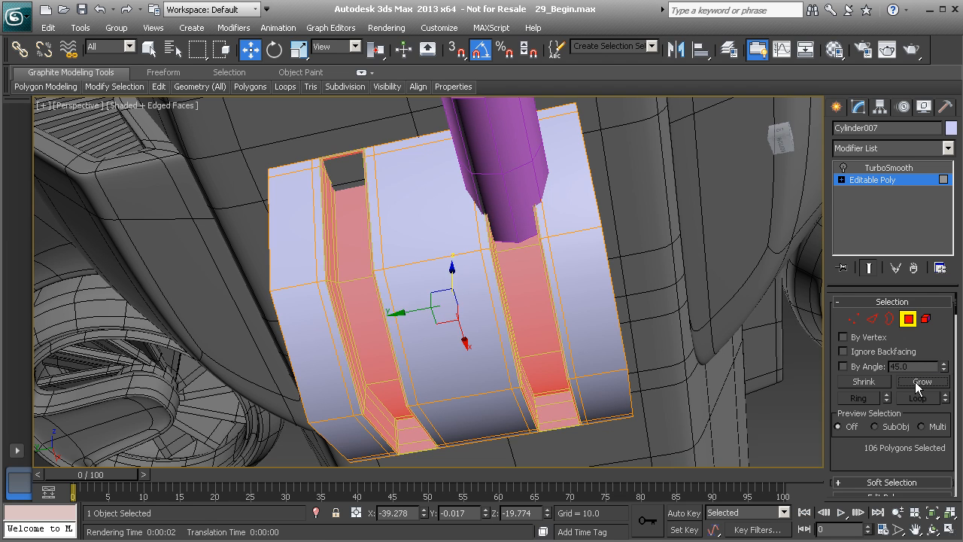
click(917, 383)
alt+middle_drag(451, 361, 362, 312)
alt+middle_drag(379, 167, 397, 234)
mouse_move(385, 287)
alt+middle_down()
mouse_move(434, 281)
mouse_move(398, 286)
mouse_move(410, 220)
mouse_move(389, 266)
mouse_move(358, 268)
mouse_move(462, 254)
mouse_move(531, 200)
mouse_move(549, 267)
mouse_move(436, 279)
mouse_move(431, 303)
mouse_move(385, 299)
alt+middle_up()
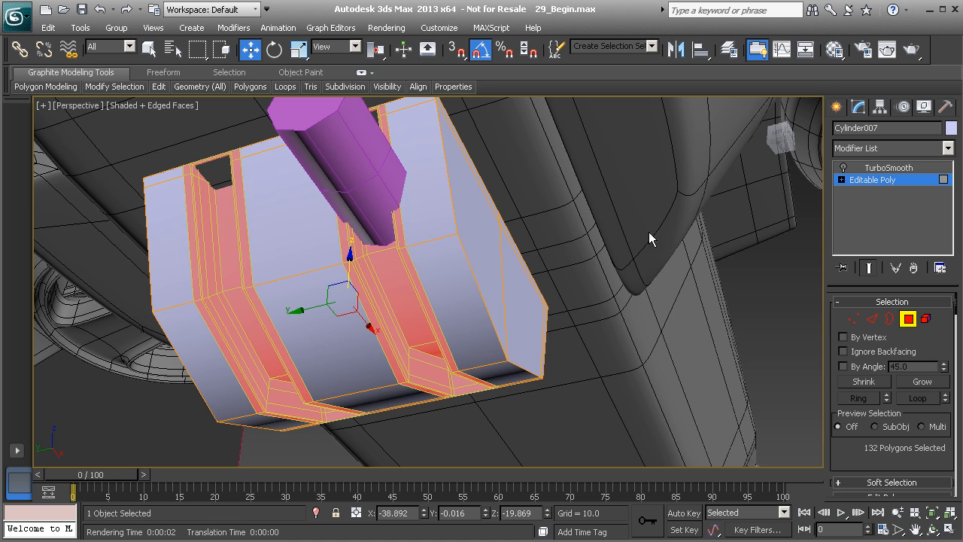
Step: Try to widen both grooves by scaling the selected polygons to about 145% along the Y axis
click(298, 49)
alt+middle_drag(376, 278, 375, 309)
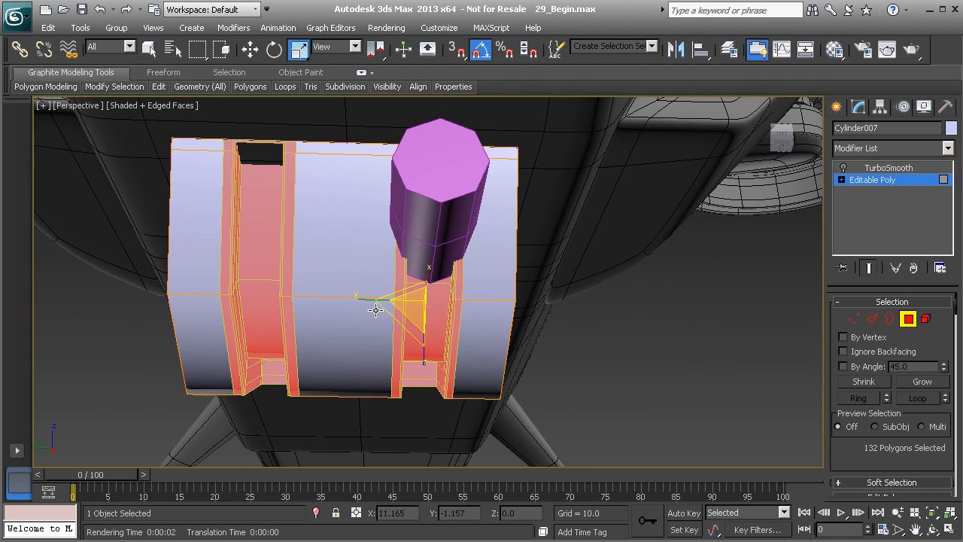
drag(357, 299, 335, 301)
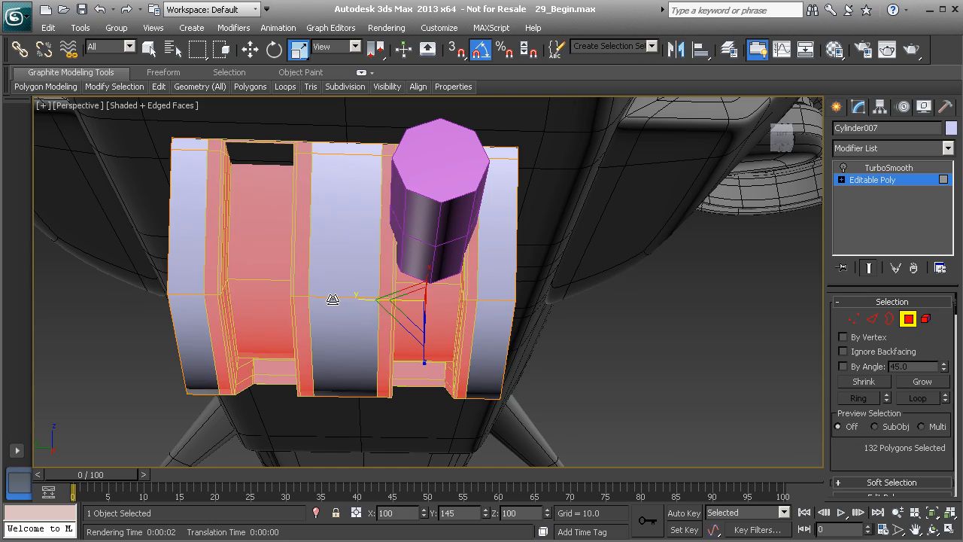
alt+middle_drag(335, 301, 373, 320)
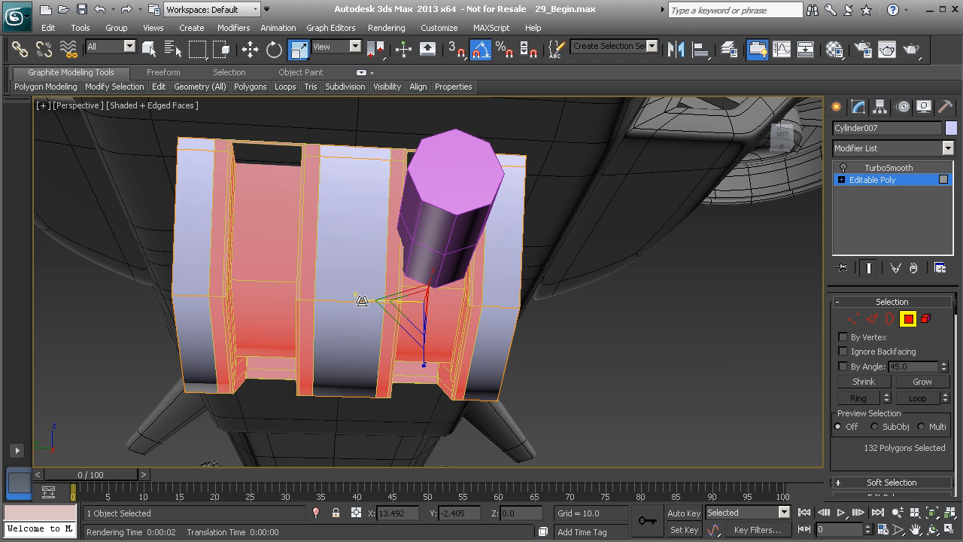
drag(361, 300, 345, 294)
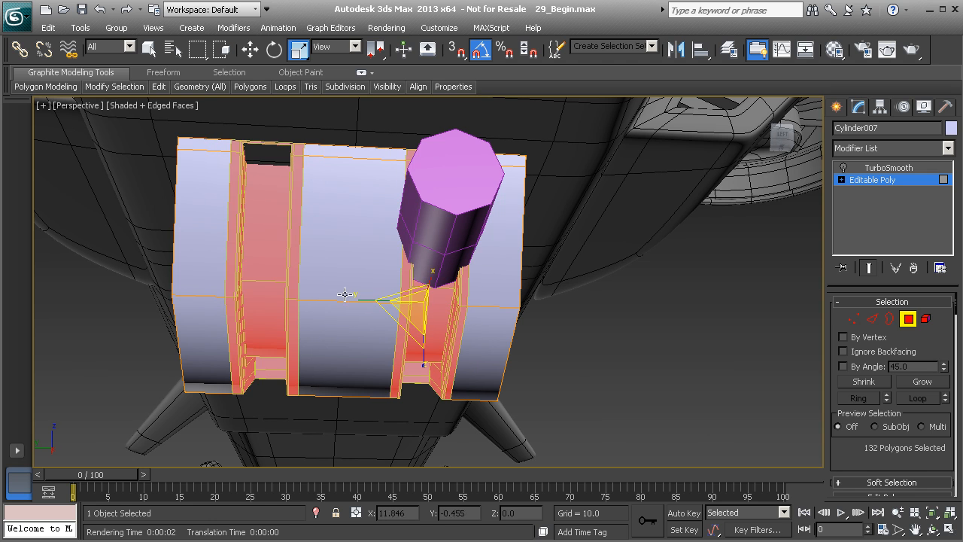
Step: Narrow the mount's middle section by selecting the vertices of both inner groove walls and scaling them inward along X in the Left view
click(854, 319)
key(l)
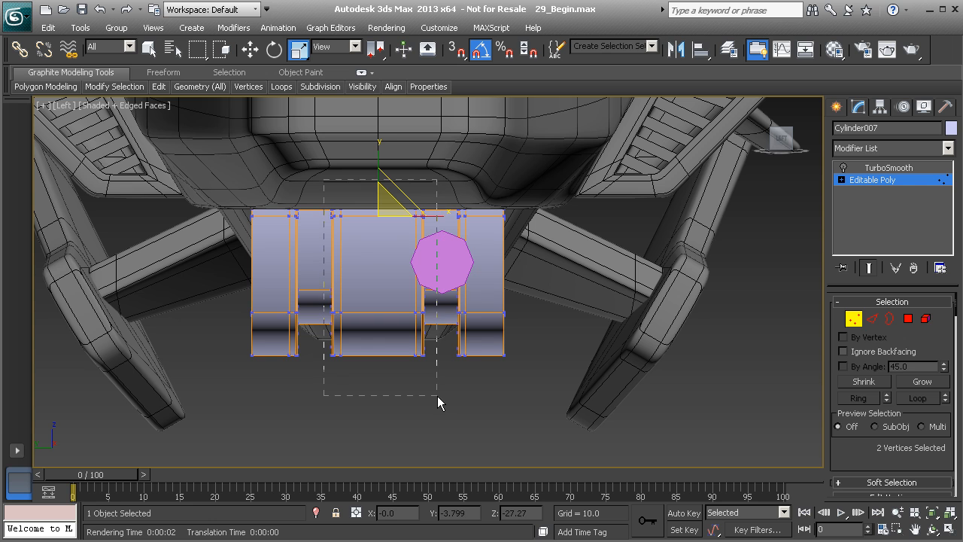
drag(432, 395, 431, 396)
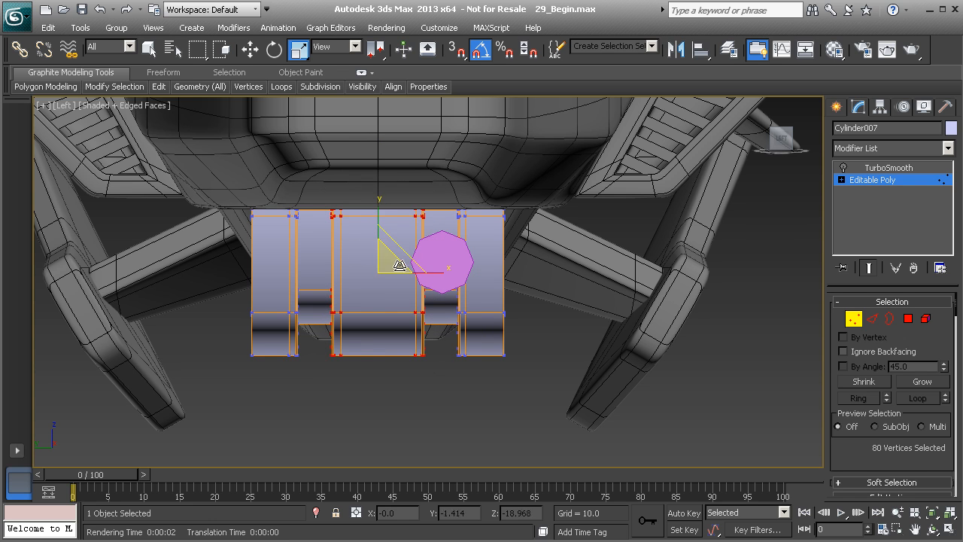
drag(440, 273, 410, 280)
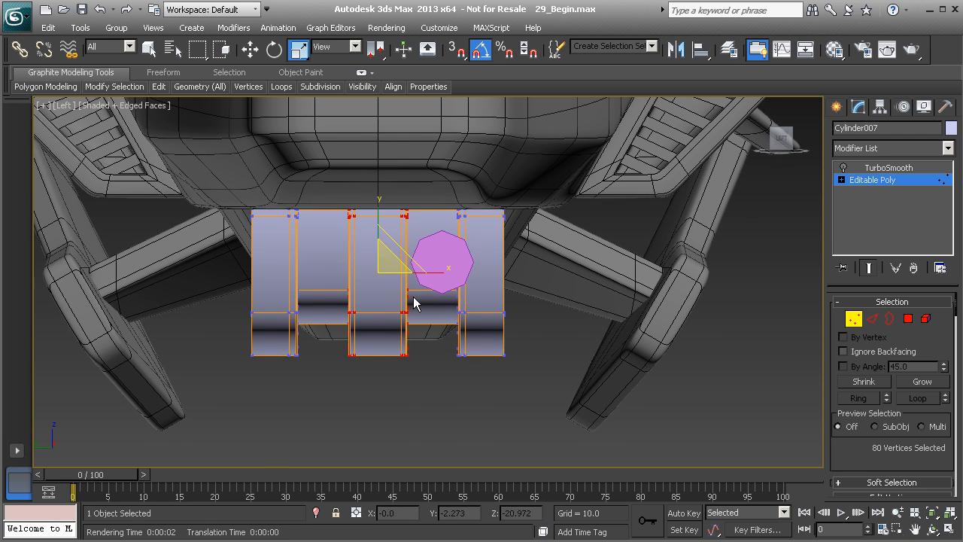
Step: Leave vertex editing and slide the barrel cylinder about 0.73 units along its local X axis toward the mount's middle
key(p)
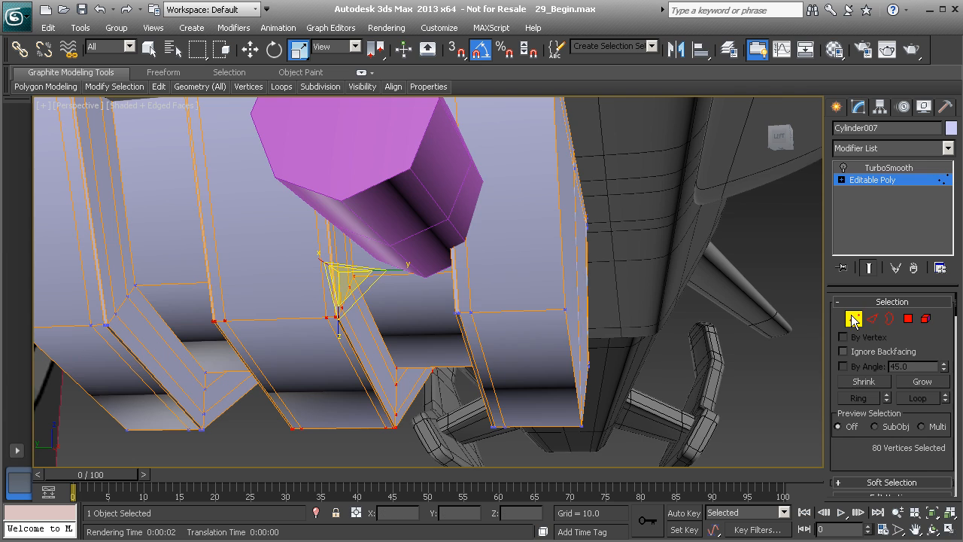
click(854, 320)
alt+middle_drag(426, 252, 448, 295)
click(445, 275)
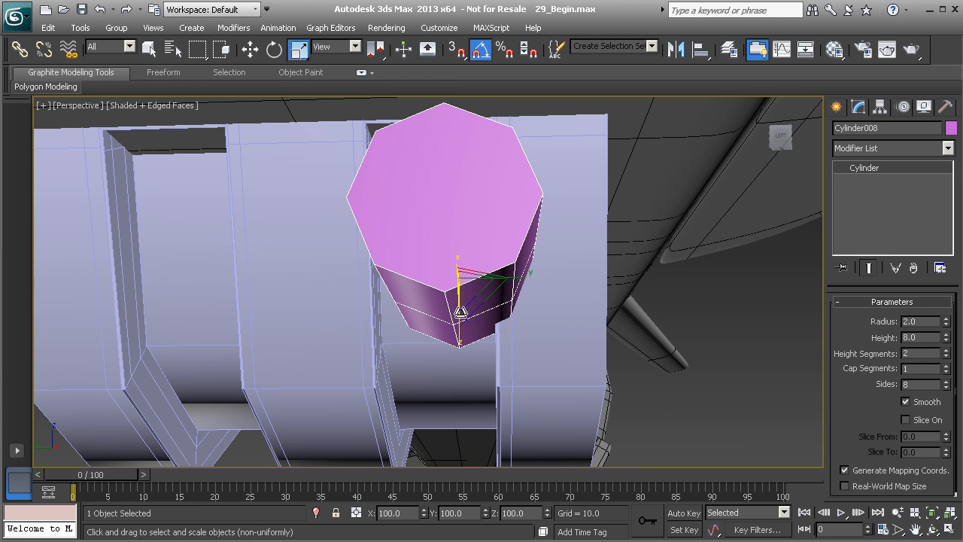
key(w)
drag(502, 279, 482, 280)
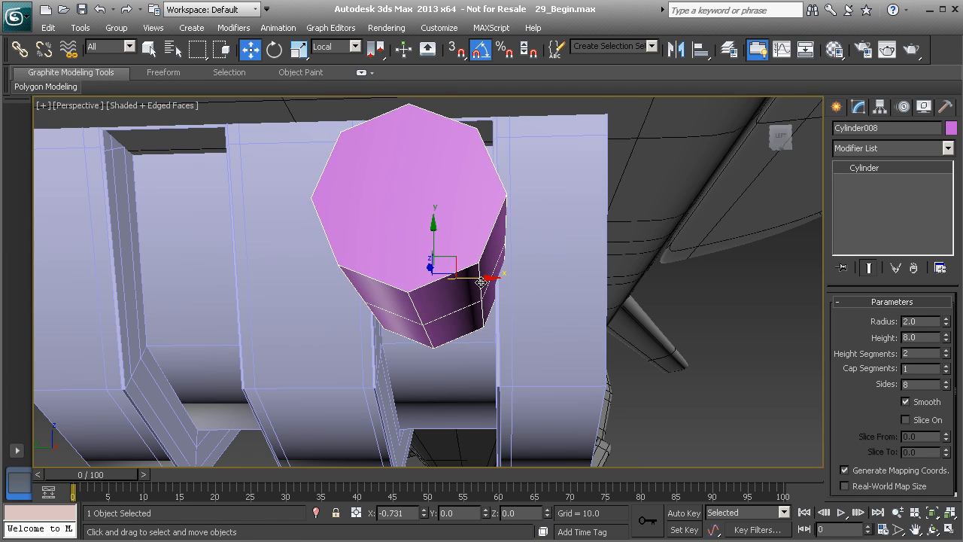
Step: Reselect the mount's inner groove wall vertices and scale them further inward along X to widen both grooves
alt+middle_drag(482, 280, 465, 293)
scroll(485, 307, down, 5)
key(f)
middle_drag(409, 306, 366, 301)
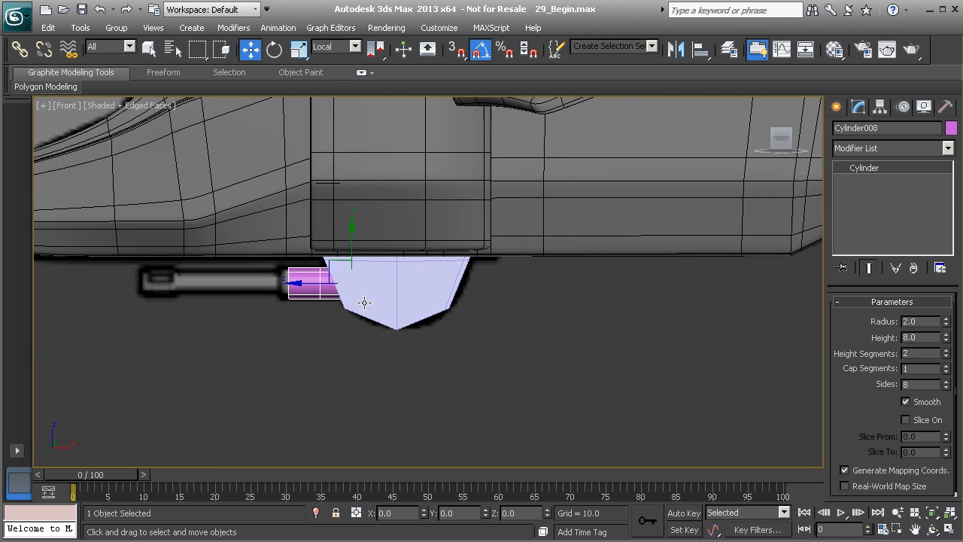
key(l)
click(370, 261)
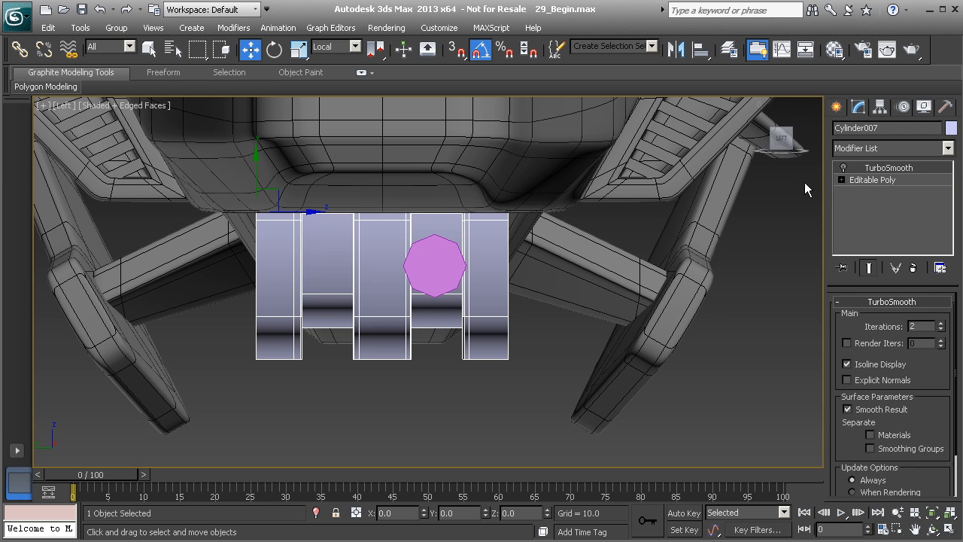
click(867, 180)
click(852, 319)
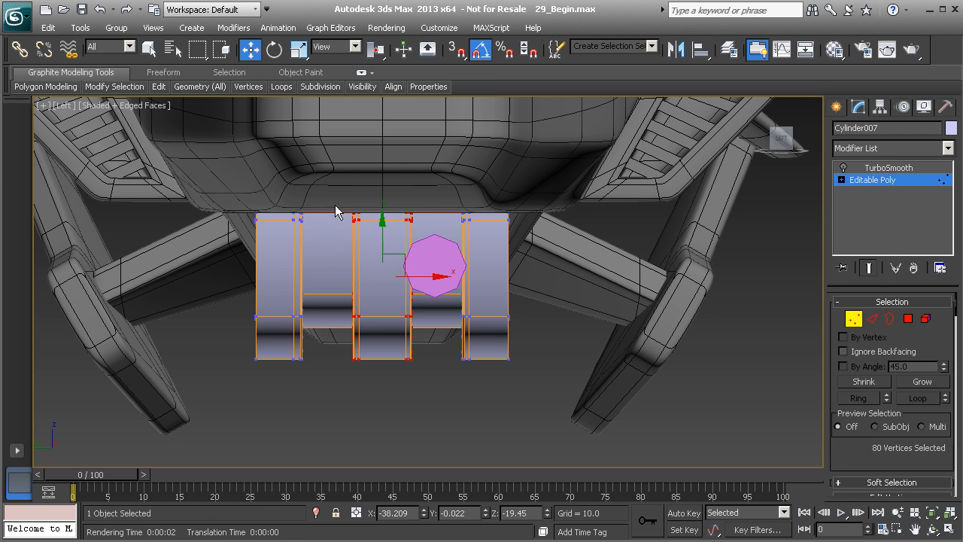
key(r)
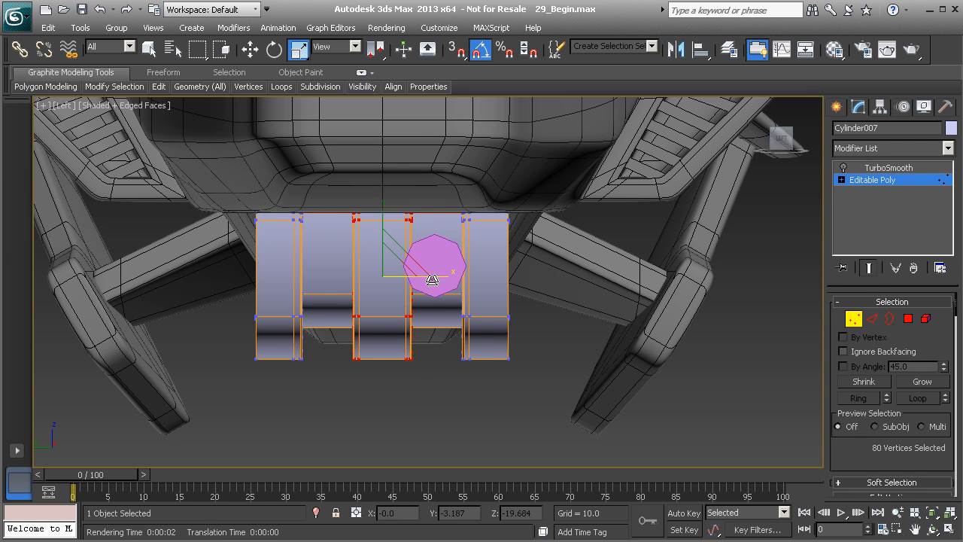
drag(450, 276, 433, 278)
Step: Select the vertices of both outer groove walls and scale them outward along X, thinning the mount's outer sections
drag(271, 191, 276, 198)
drag(326, 408, 326, 408)
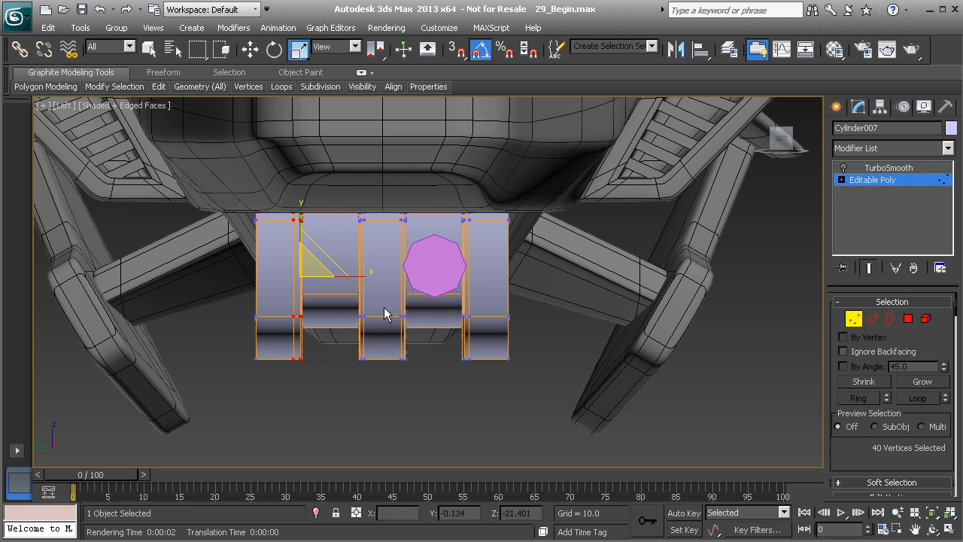
ctrl+drag(482, 385, 483, 385)
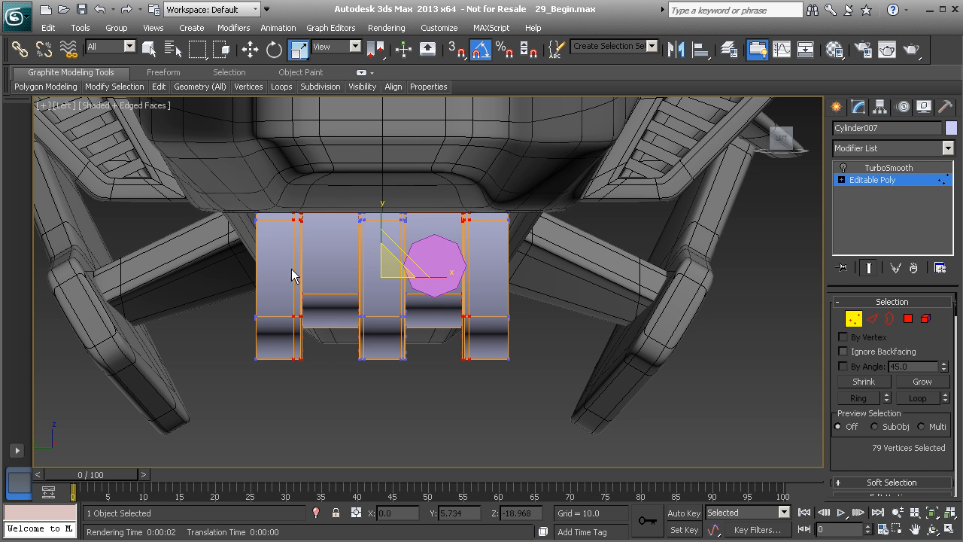
drag(448, 279, 450, 278)
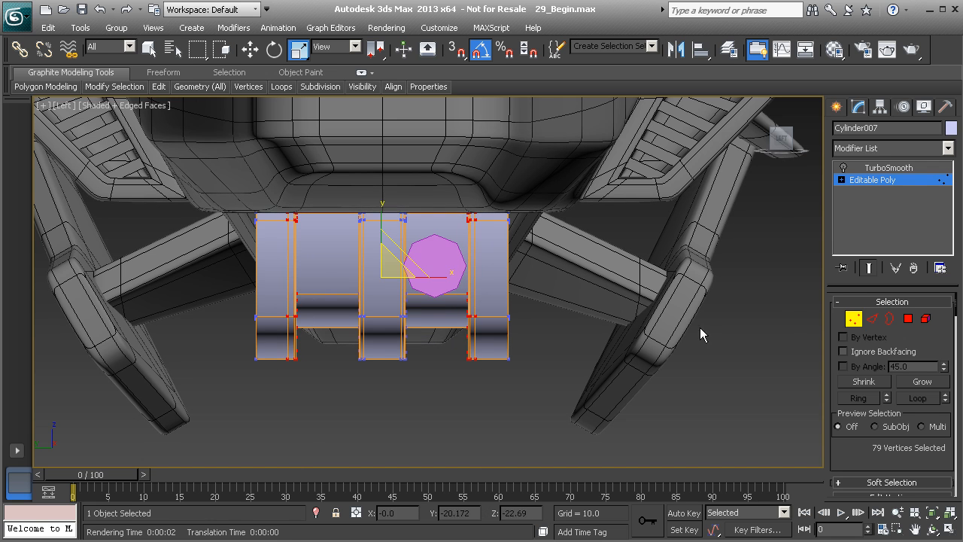
Step: Leave vertex editing and move the barrel cylinder along its local X axis to center it in the widened groove
click(845, 319)
click(449, 268)
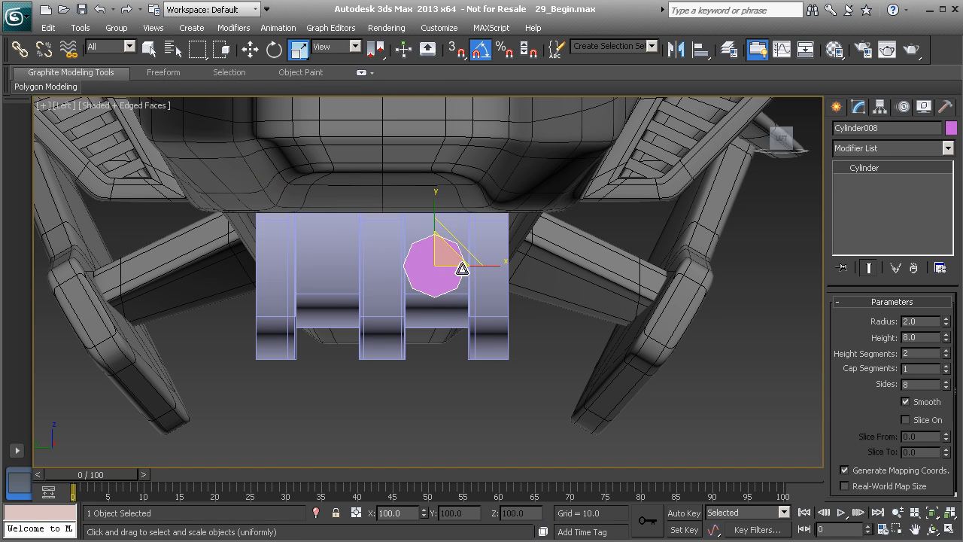
key(w)
drag(475, 266, 478, 267)
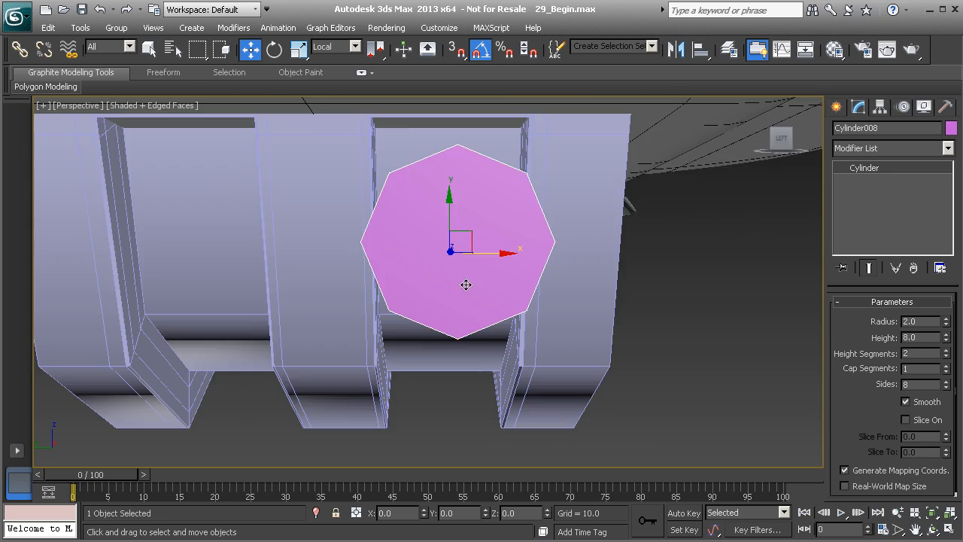
Step: Set the barrel cylinder's height to 12 and its height segments to 1
alt+middle_drag(464, 284, 438, 315)
scroll(433, 271, down, 5)
scroll(468, 283, up, 5)
scroll(468, 285, down, 4)
alt+middle_drag(442, 280, 524, 262)
alt+middle_drag(466, 304, 406, 340)
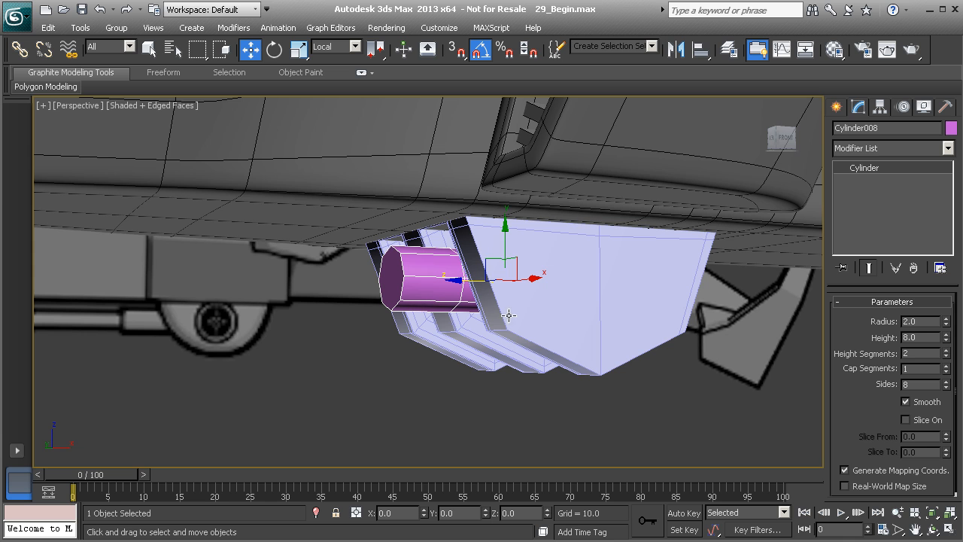
drag(947, 342, 945, 329)
key(f)
scroll(451, 352, up, 5)
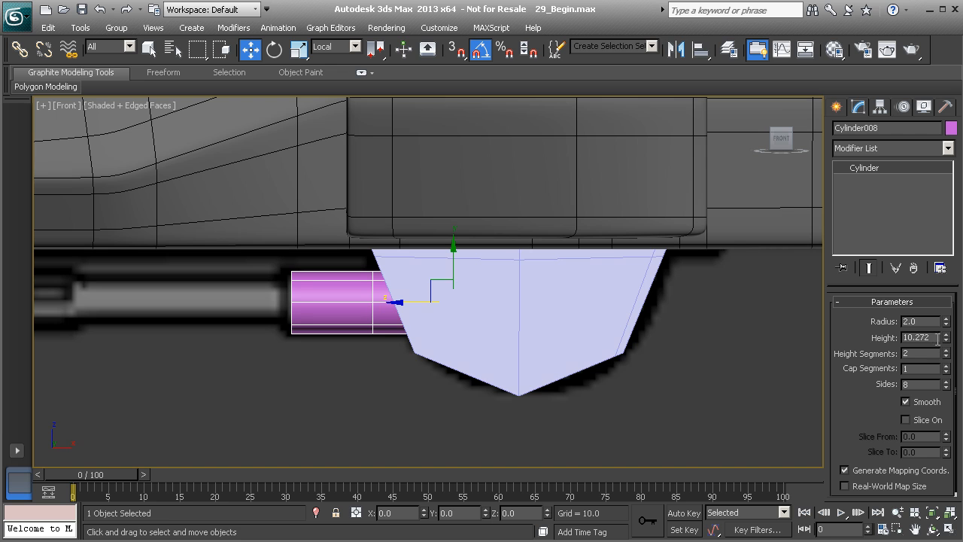
text(12)
key(Return)
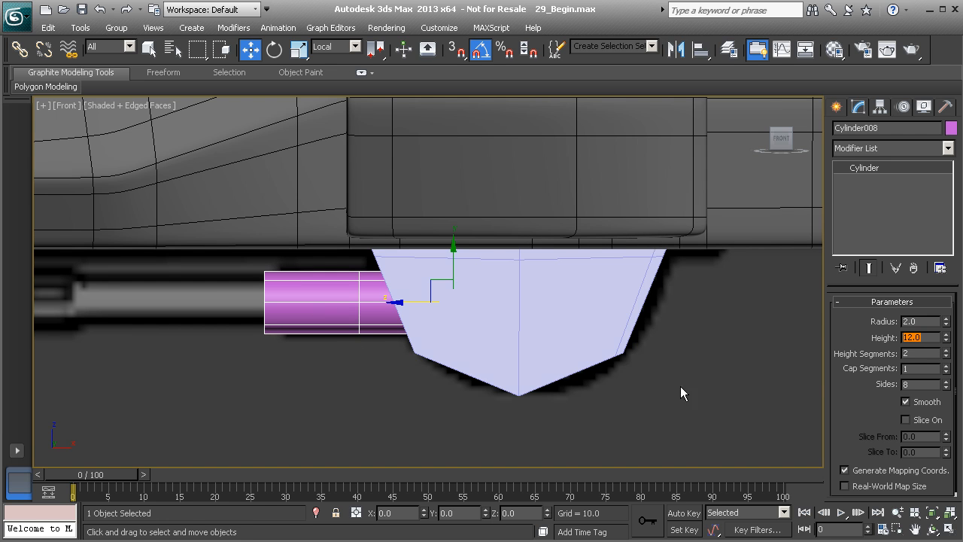
click(946, 357)
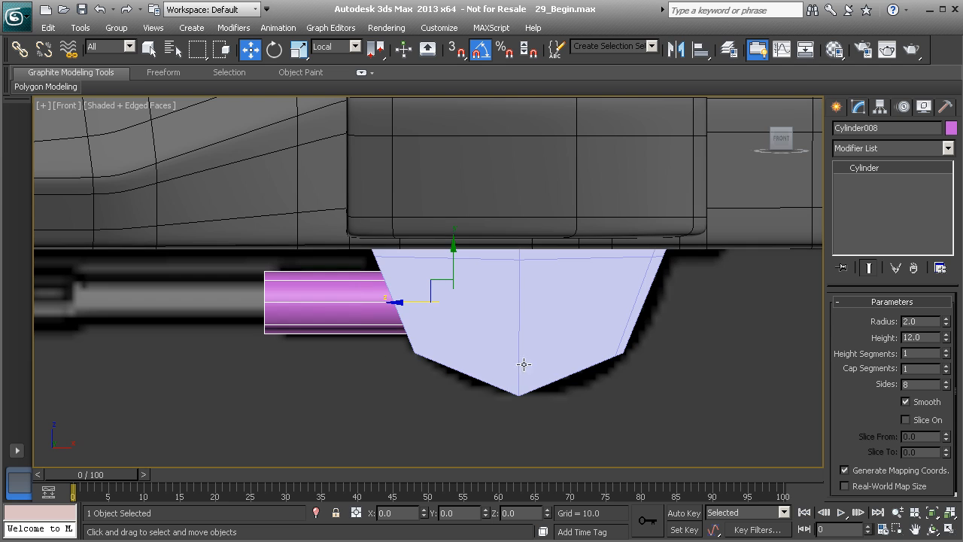
Step: Convert the barrel cylinder to an Editable Poly
scroll(371, 349, down, 2)
key(p)
scroll(362, 350, down, 3)
alt+middle_drag(350, 342, 442, 336)
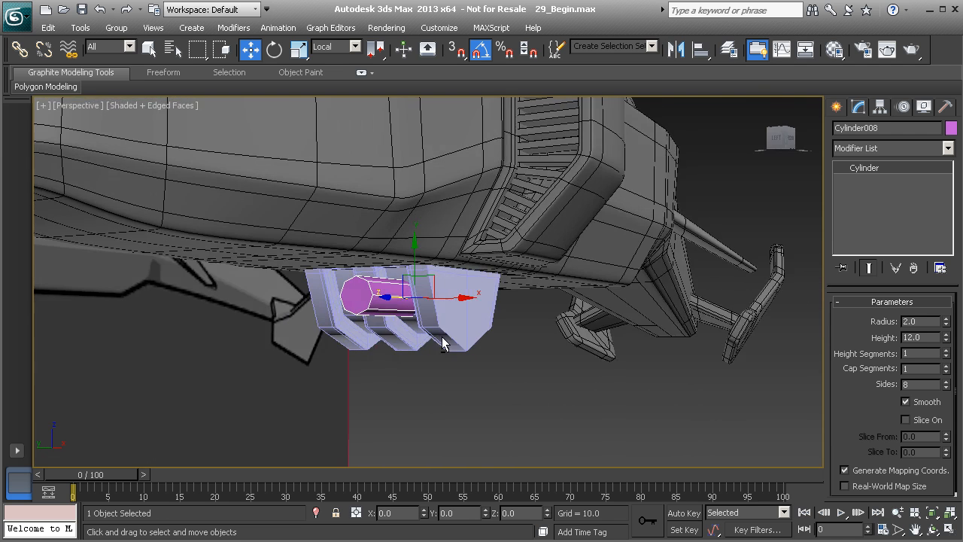
scroll(440, 337, up, 3)
right_click(429, 342)
mouse_move(462, 480)
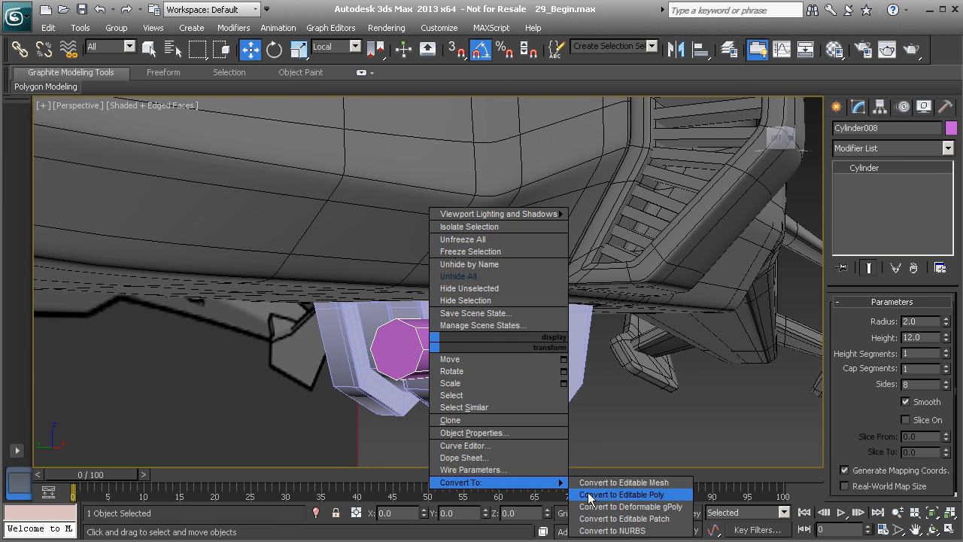
click(621, 494)
Step: Select the barrel's front end polygon and inset it by 0.5
scroll(489, 422, up, 4)
alt+middle_drag(489, 422, 469, 341)
click(908, 319)
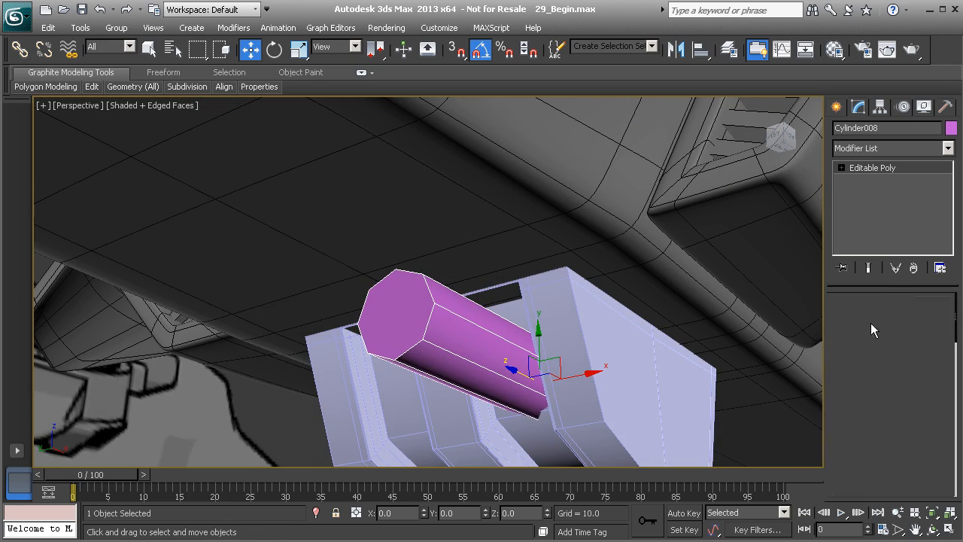
click(425, 316)
alt+middle_drag(425, 316, 301, 326)
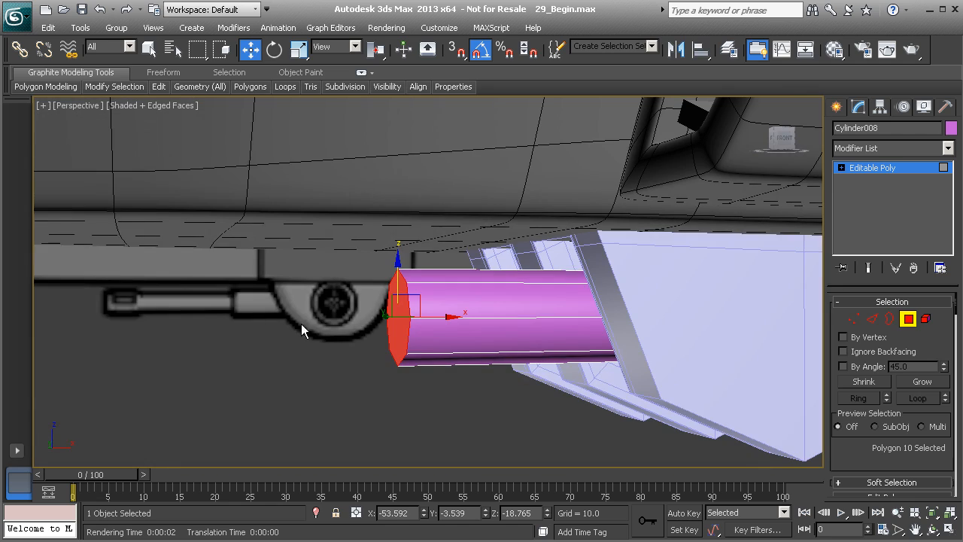
alt+middle_drag(132, 305, 392, 316)
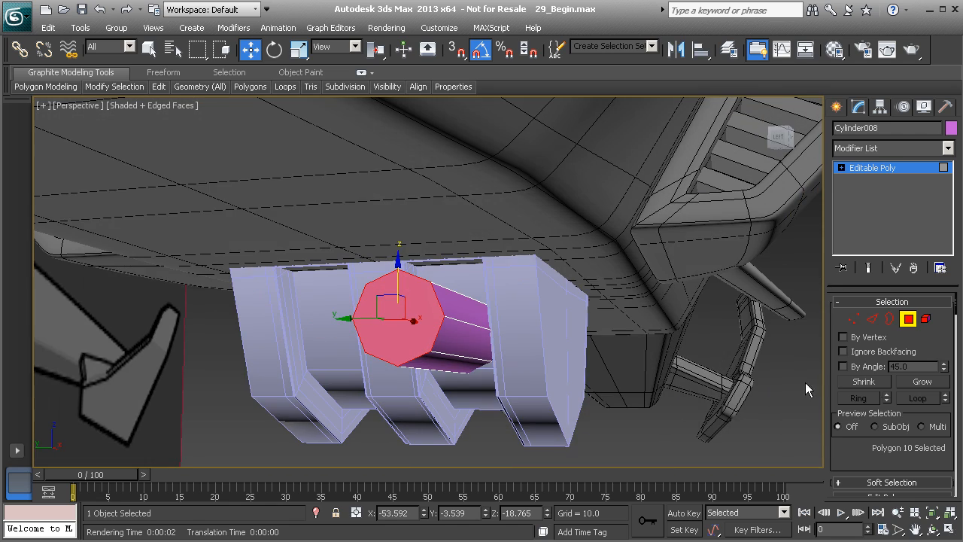
scroll(895, 444, down, 3)
click(941, 459)
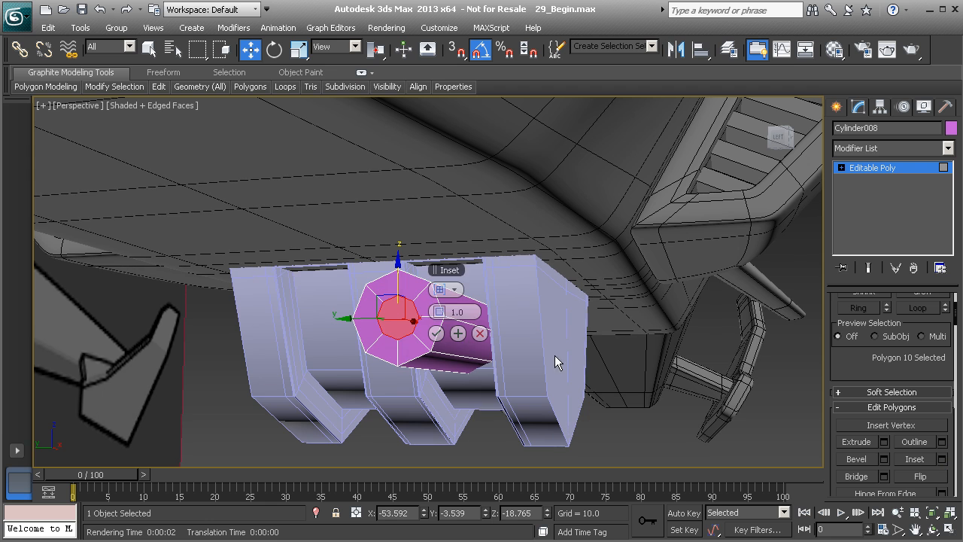
drag(438, 309, 432, 311)
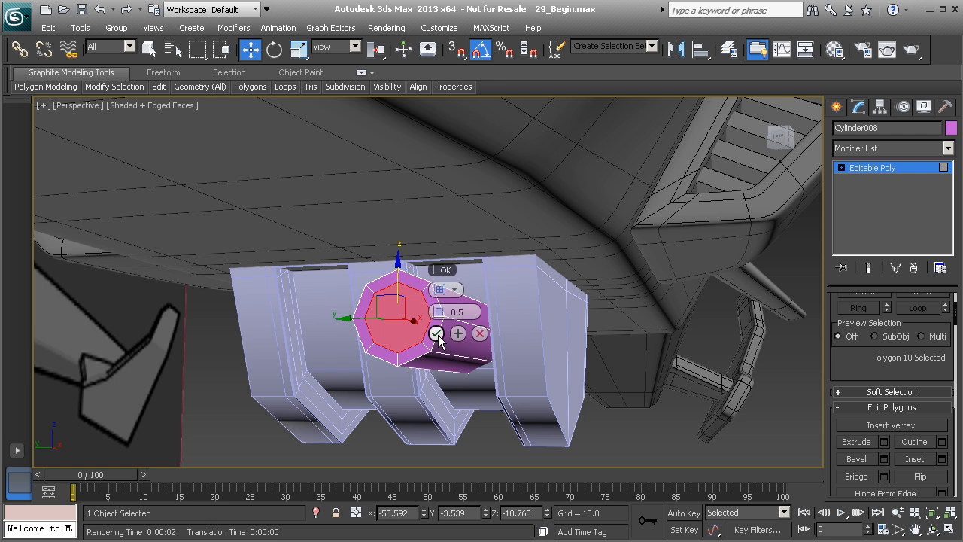
click(438, 332)
Step: Extrude the inset end polygon by 16 to form the thinner barrel section matching the reference image
alt+middle_drag(445, 338, 512, 344)
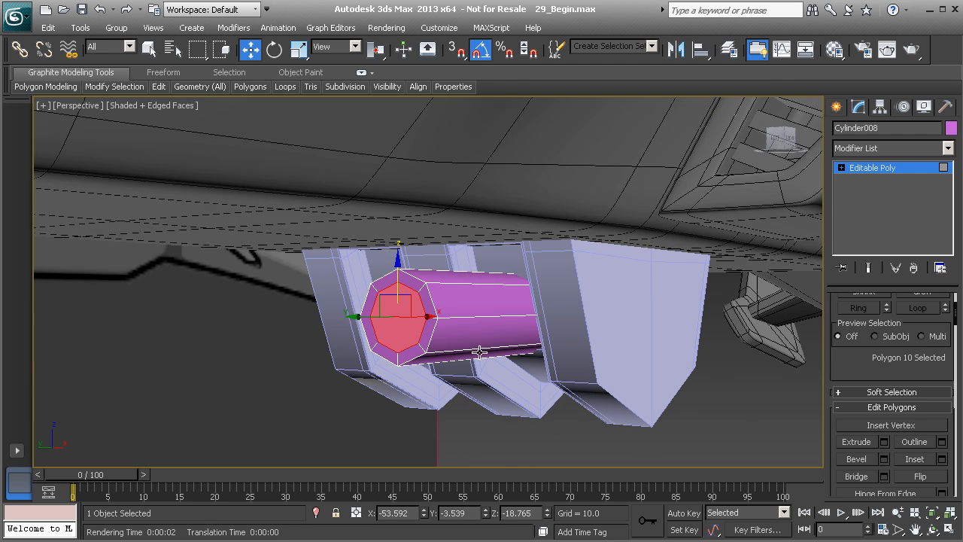
click(885, 441)
alt+middle_drag(384, 354, 339, 354)
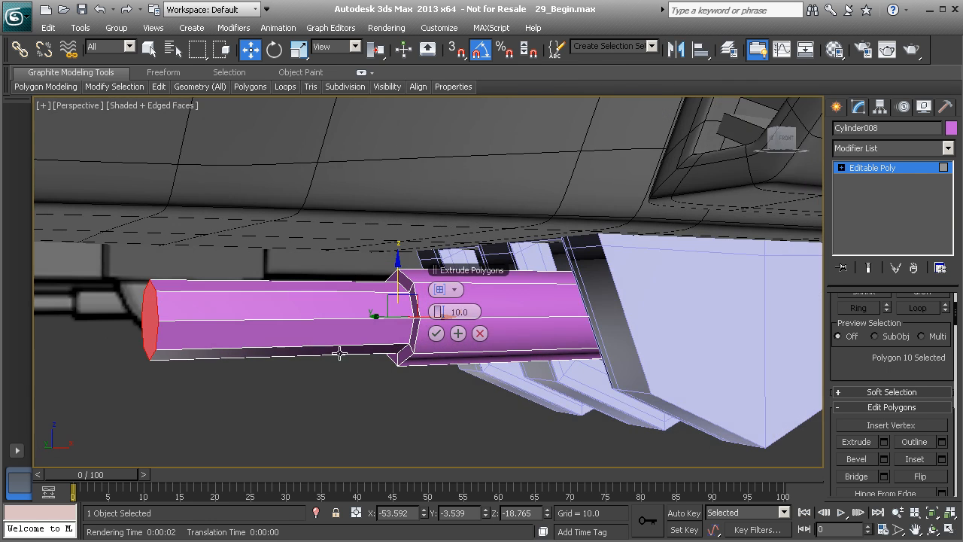
key(f)
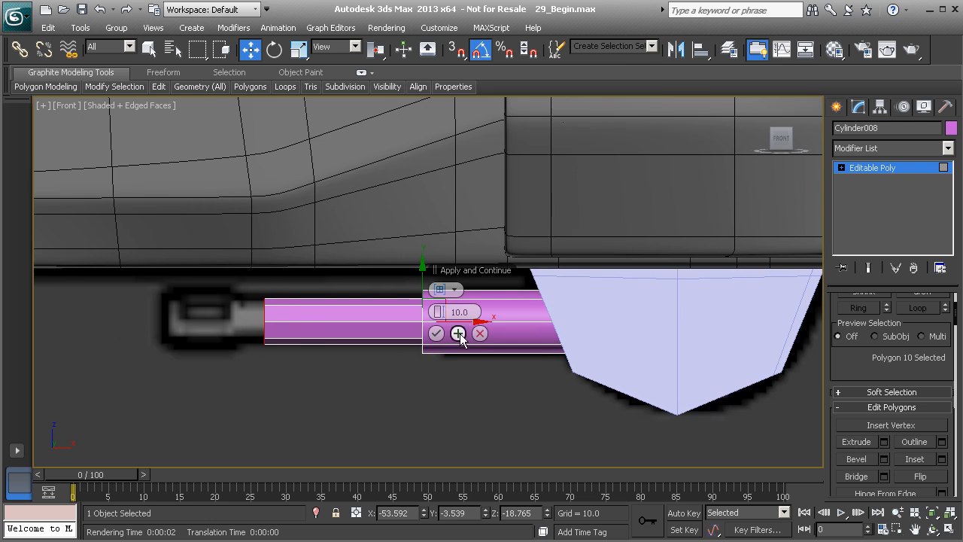
drag(442, 315, 464, 318)
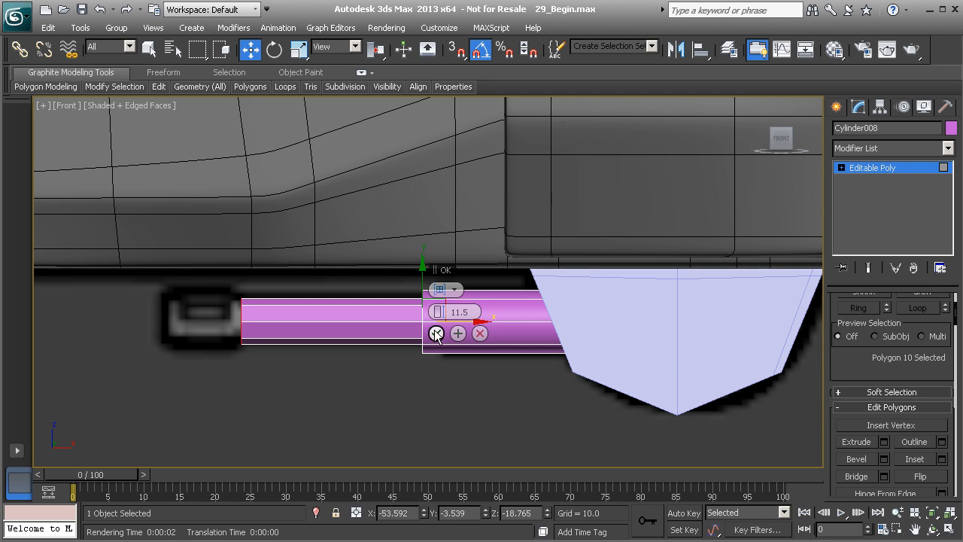
drag(441, 313, 523, 326)
double_click(434, 311)
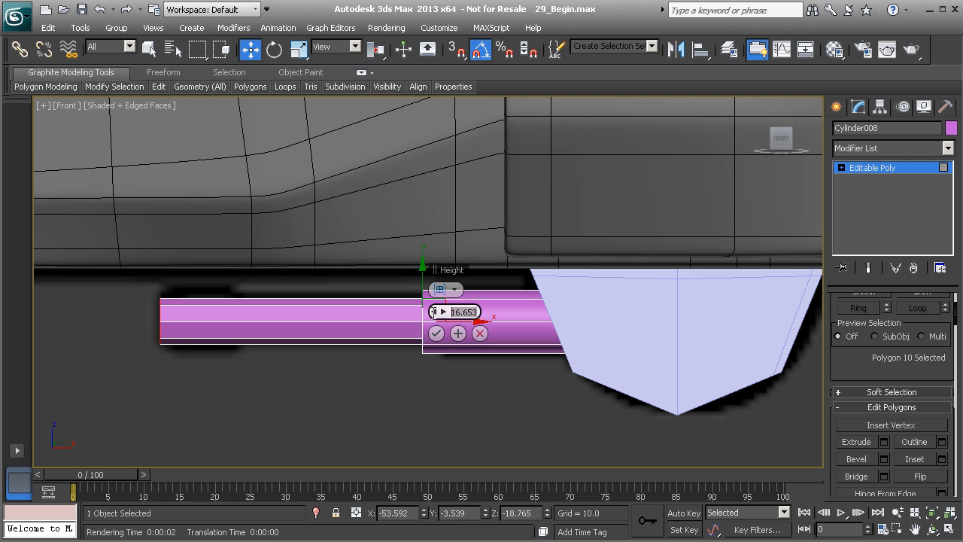
key(Return)
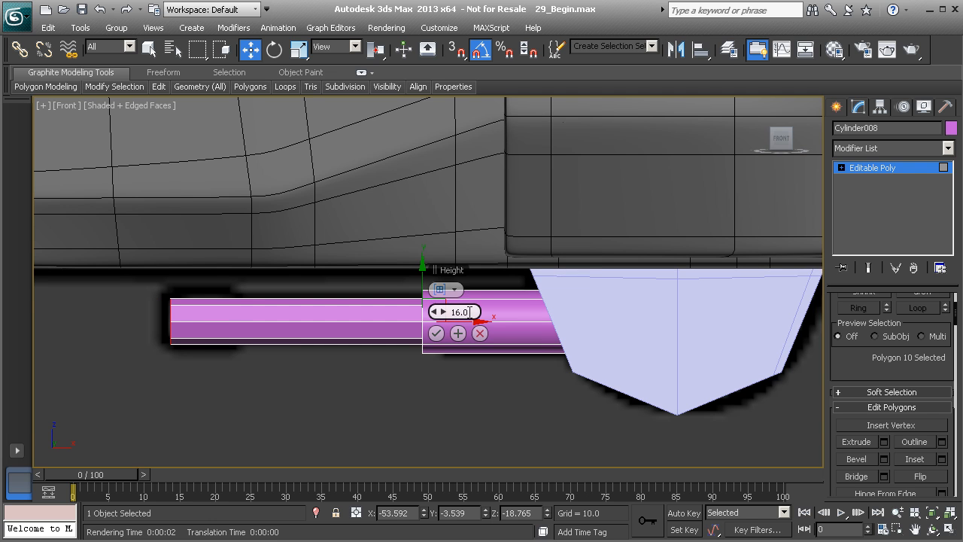
click(438, 331)
Step: Connect the thinner barrel section's lengthwise edges with one segment, using pinch 0 and slide 45, to mark off the muzzle
middle_drag(236, 331, 294, 332)
scroll(273, 351, up, 2)
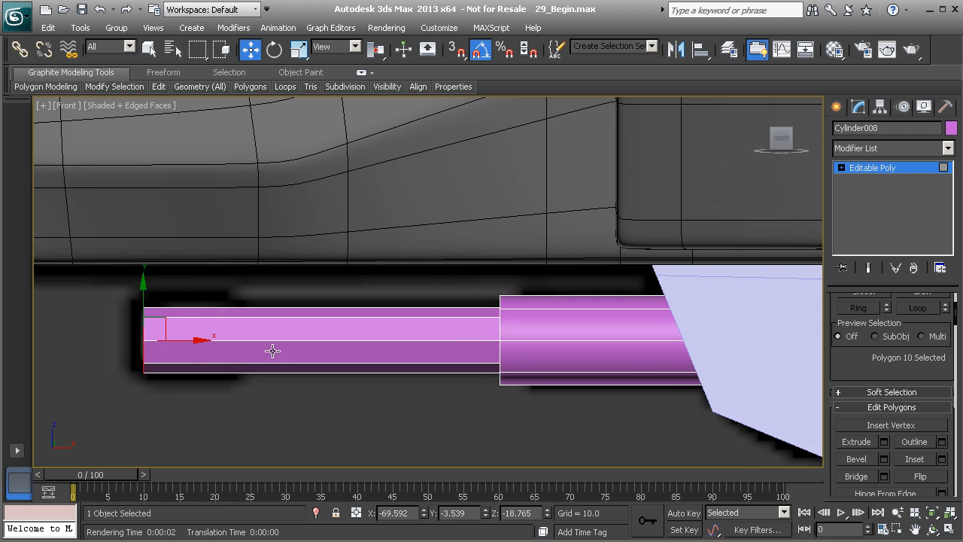
middle_drag(488, 347, 542, 339)
key(2)
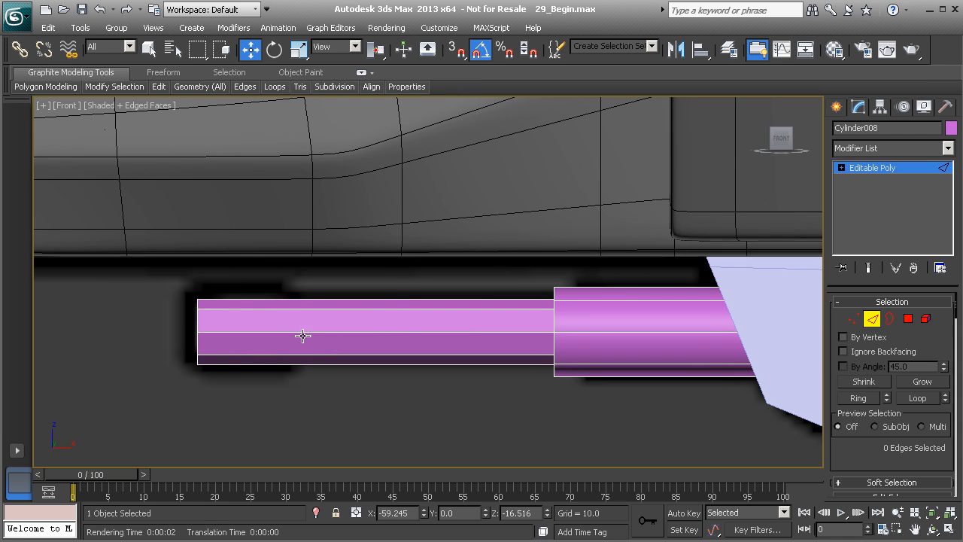
drag(319, 420, 308, 393)
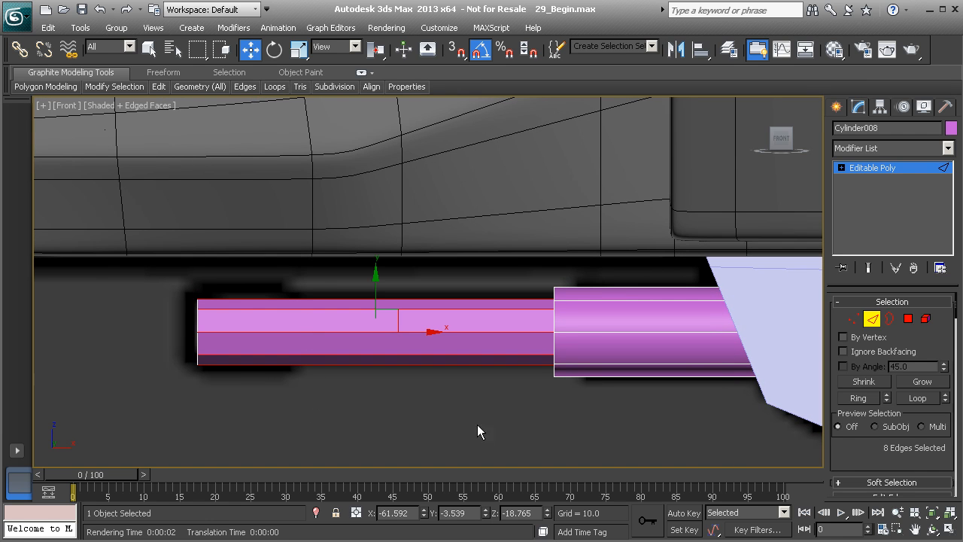
scroll(860, 462, down, 3)
click(941, 447)
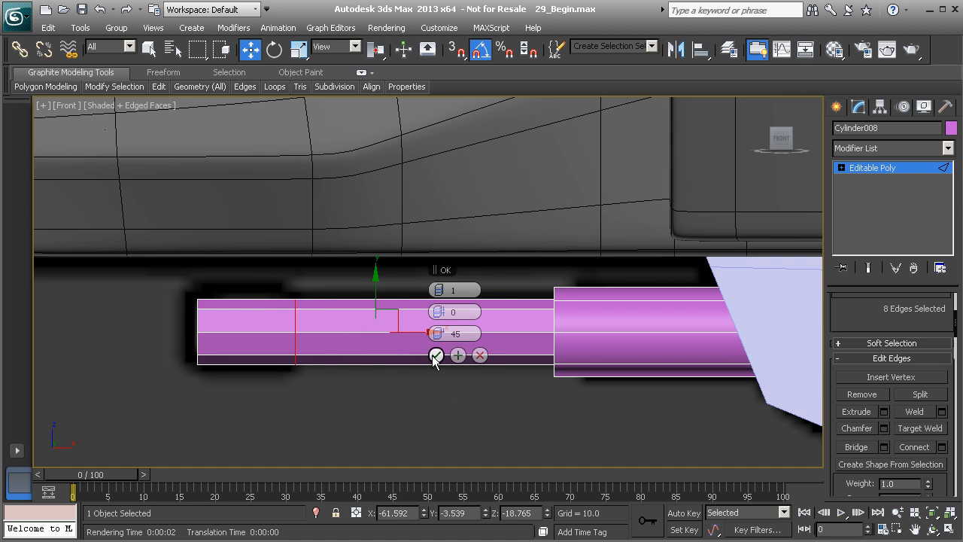
click(435, 355)
Step: Connect the muzzle section's lengthwise edges with two segments at slide 0, pinched apart toward the section's ends
middle_drag(252, 327, 315, 329)
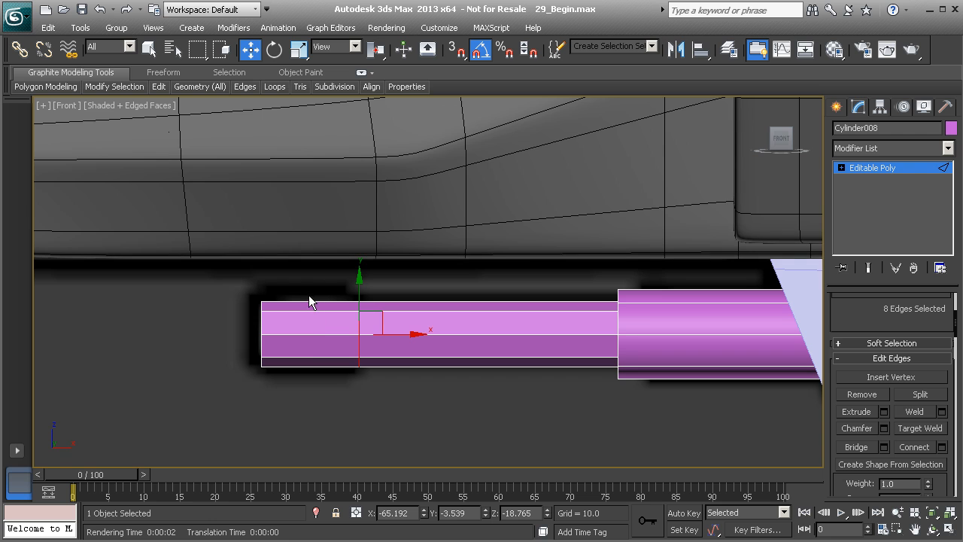
drag(300, 419, 300, 417)
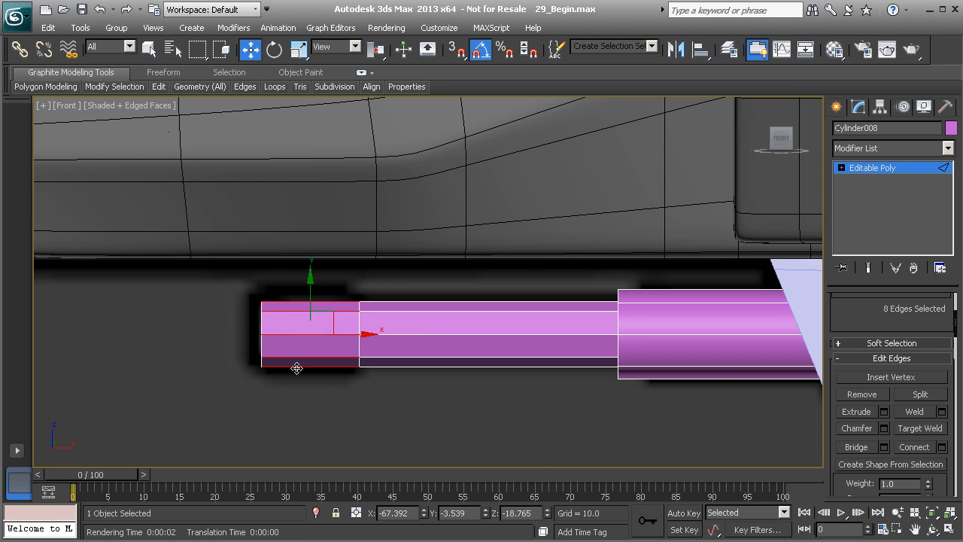
click(941, 447)
drag(439, 333, 407, 335)
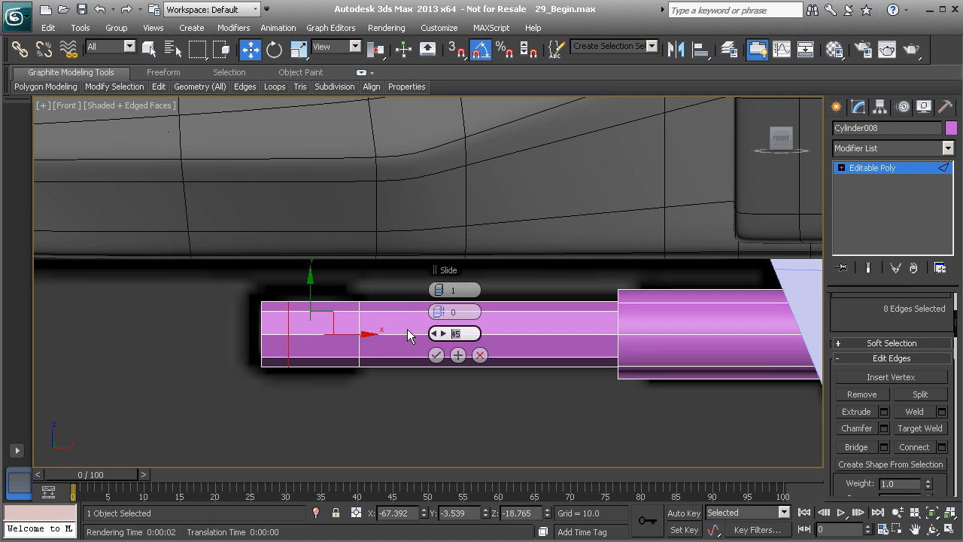
text(0)
key(Return)
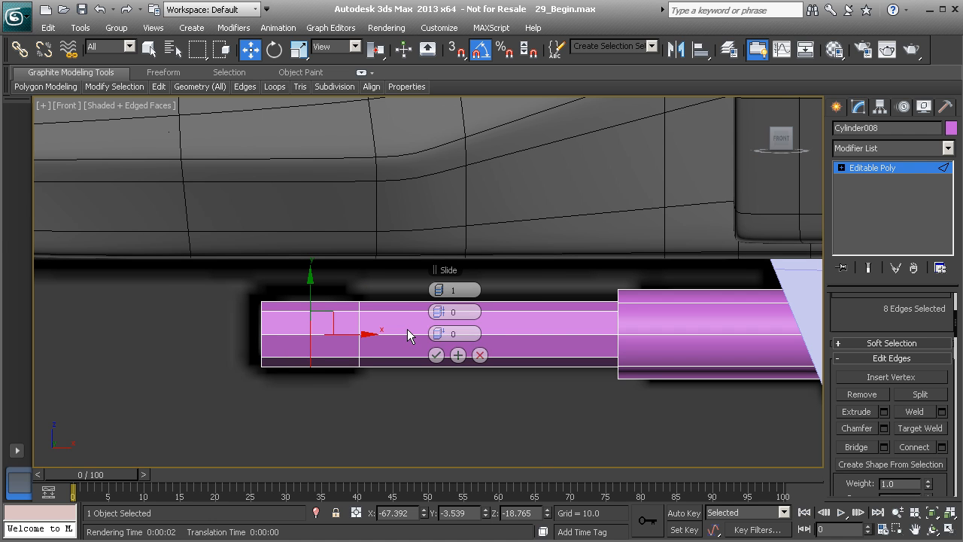
click(443, 290)
drag(443, 311, 629, 339)
click(435, 357)
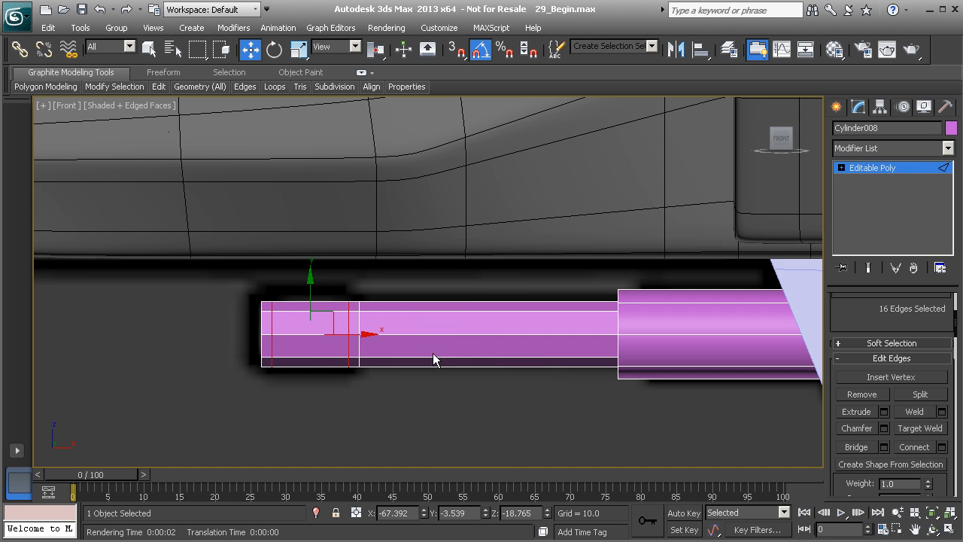
Step: Scale the muzzle's two new edge loops up uniformly to about 118% to form a thicker muzzle with bevelled ends
key(p)
alt+middle_drag(247, 351, 297, 143)
click(298, 49)
alt+middle_drag(267, 354, 299, 361)
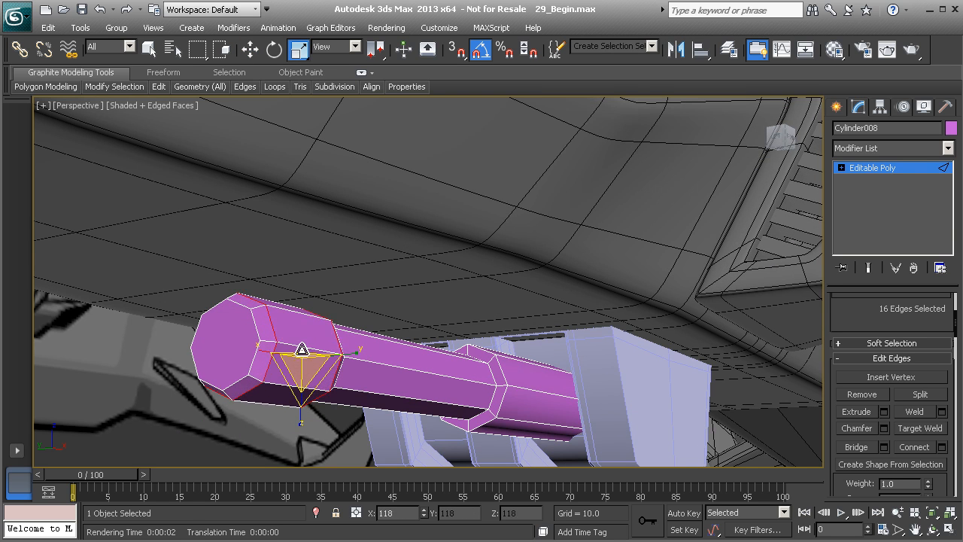
alt+middle_drag(301, 352, 252, 354)
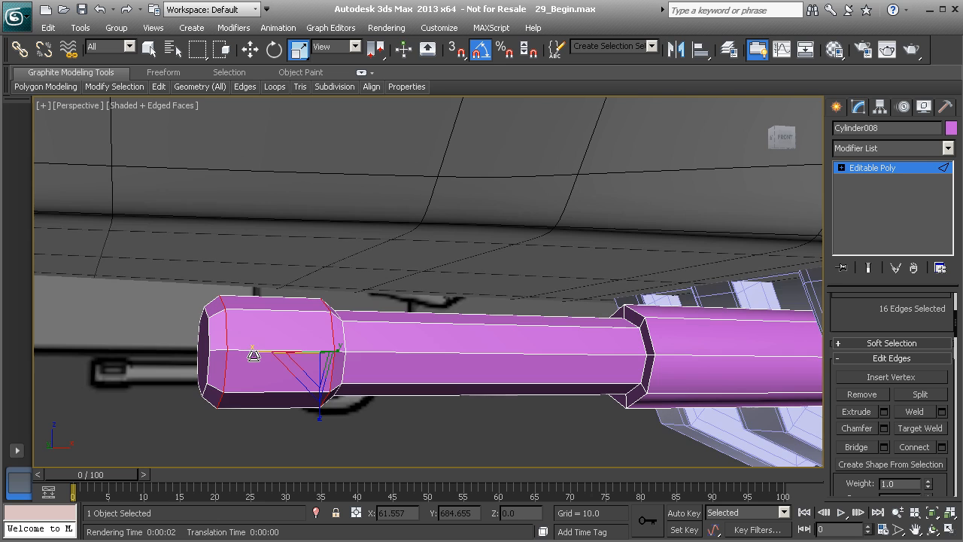
key(f)
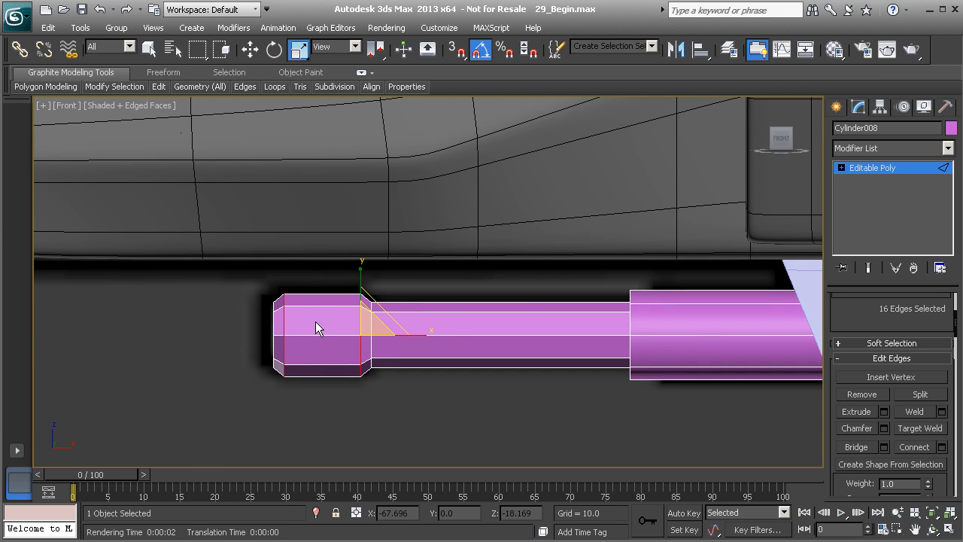
key(p)
alt+middle_drag(303, 329, 343, 344)
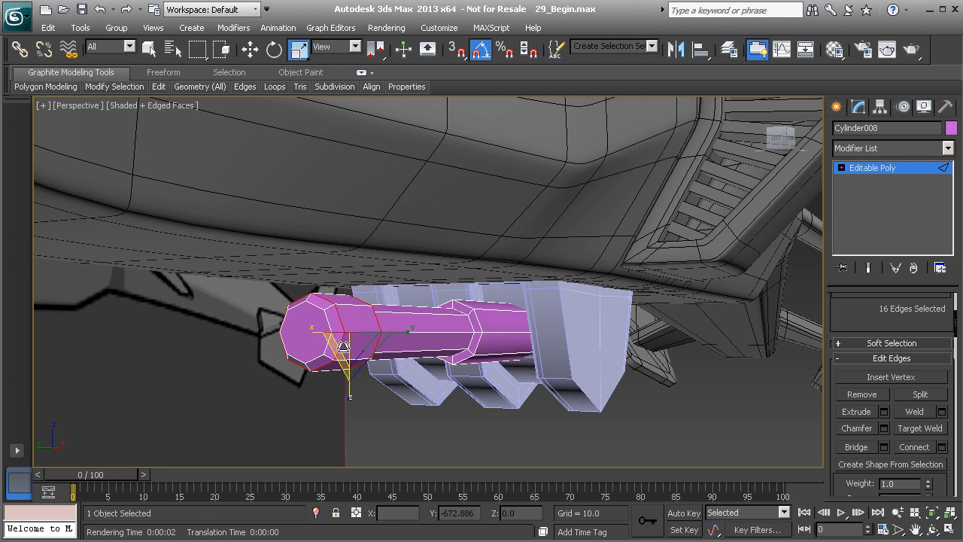
drag(351, 345, 350, 340)
Step: Select the muzzle's front end polygon and inset it by 0.25
mouse_move(369, 338)
alt+middle_down()
mouse_move(294, 346)
mouse_move(374, 330)
mouse_move(337, 338)
mouse_move(382, 341)
mouse_move(351, 338)
alt+middle_up()
scroll(369, 338, up, 2)
click(313, 331)
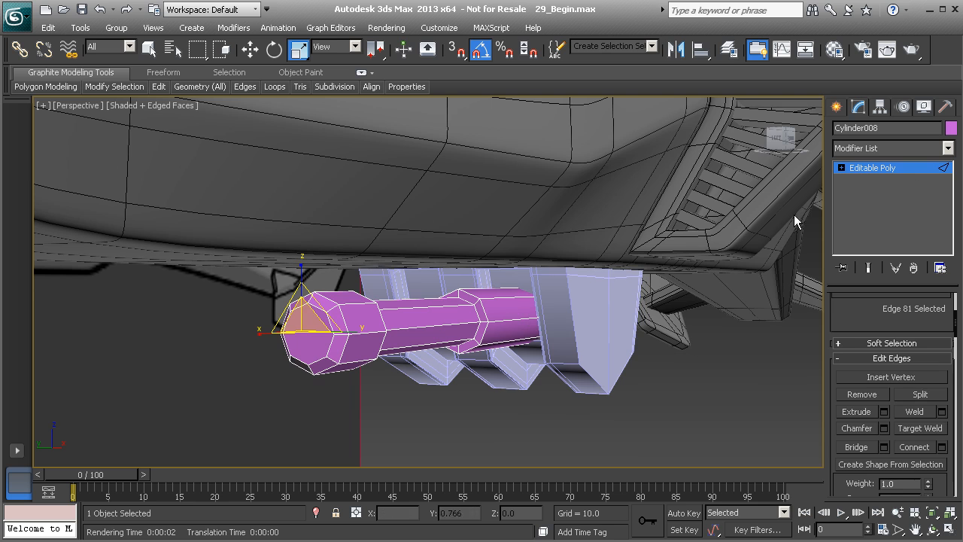
key(4)
click(316, 329)
scroll(895, 406, down, 4)
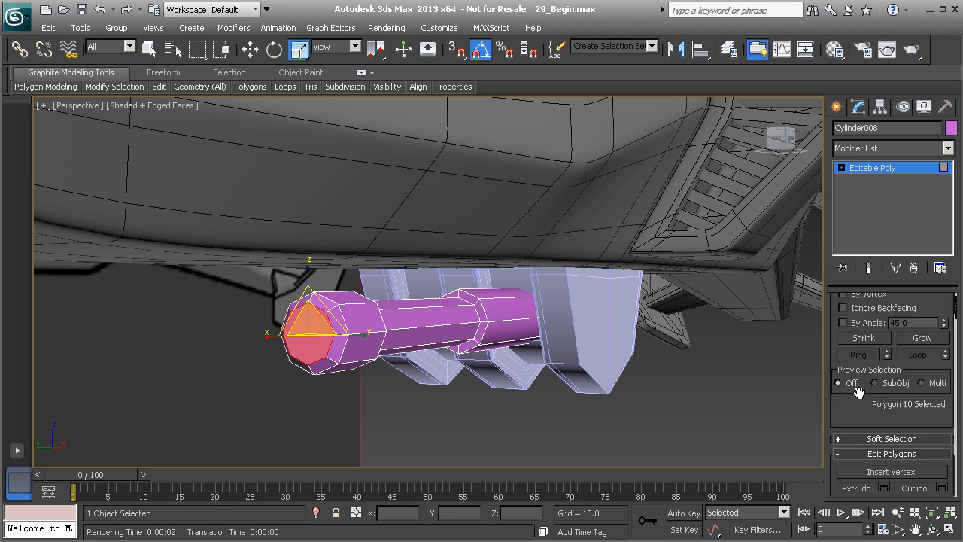
click(942, 425)
alt+middle_drag(384, 346, 404, 352)
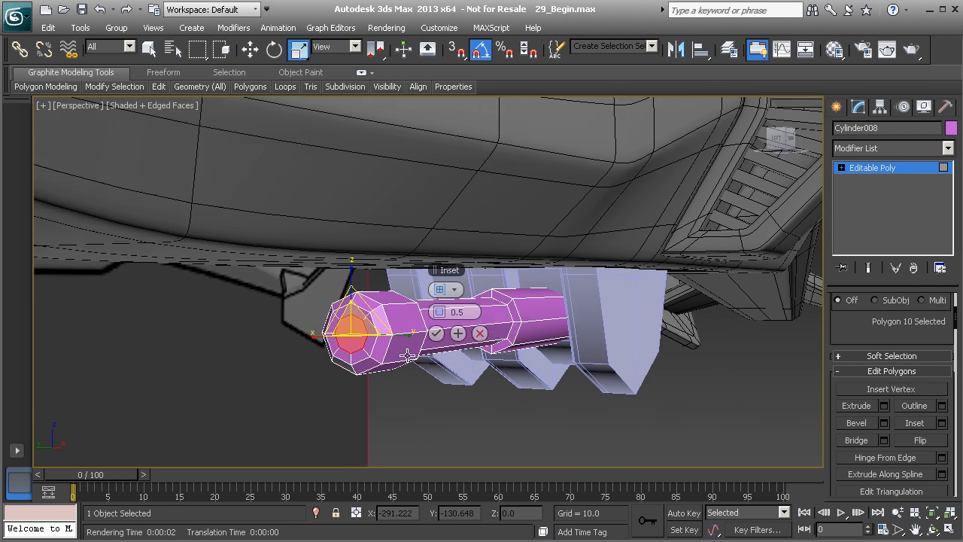
scroll(402, 351, up, 3)
drag(441, 312, 439, 312)
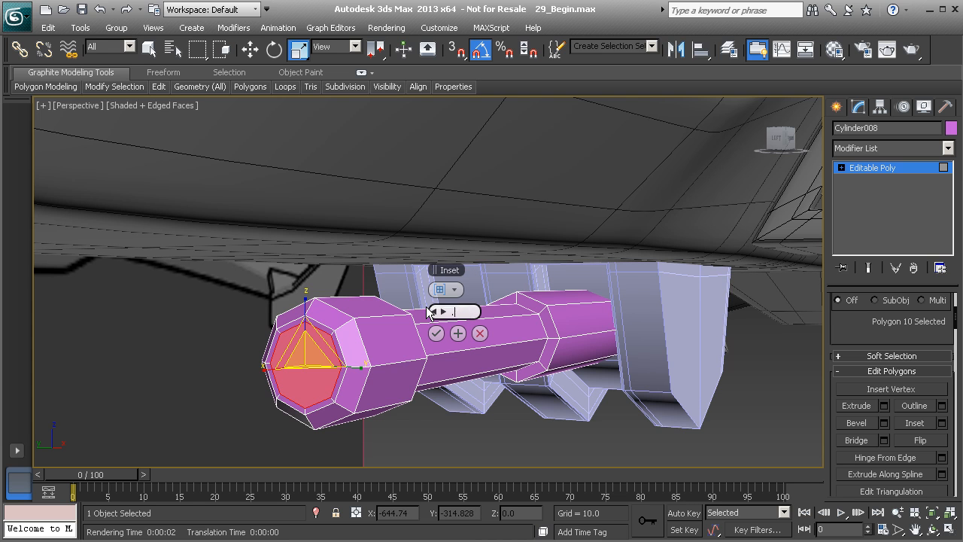
click(436, 332)
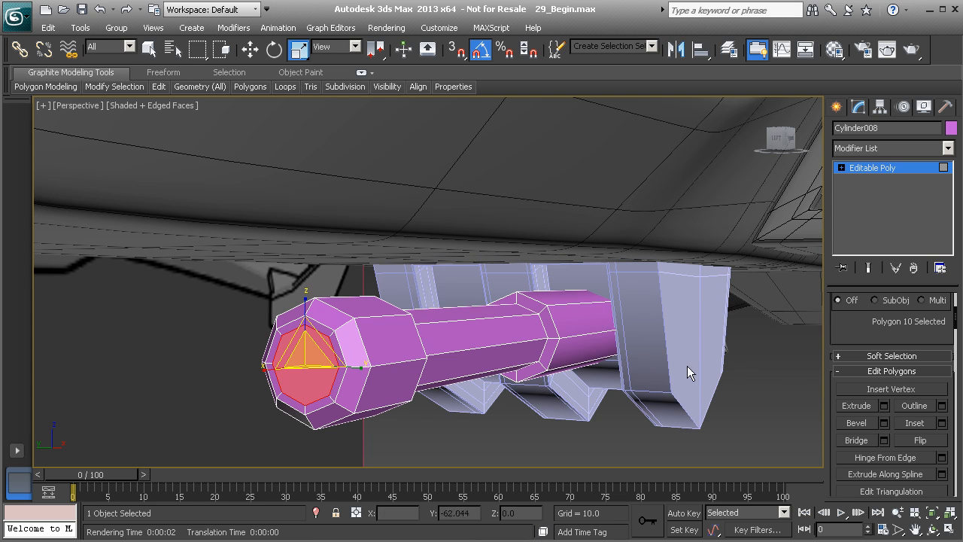
Step: Extrude the inset end polygon by -2 to hollow out the muzzle opening
click(885, 405)
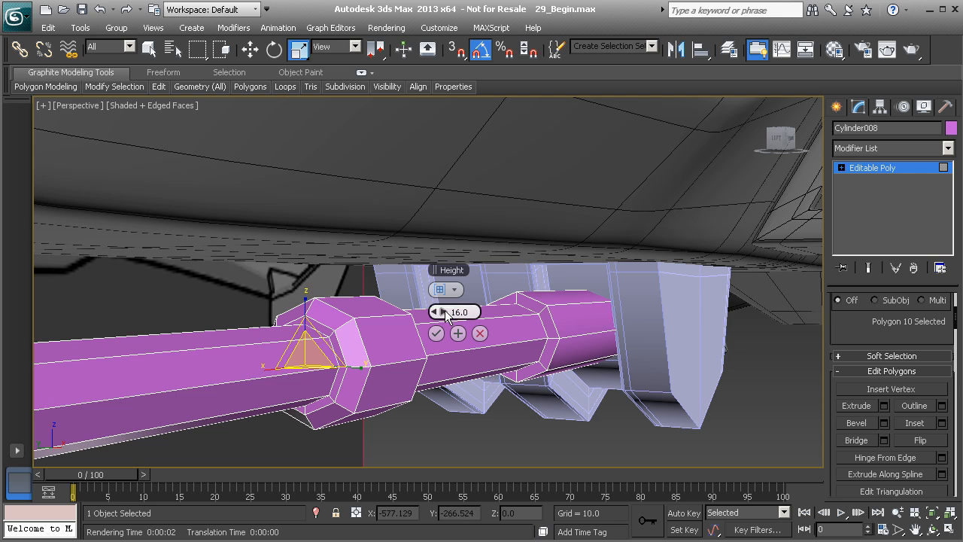
drag(418, 311, 382, 316)
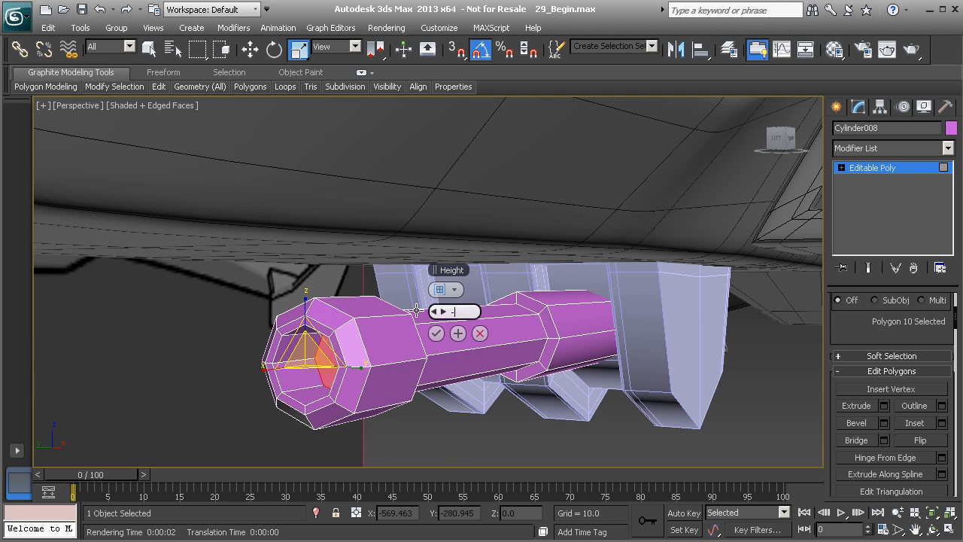
click(437, 333)
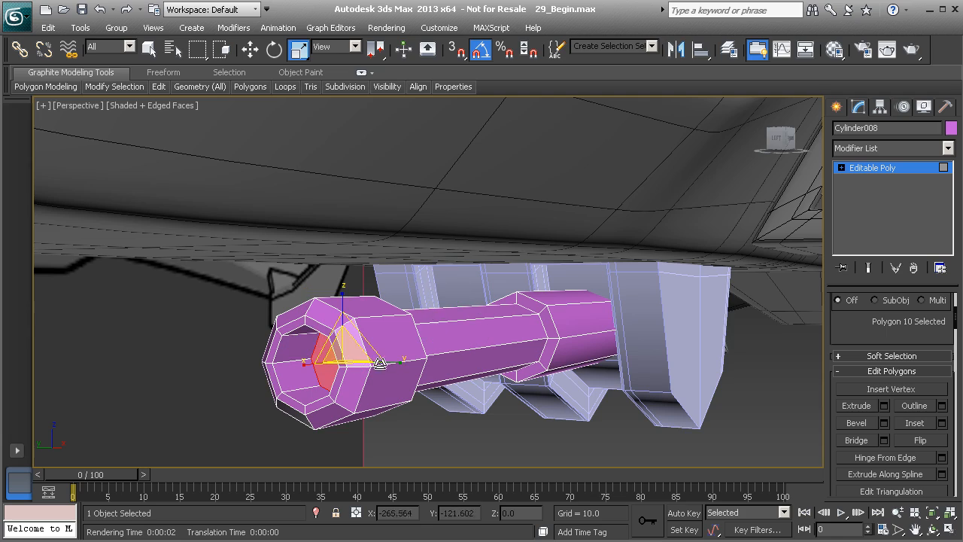
Step: Select four alternating side polygons around the muzzle and inset them by 0.25
click(208, 369)
alt+middle_drag(366, 354, 309, 361)
click(303, 356)
ctrl+click(262, 404)
alt+middle_drag(262, 404, 236, 383)
ctrl+click(259, 357)
ctrl+click(252, 310)
alt+middle_drag(252, 310, 180, 331)
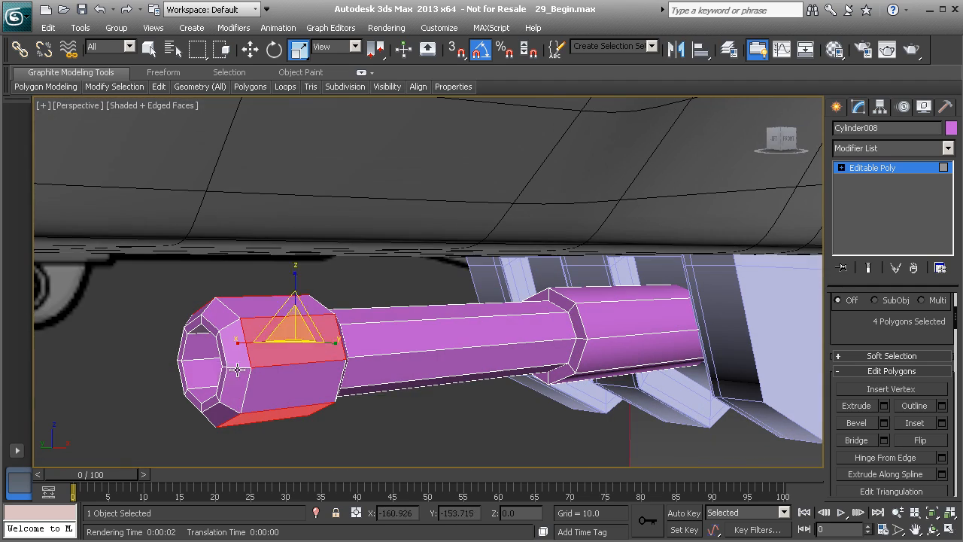
click(942, 423)
click(436, 334)
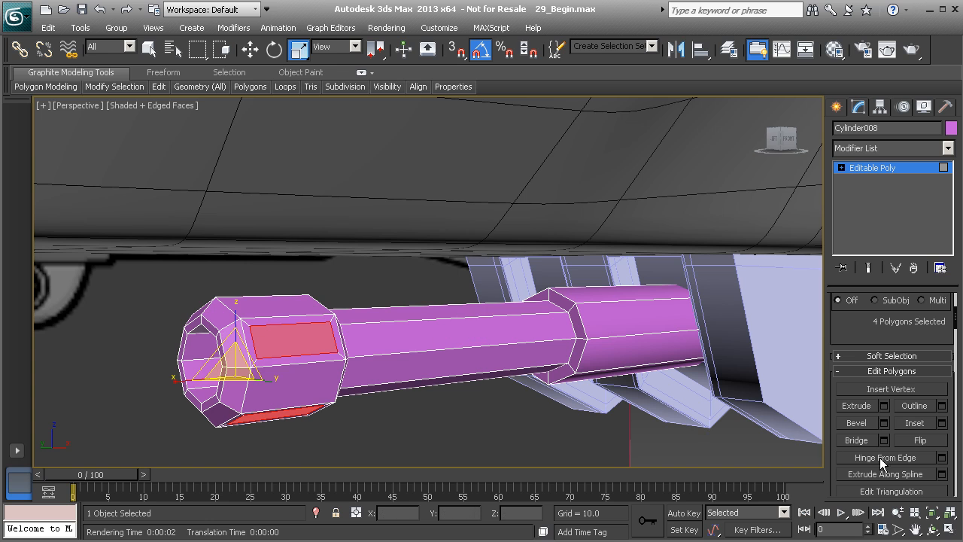
Step: Extrude the four inset side polygons by -0.4 to cut shallow recesses into the muzzle
click(884, 407)
alt+middle_drag(381, 366, 417, 346)
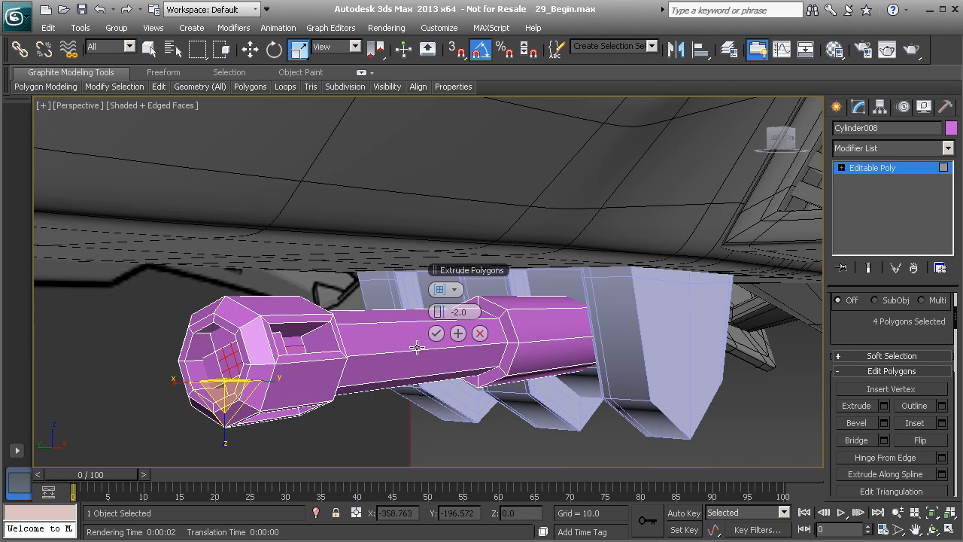
drag(442, 315, 448, 312)
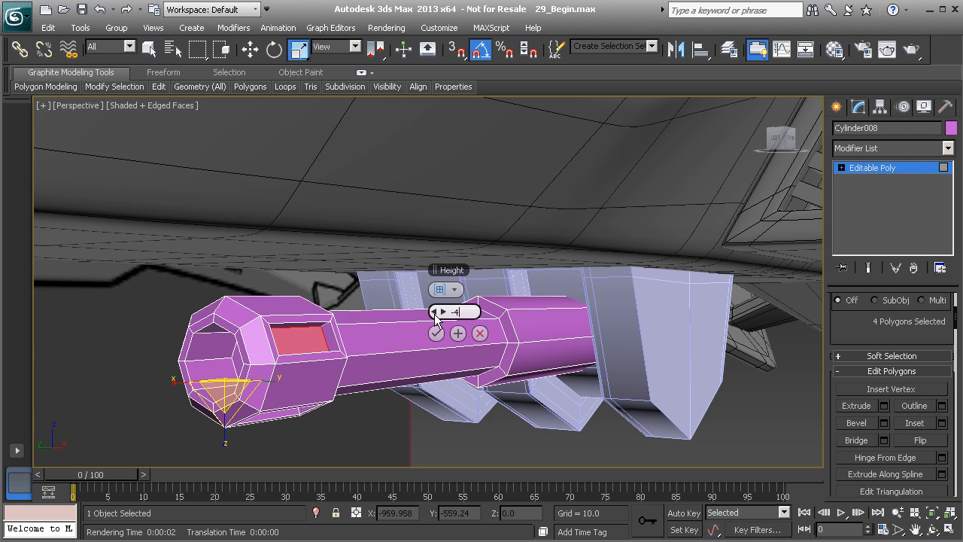
click(435, 314)
text(-.4)
key(Return)
click(436, 334)
Step: Try a further inset on the floor polygons of the four muzzle recesses
alt+middle_drag(395, 366, 328, 382)
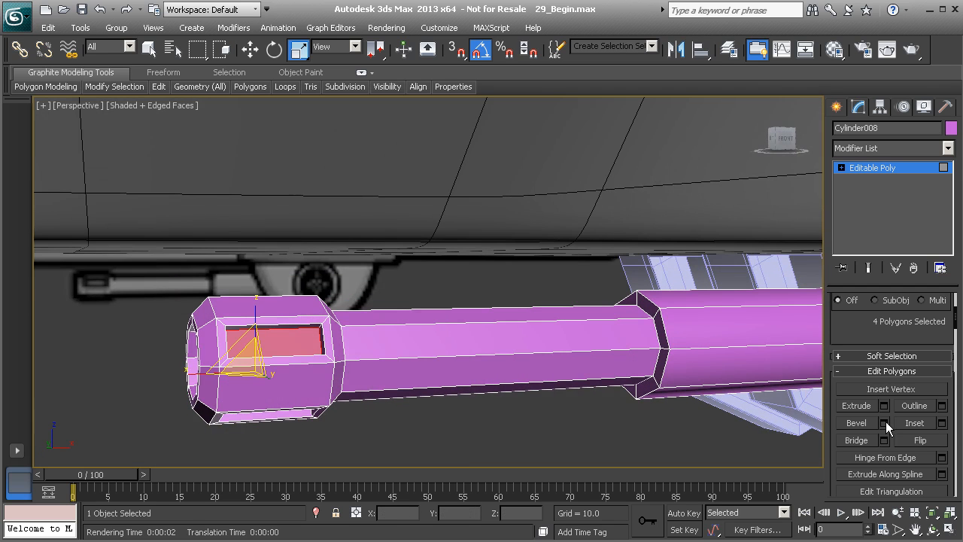
click(941, 423)
scroll(440, 383, up, 4)
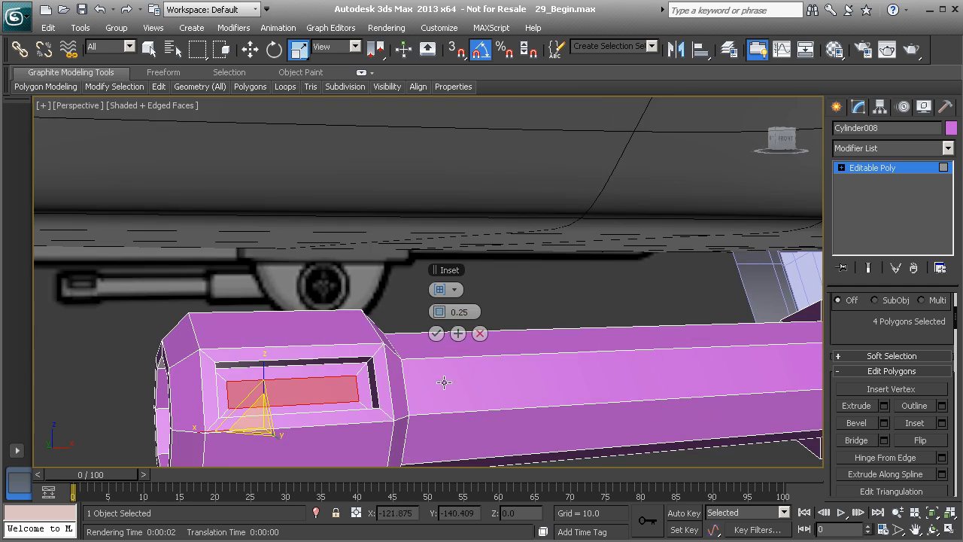
drag(444, 312, 442, 315)
click(436, 333)
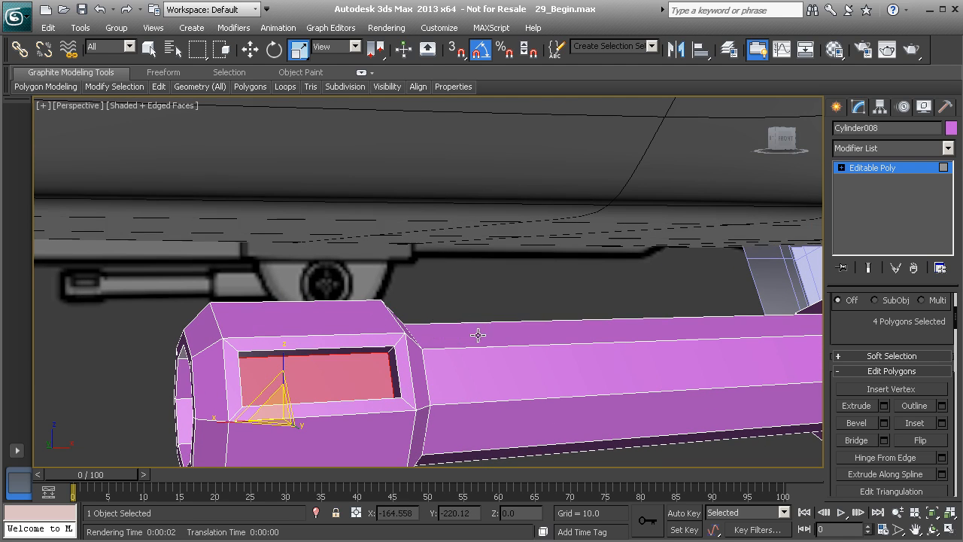
Step: Leave polygon editing, deselect the barrel, and inspect the muzzle and gun mount from several angles
middle_drag(410, 420, 483, 393)
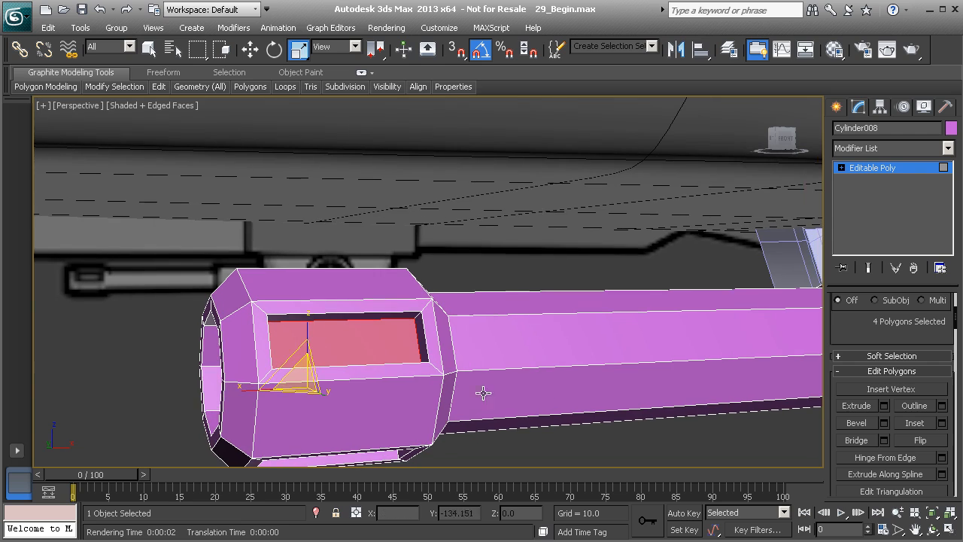
click(889, 169)
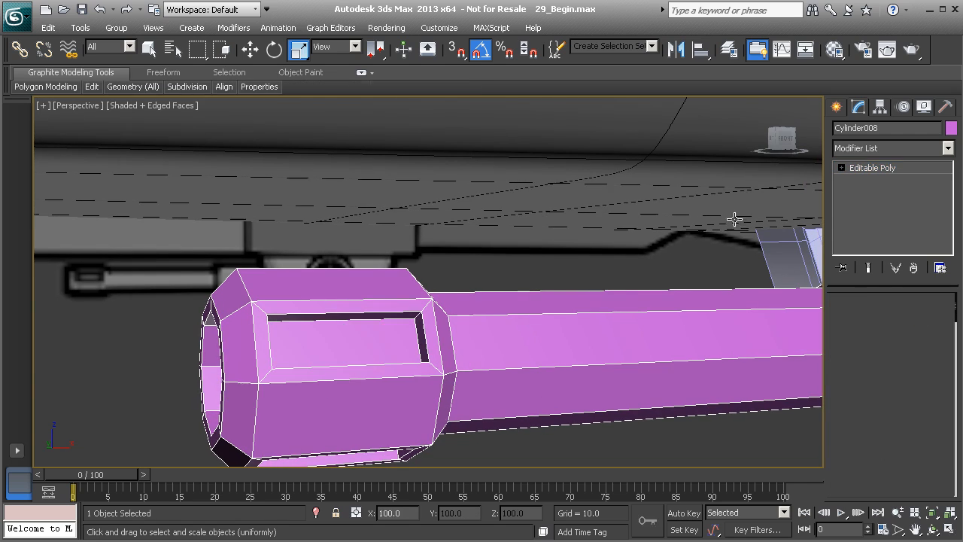
click(539, 265)
scroll(531, 301, down, 3)
middle_drag(539, 343, 499, 321)
scroll(451, 343, down, 2)
alt+middle_drag(400, 280, 486, 335)
alt+middle_drag(560, 314, 527, 305)
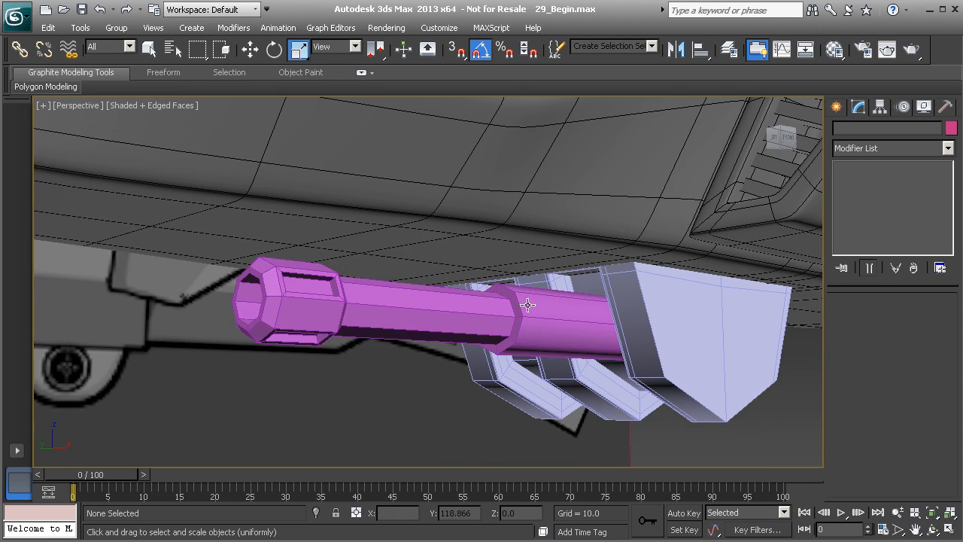
Step: Select the barrel and check its profile against the reference image in the front view
click(477, 325)
key(f)
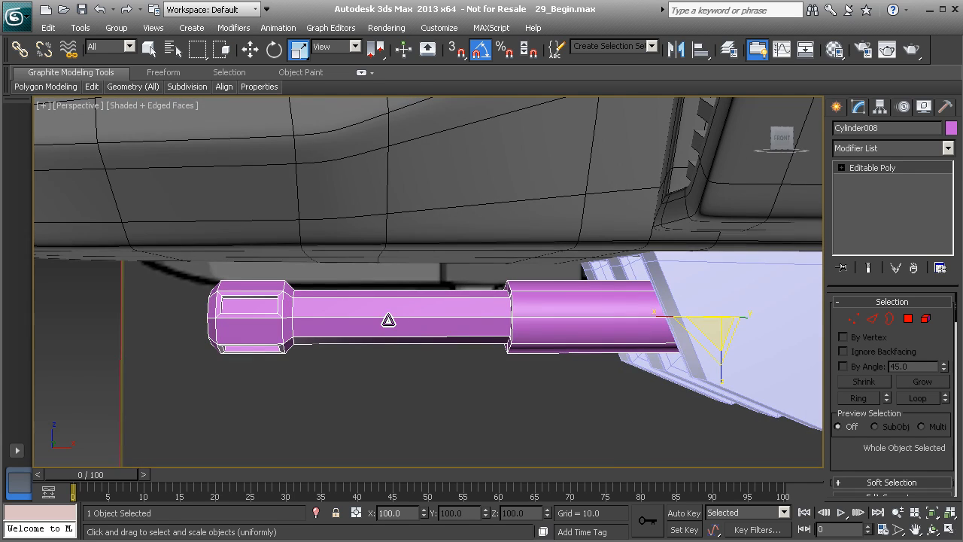
scroll(388, 320, up, 4)
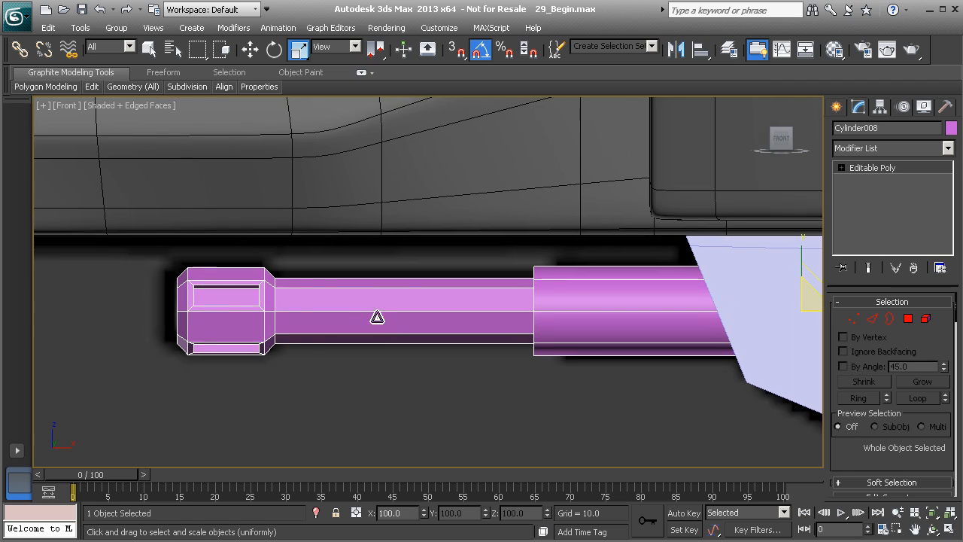
scroll(392, 324, down, 2)
Step: In the perspective view, select all polygons of the slim barrel section and muzzle, leaving out the thicker rear section
key(p)
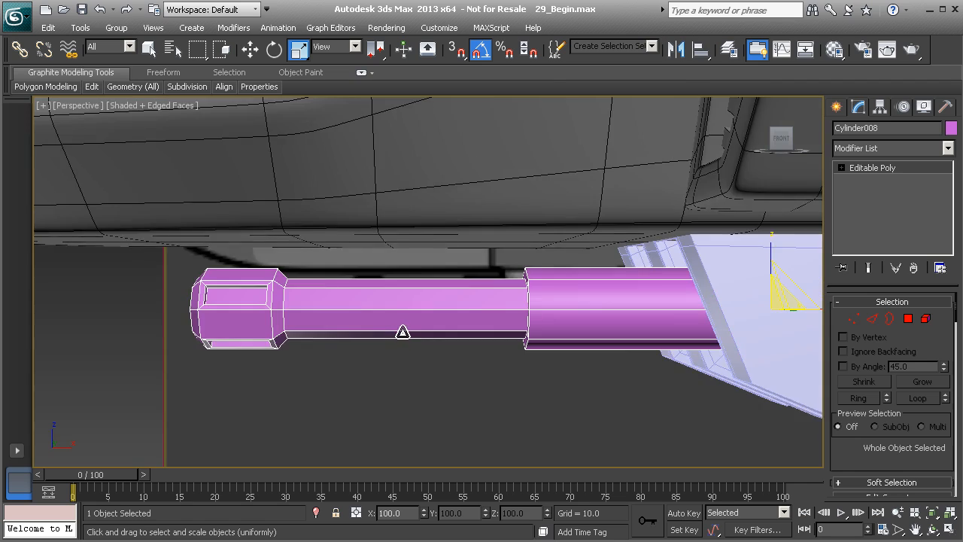
scroll(405, 331, down, 4)
alt+middle_drag(413, 334, 504, 340)
key(4)
alt+middle_drag(616, 352, 575, 352)
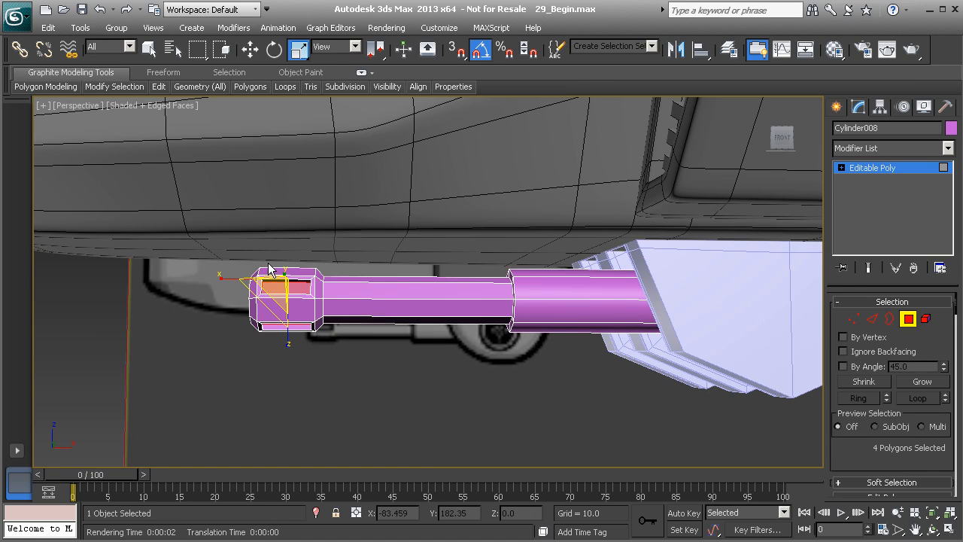
drag(476, 400, 478, 374)
alt+middle_drag(478, 373, 334, 302)
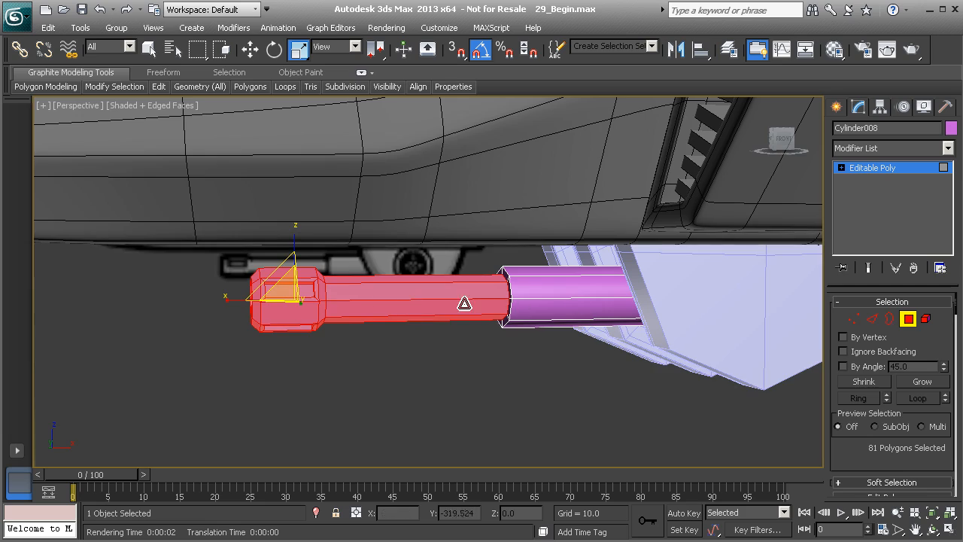
alt+middle_drag(525, 305, 383, 334)
scroll(465, 328, up, 3)
scroll(900, 365, down, 5)
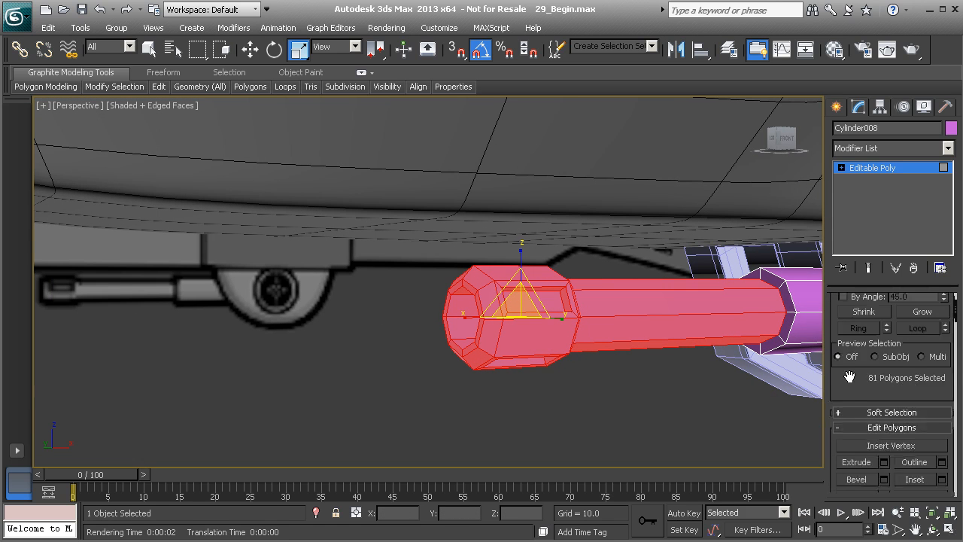
Step: Detach the selected barrel and muzzle polygons as a separate object named Gun_Barrell
scroll(895, 348, down, 2)
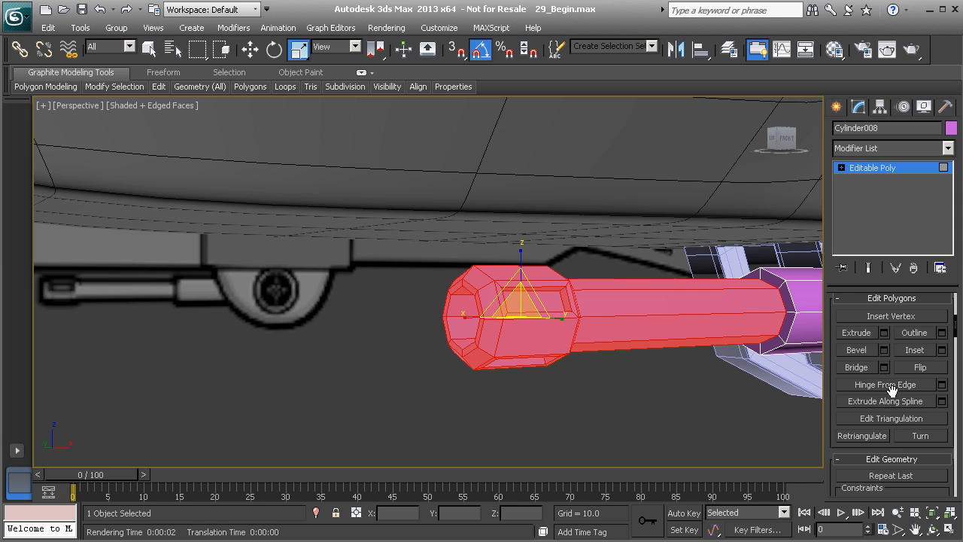
scroll(894, 345, down, 6)
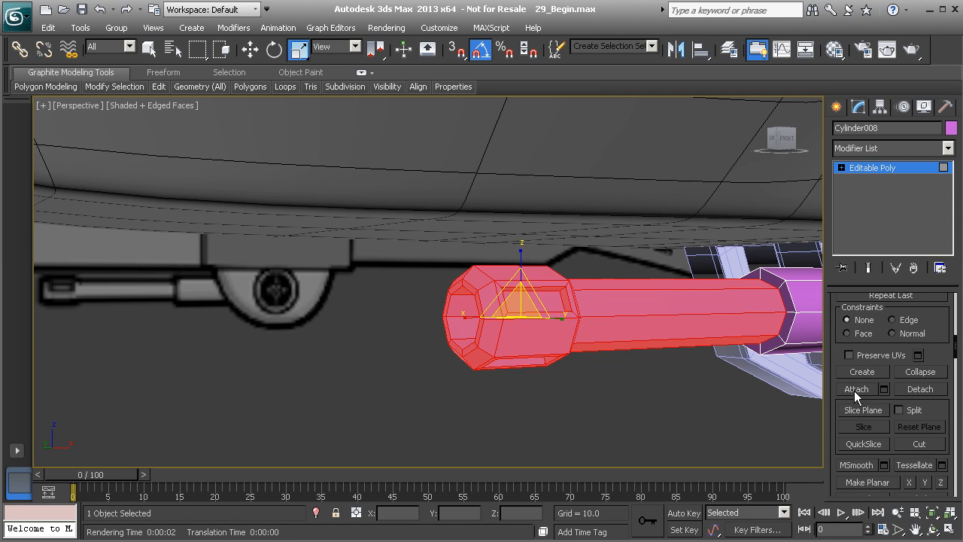
click(914, 389)
drag(440, 241, 314, 241)
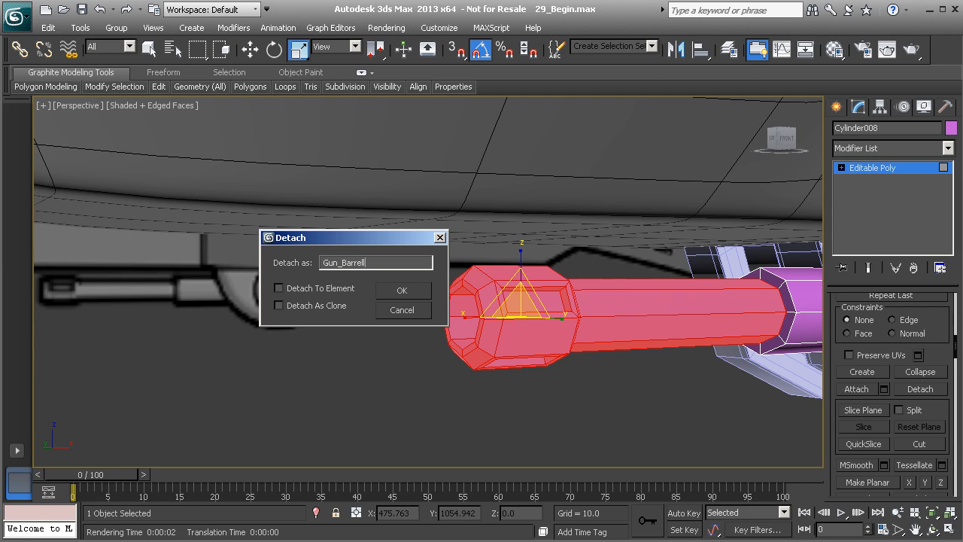
click(402, 290)
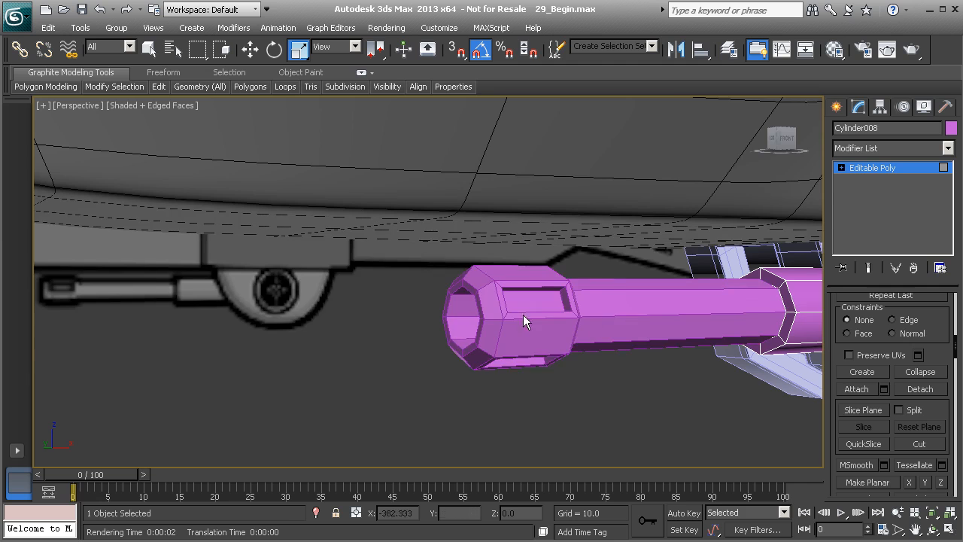
Step: Leave polygon editing and rename the remaining thick rear section of the barrel as Gun_Base
alt+middle_drag(524, 318, 525, 312)
click(876, 168)
click(575, 302)
click(716, 288)
click(879, 128)
text(Gun_Base)
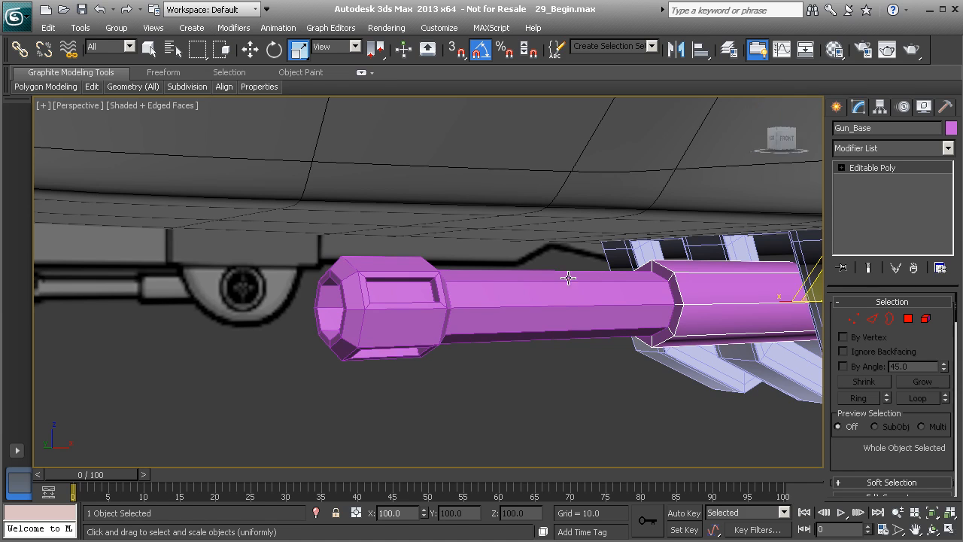
Step: Select the grooved gun mount and rename it as Turret_Base
middle_drag(568, 275, 389, 260)
click(751, 300)
click(885, 129)
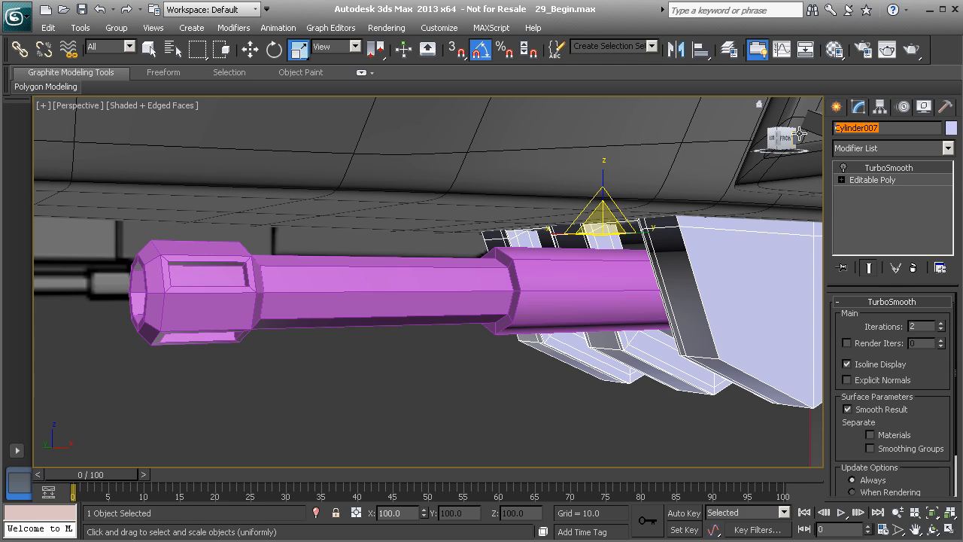
text(Tu)
Step: Select the gun base, turret base and gun barrel together and apply one shared TurboSmooth modifier to them
alt+middle_drag(574, 338, 520, 299)
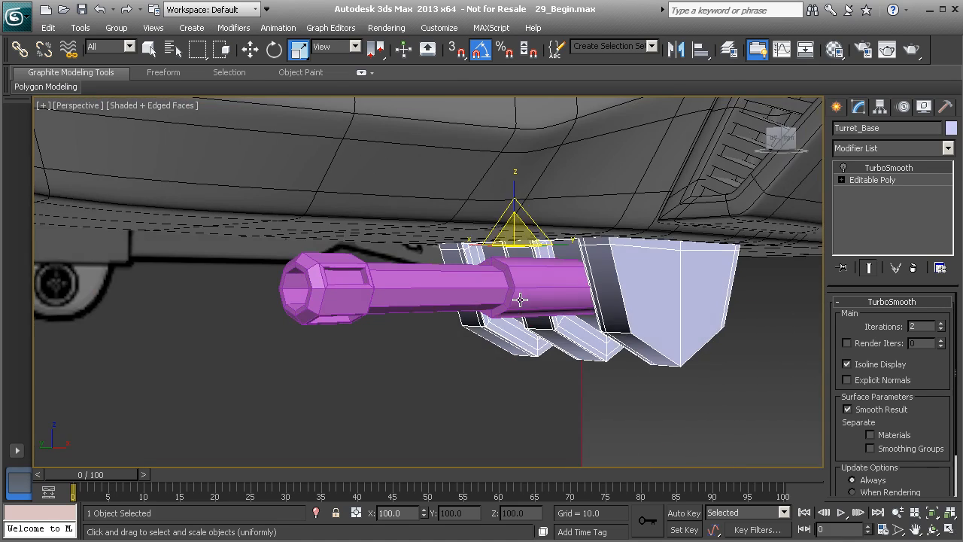
click(519, 299)
scroll(520, 299, down, 2)
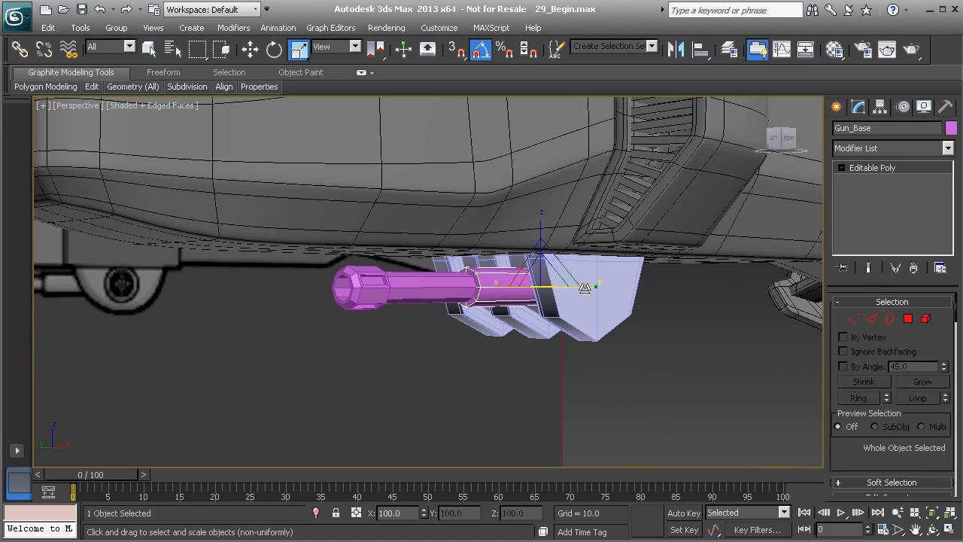
ctrl+click(553, 309)
ctrl+click(441, 287)
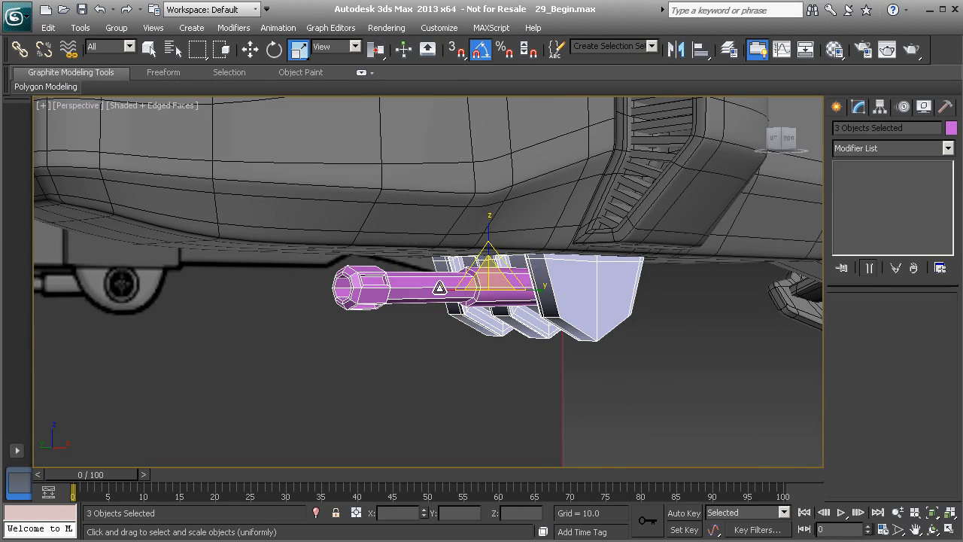
click(947, 149)
scroll(888, 339, down, 15)
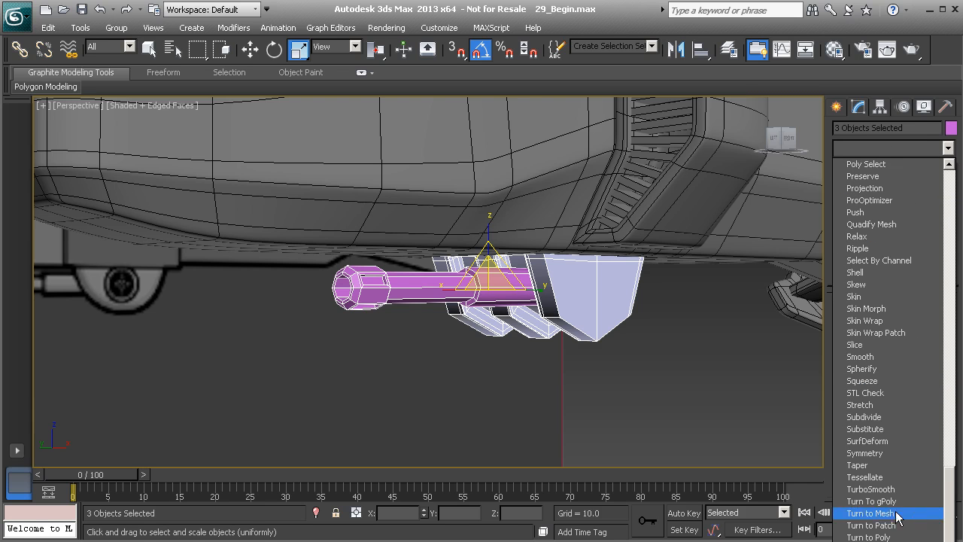
click(880, 489)
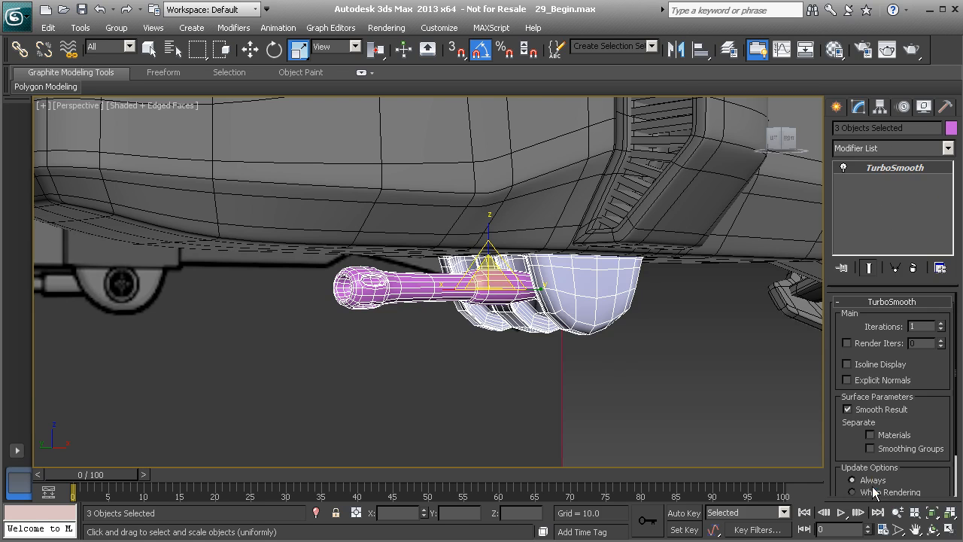
Step: Select only the gun barrel, open its base mesh for edge editing, and show the smoothed end result
click(438, 309)
scroll(447, 314, up, 6)
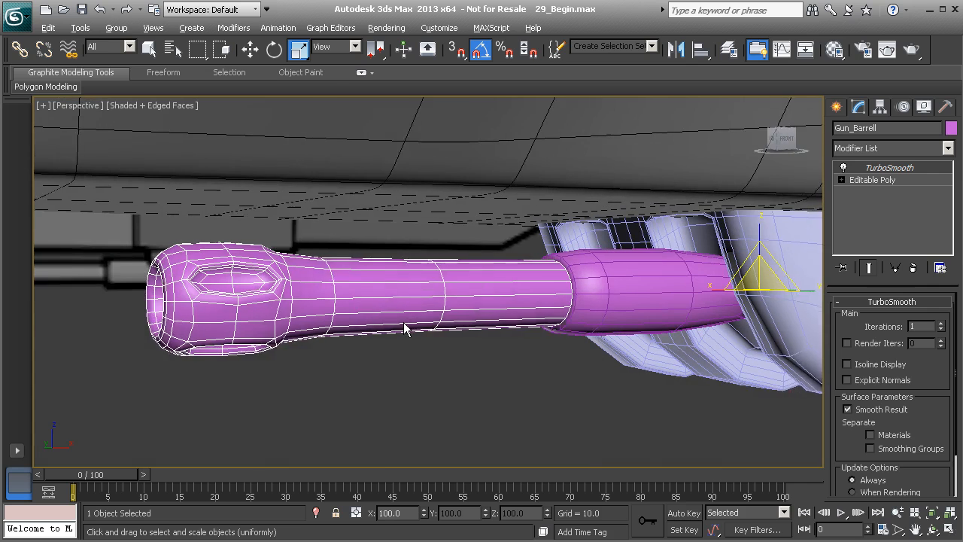
middle_drag(404, 322, 434, 325)
click(872, 179)
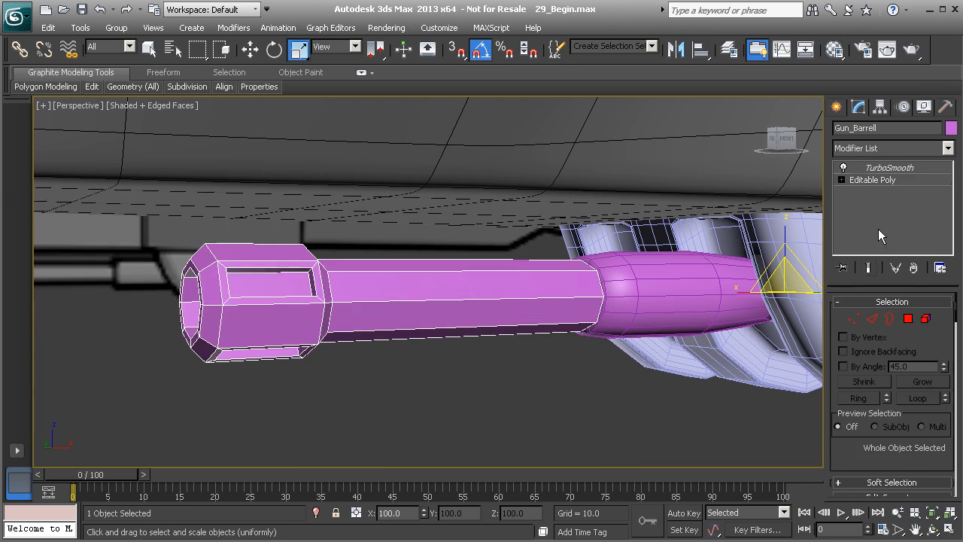
click(868, 268)
click(870, 322)
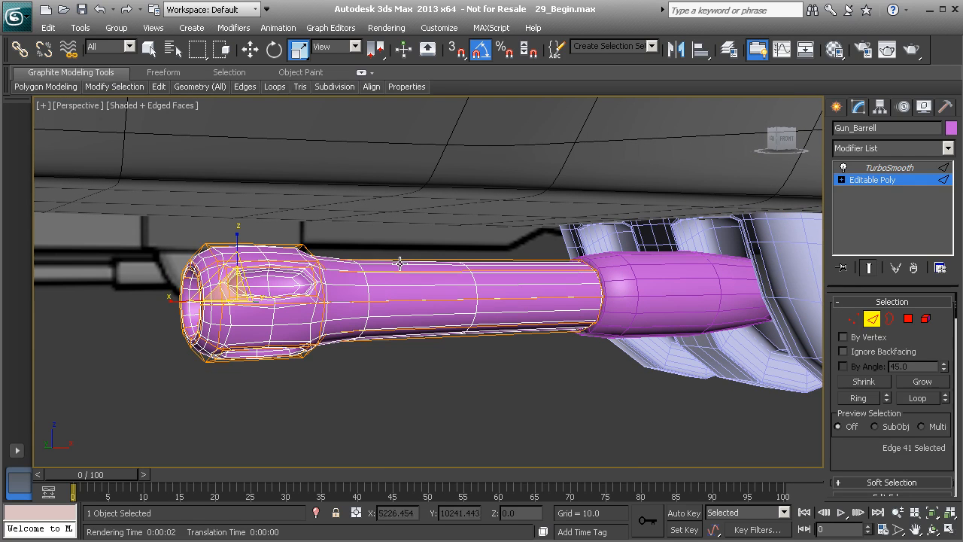
Step: Set the shared TurboSmooth to 2 iterations and enable Isoline Display
click(886, 167)
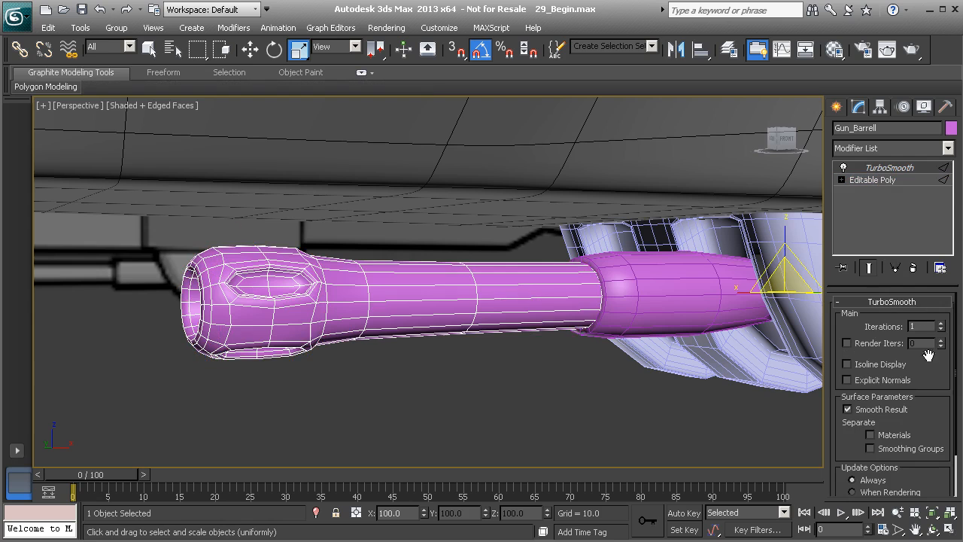
click(941, 323)
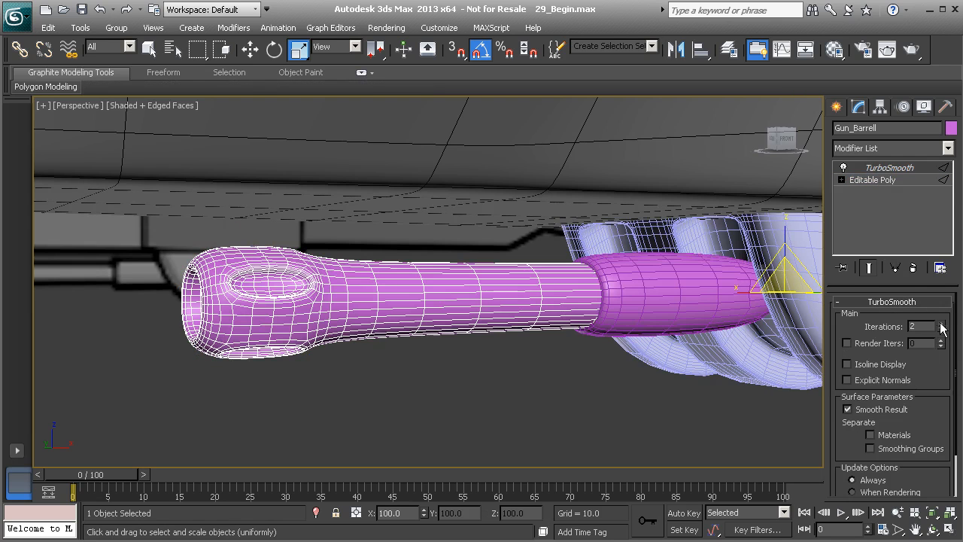
click(848, 365)
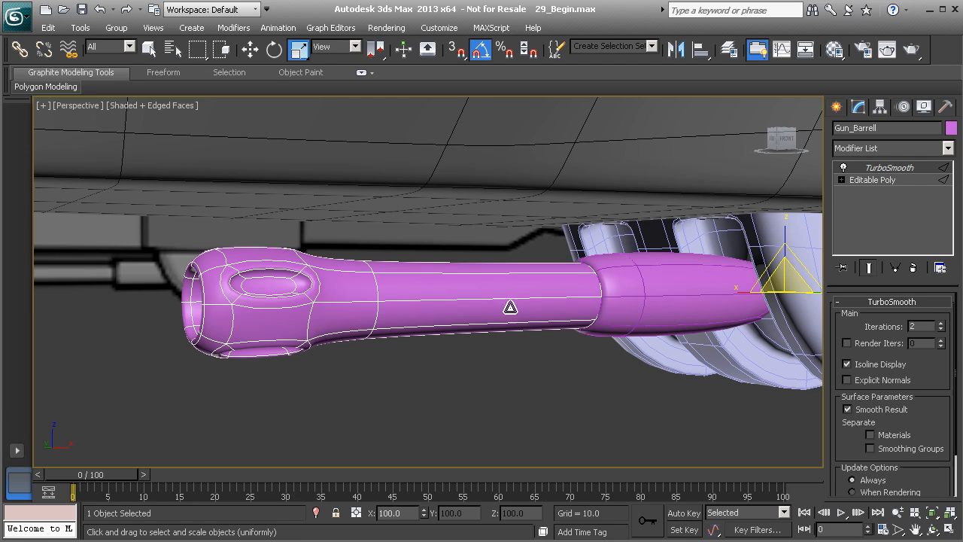
Step: Return to the barrel's edges and add supporting edge loops around the muzzle's front rim with Swift Loop
middle_drag(772, 273, 662, 277)
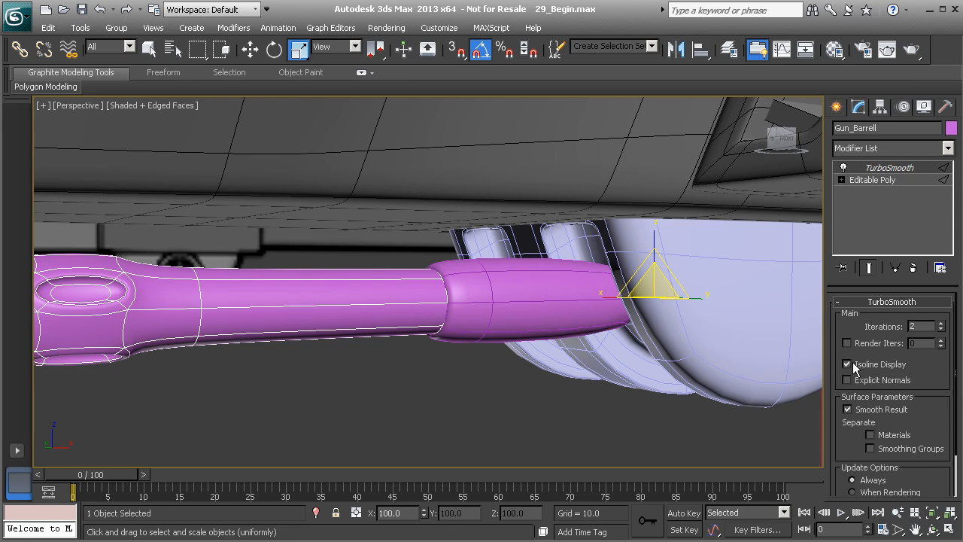
middle_drag(526, 316, 608, 310)
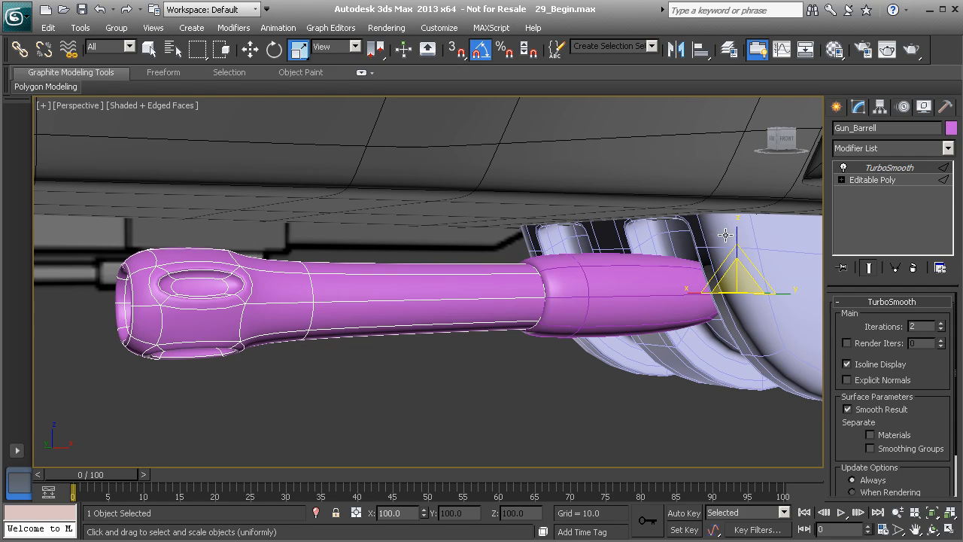
alt+middle_drag(622, 276, 548, 283)
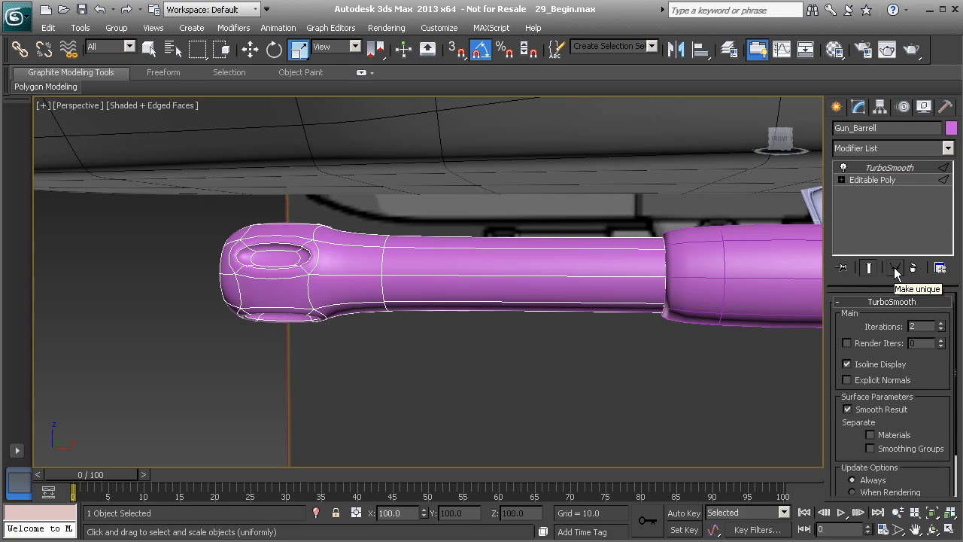
alt+middle_drag(512, 231, 469, 227)
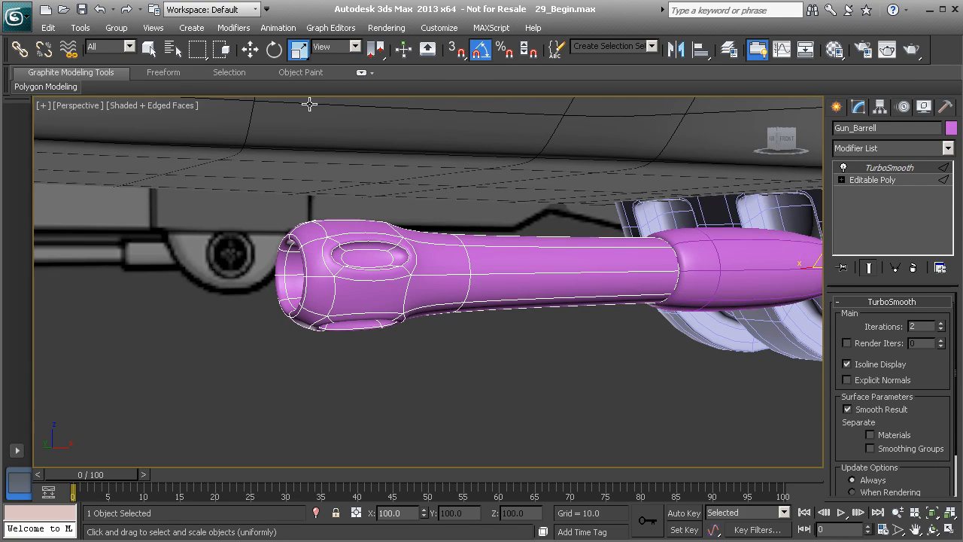
click(866, 179)
mouse_move(159, 86)
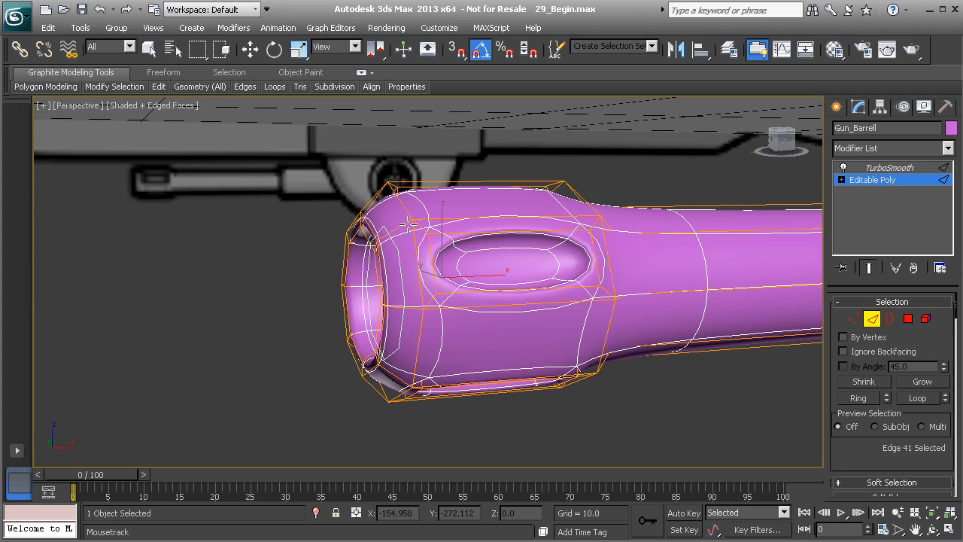
alt+middle_drag(407, 223, 532, 234)
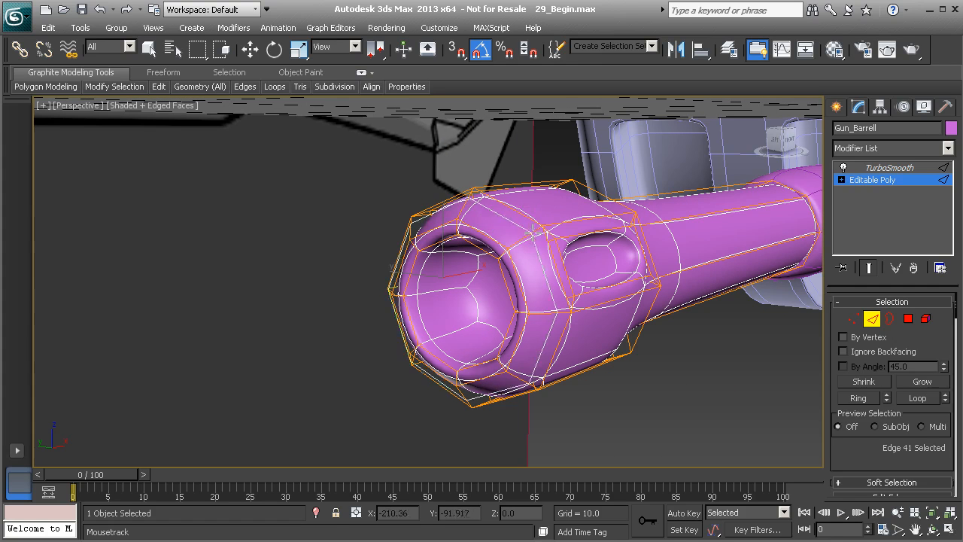
click(530, 237)
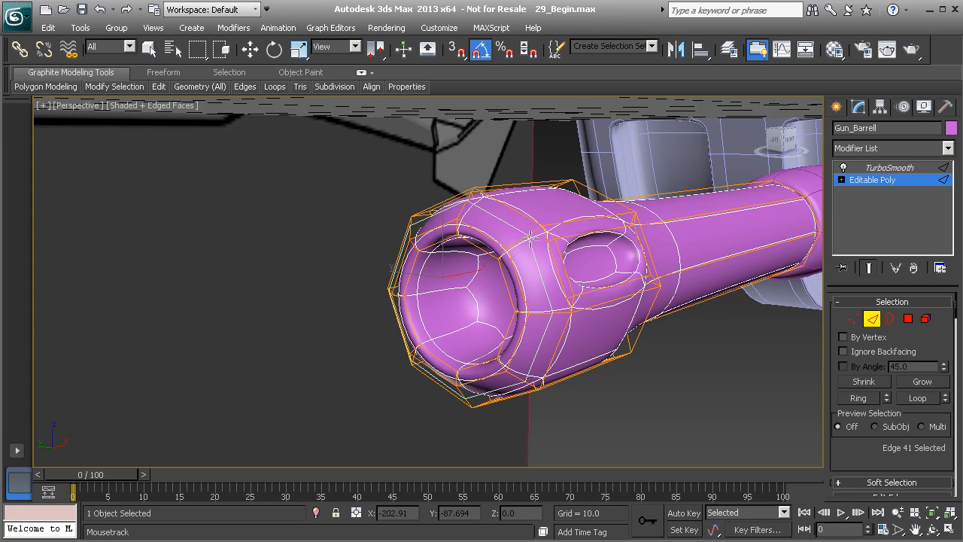
click(512, 246)
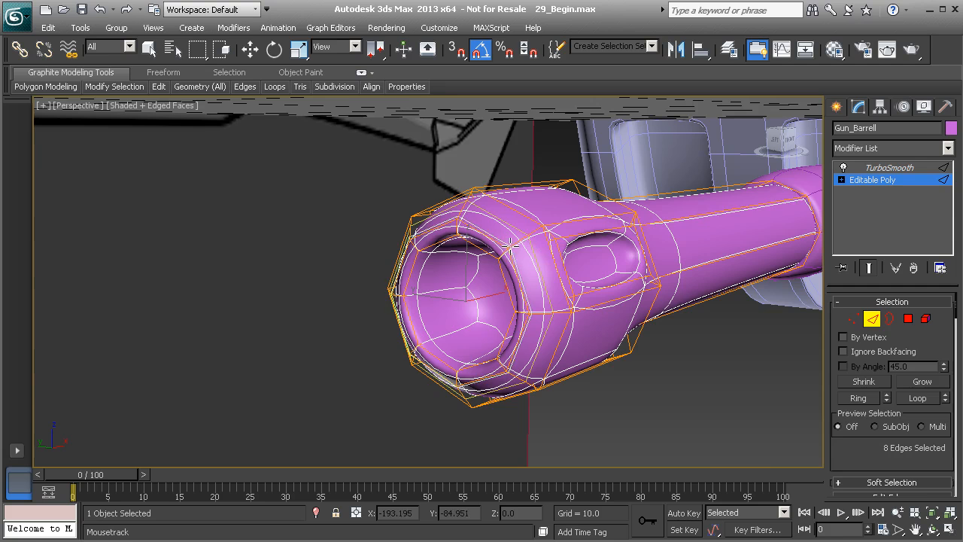
Step: Add supporting edge loops near the front and rear ends of the muzzle recesses and at the rear shoulder
alt+middle_drag(513, 246, 524, 240)
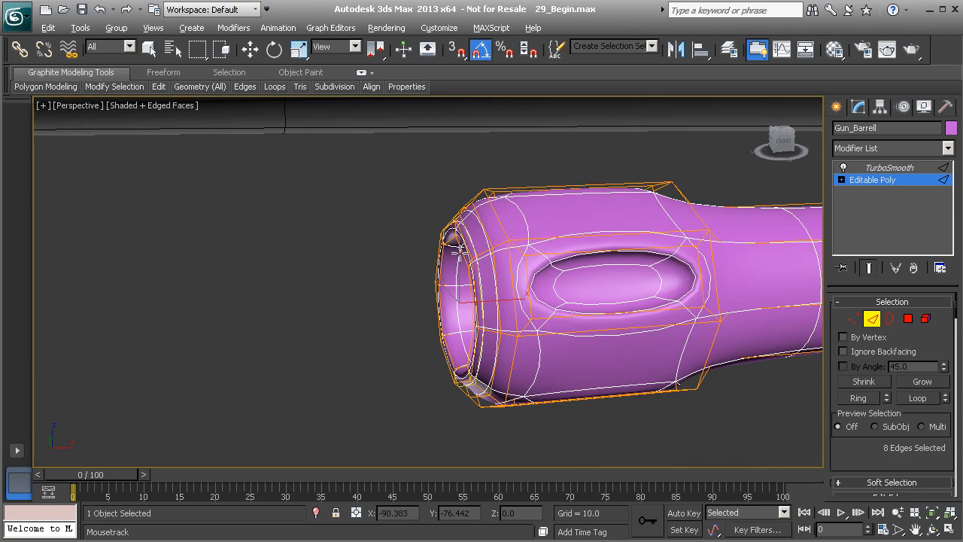
click(523, 238)
middle_drag(591, 239, 372, 255)
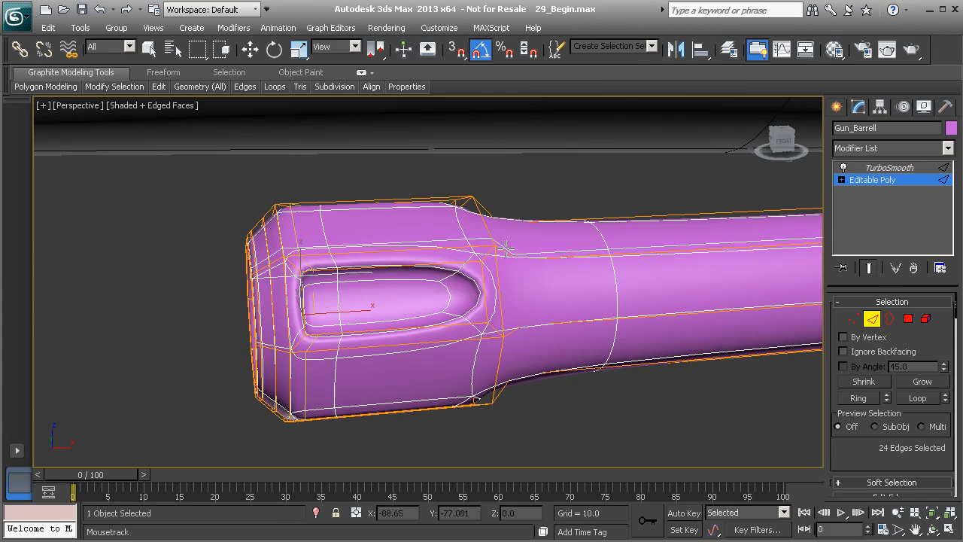
click(482, 251)
alt+middle_drag(481, 249, 509, 237)
click(451, 257)
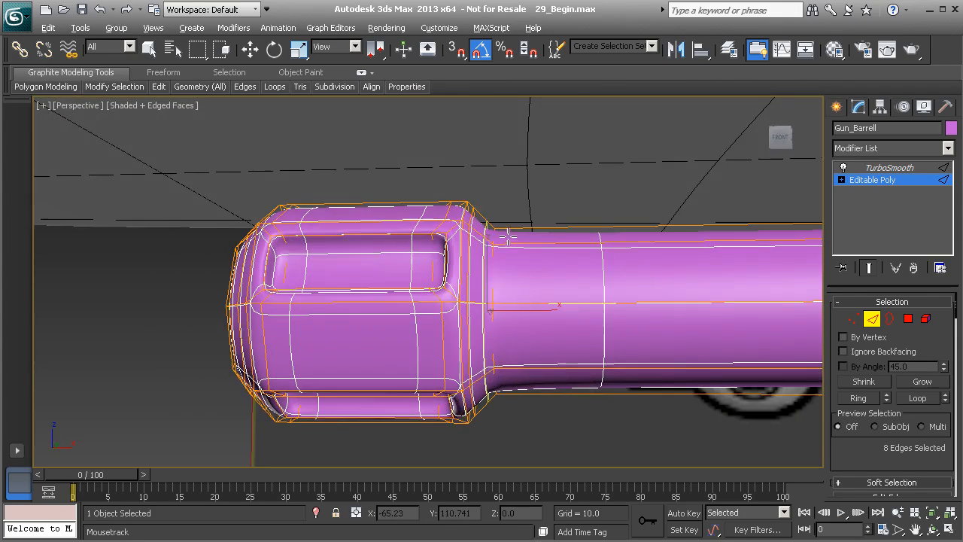
Step: Examine the smoothed muzzle, its opening and the slim barrel from several angles, leaving edge selection along the way
middle_drag(631, 244, 278, 231)
scroll(531, 249, down, 5)
scroll(419, 256, up, 5)
middle_drag(531, 249, 437, 275)
scroll(421, 260, down, 3)
scroll(462, 264, up, 5)
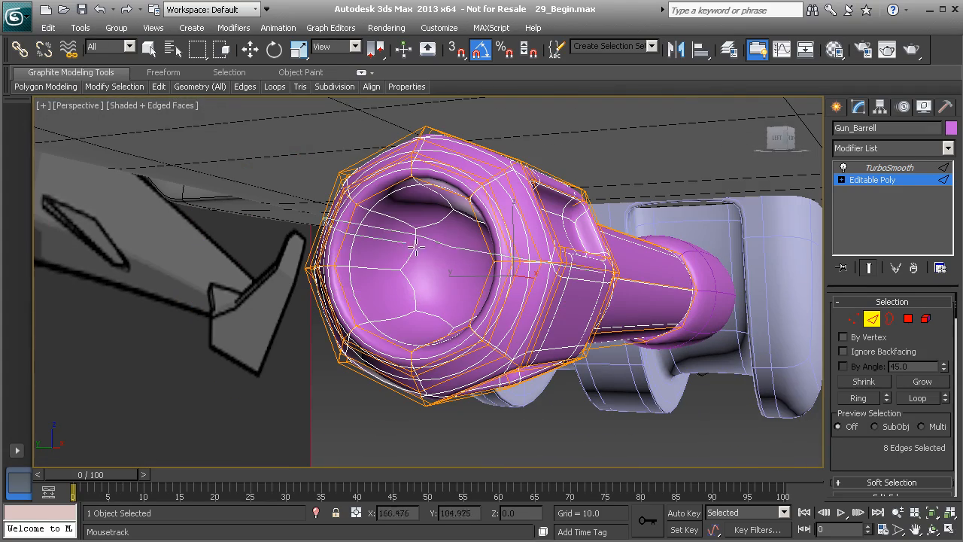
alt+middle_drag(412, 246, 586, 271)
click(872, 321)
middle_drag(753, 312, 501, 285)
scroll(681, 307, down, 6)
scroll(501, 286, up, 6)
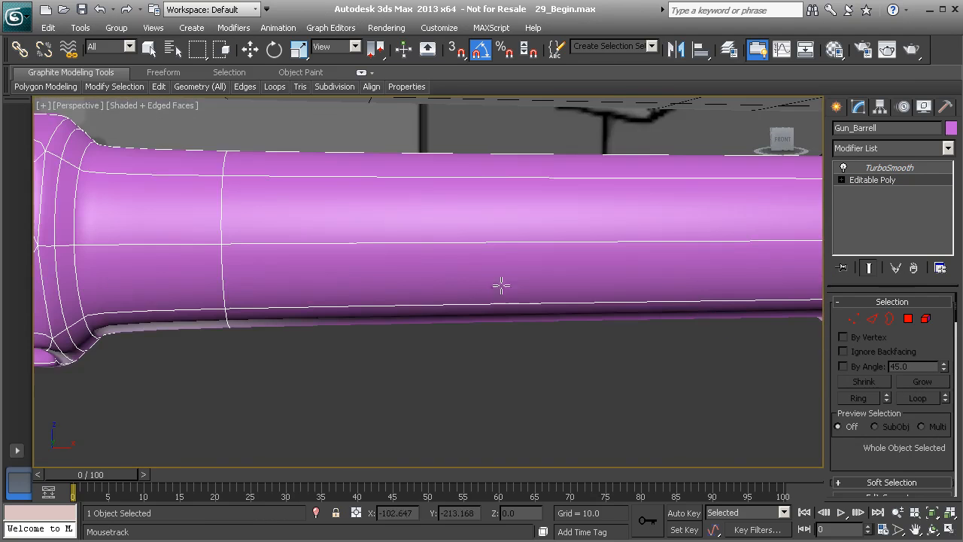
middle_drag(378, 278, 458, 296)
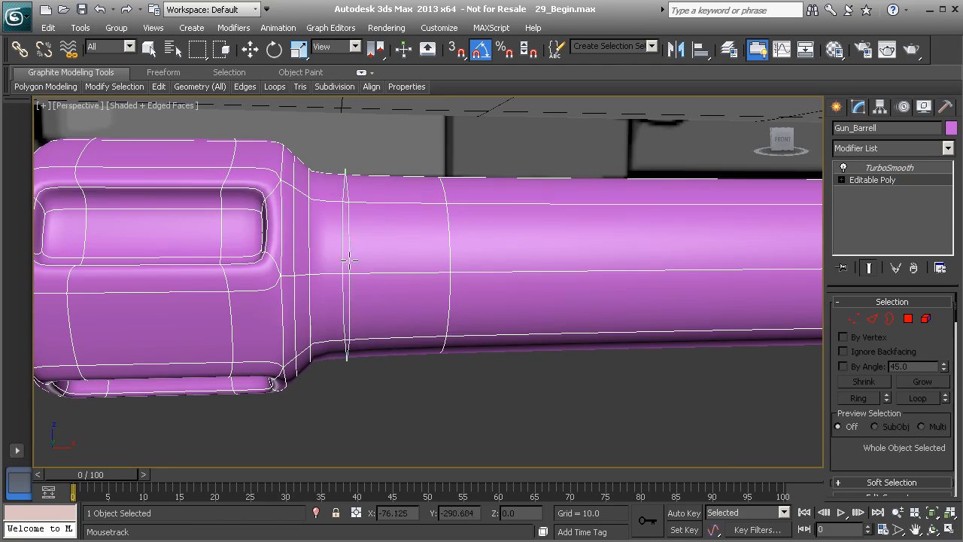
Step: Add a supporting edge loop on the slim barrel just behind the muzzle's rear shoulder
click(341, 258)
middle_drag(343, 259, 441, 275)
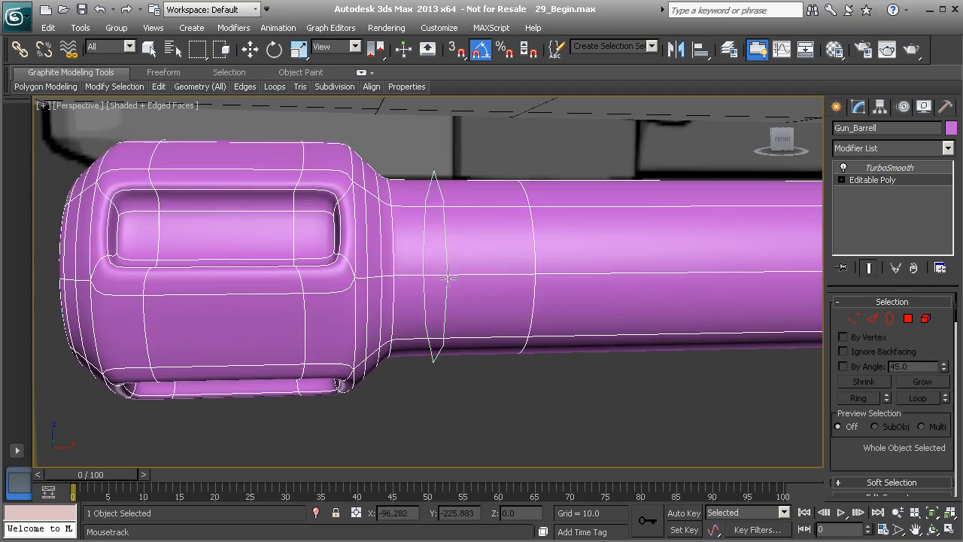
scroll(439, 279, down, 4)
middle_drag(568, 280, 310, 276)
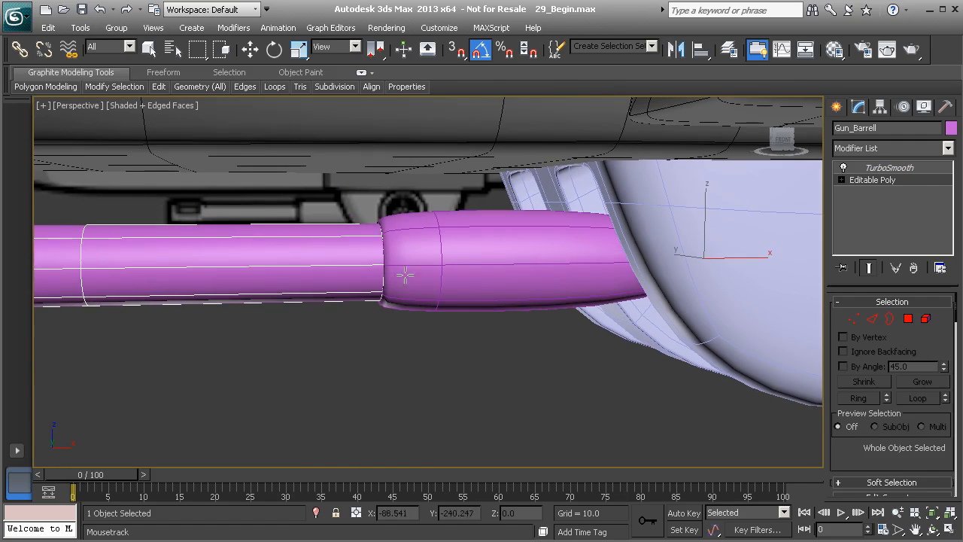
click(911, 182)
key(2)
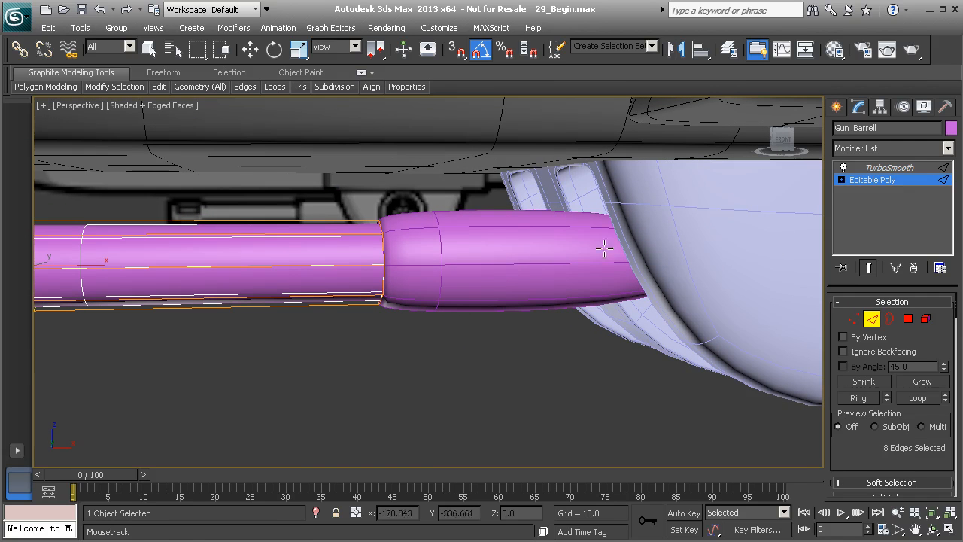
key(w)
click(499, 278)
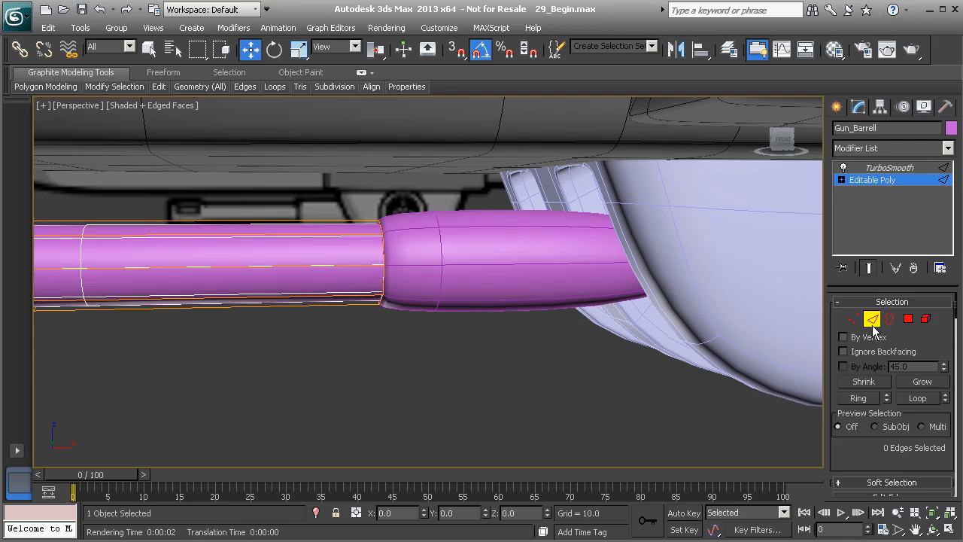
click(871, 321)
Step: Select the gun base and add supporting edge loops near its front and rear ends with Swift Loop
click(501, 278)
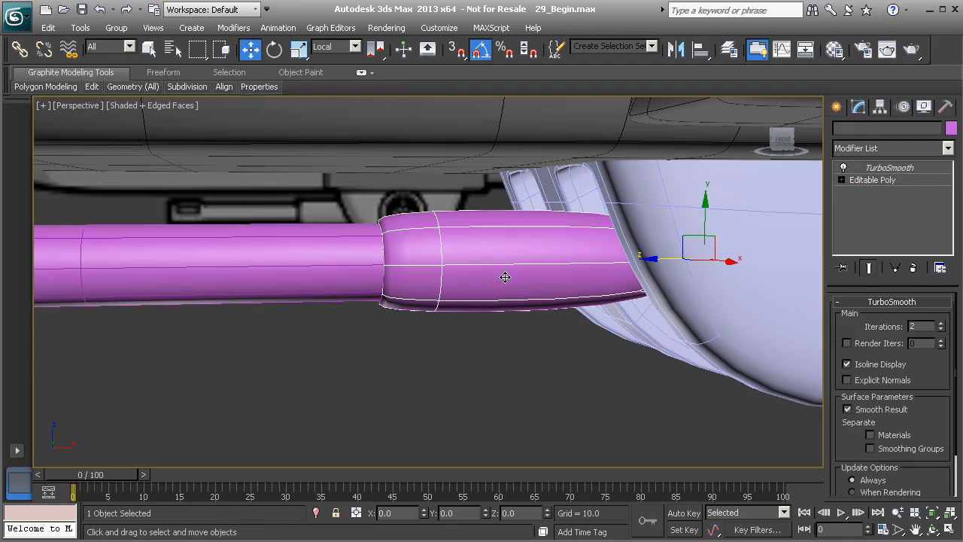
click(873, 182)
click(872, 319)
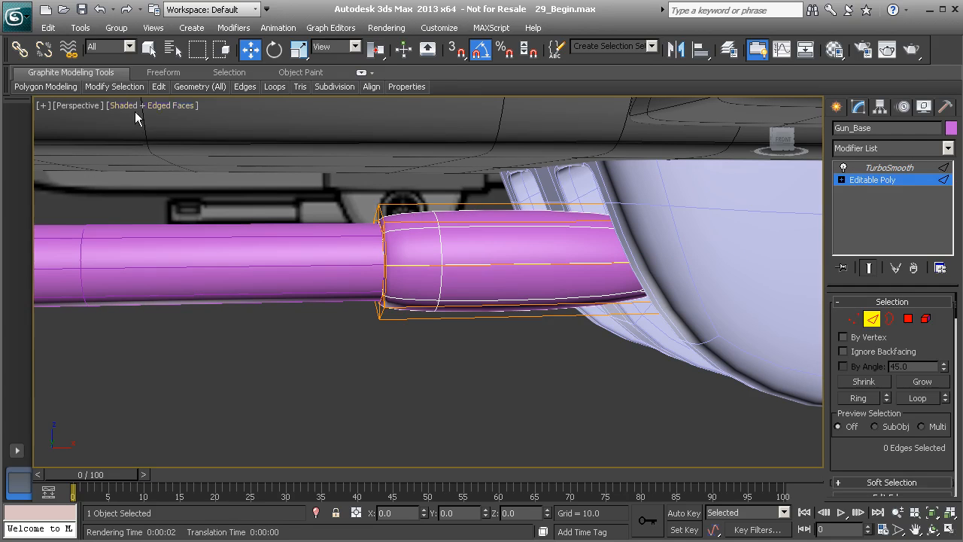
mouse_move(159, 86)
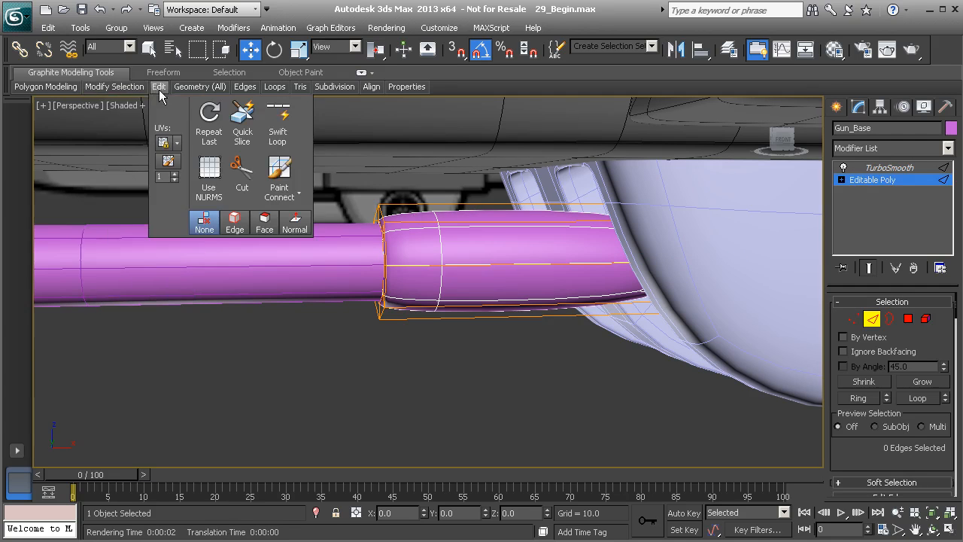
click(282, 136)
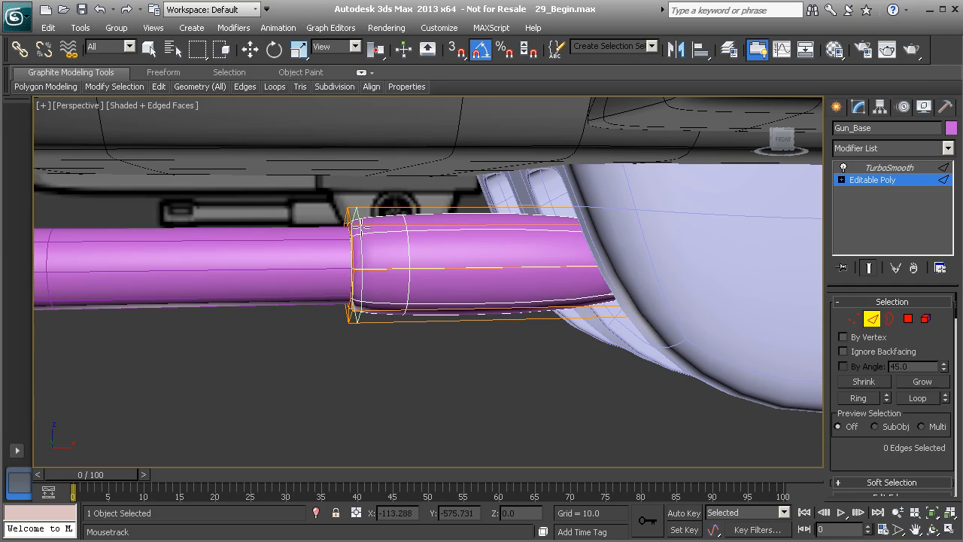
click(363, 229)
scroll(323, 237, up, 3)
middle_drag(443, 242, 373, 256)
scroll(378, 257, down, 3)
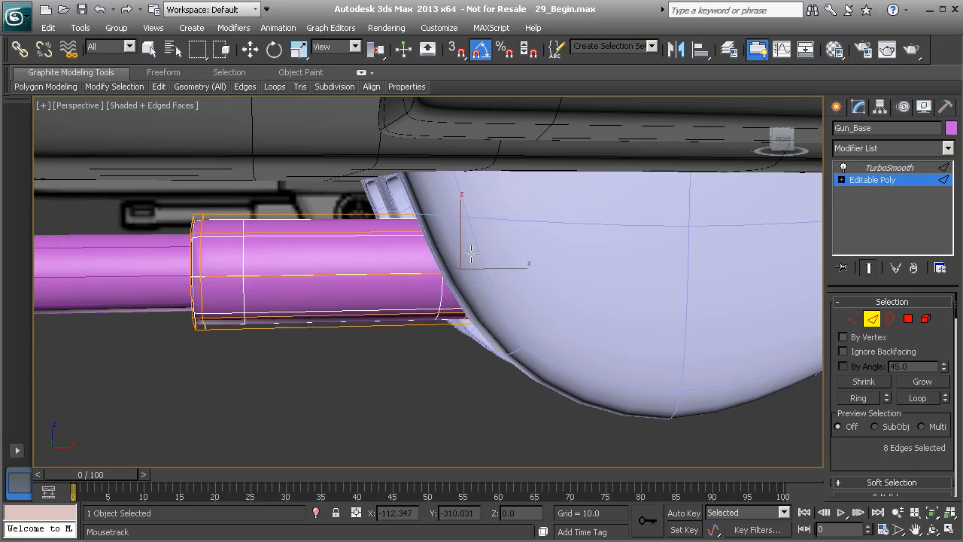
Step: Add a supporting edge loop around the rim of the gun base's front opening and leave edge selection
mouse_move(445, 258)
alt+middle_down()
mouse_move(404, 253)
mouse_move(441, 221)
mouse_move(457, 275)
mouse_move(443, 271)
alt+middle_up()
alt+middle_drag(397, 298, 270, 246)
scroll(323, 286, up, 3)
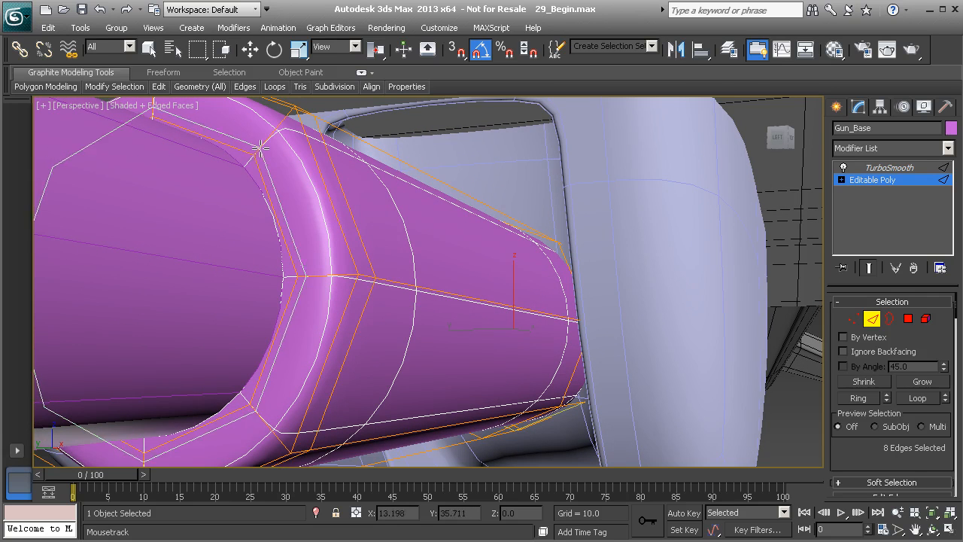
scroll(264, 177, down, 5)
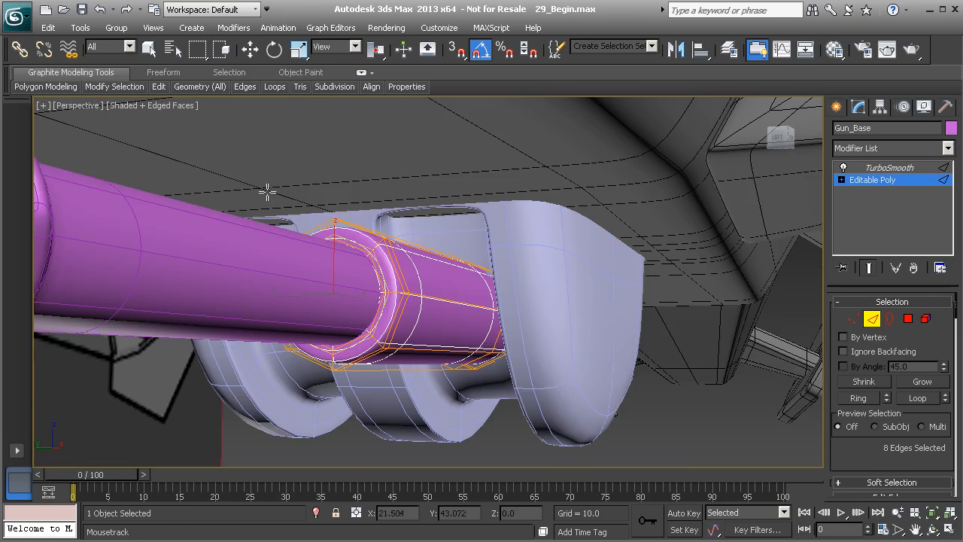
click(871, 320)
Step: Delete the uppermost of the two TurboSmooth modifiers from the turret base
alt+middle_drag(572, 316, 453, 254)
click(718, 256)
middle_drag(715, 256, 569, 277)
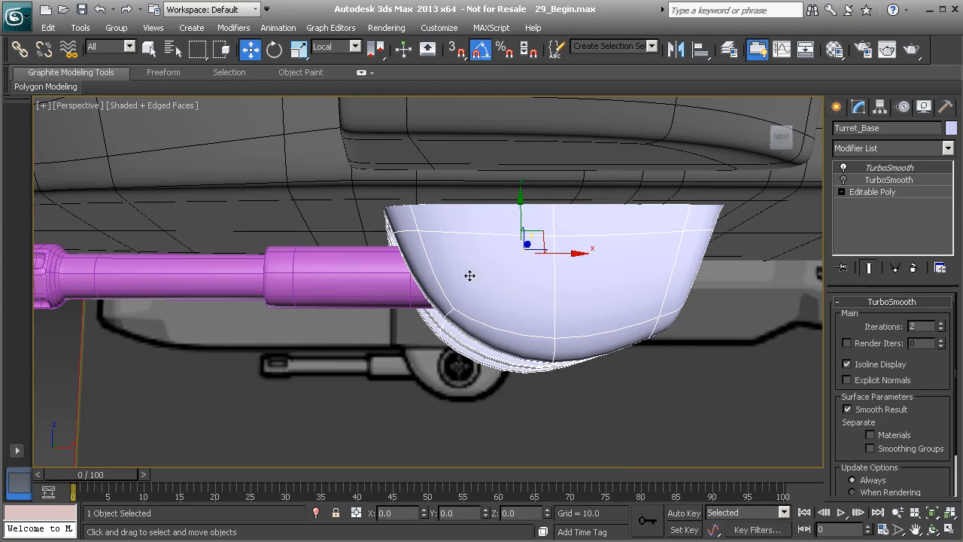
alt+middle_drag(507, 276, 477, 290)
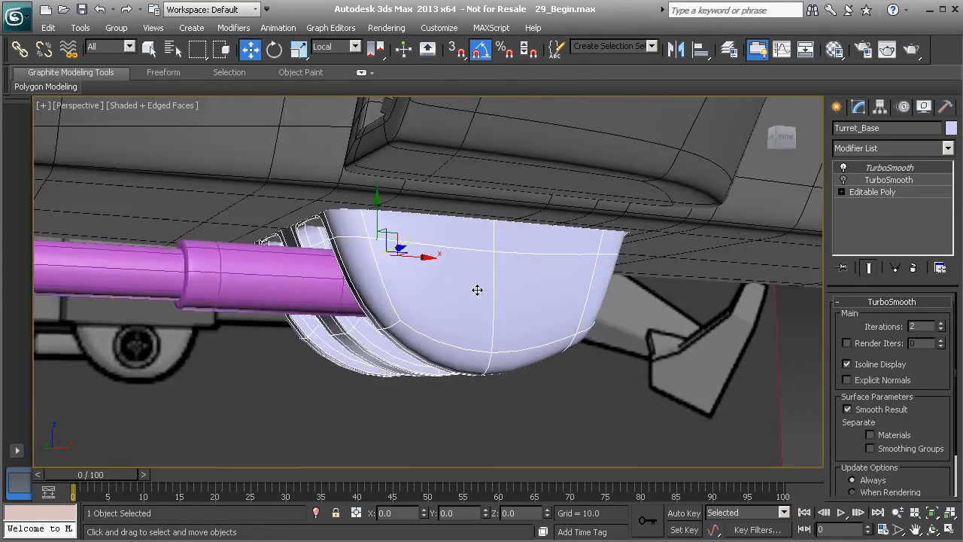
right_click(881, 171)
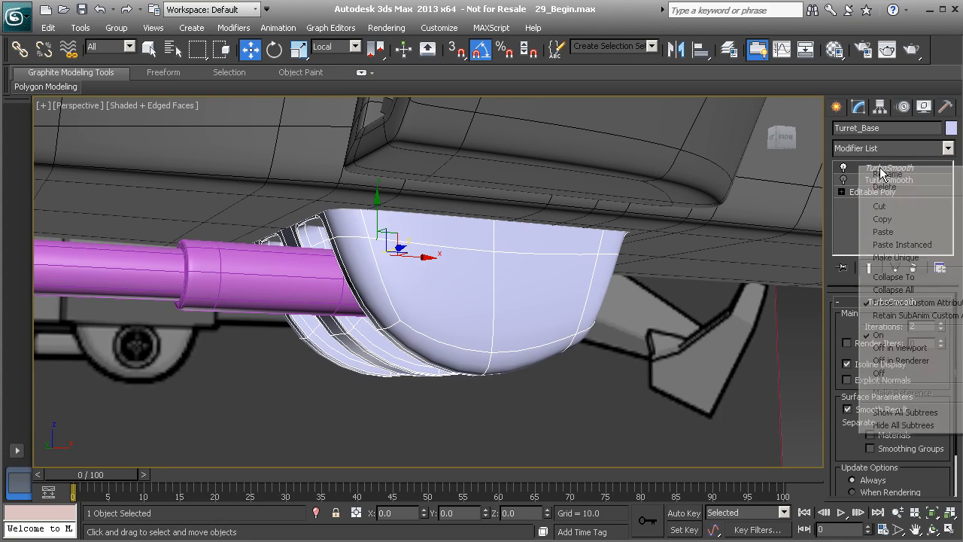
click(884, 187)
Step: Clone the gun base and barrel together sideways into the neighbouring slot of the turret
alt+middle_drag(584, 268, 581, 310)
click(608, 298)
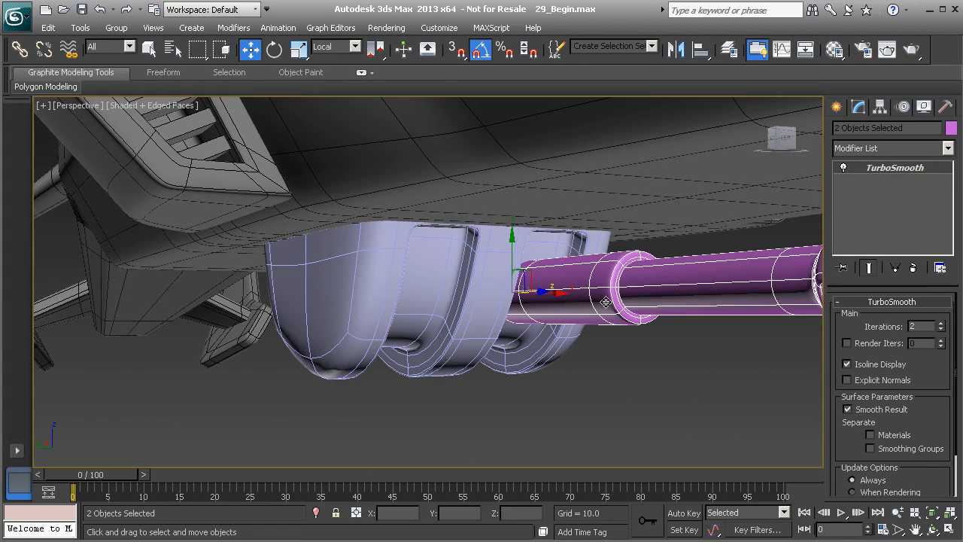
drag(524, 296, 452, 294)
click(486, 340)
mouse_move(489, 341)
alt+middle_down()
mouse_move(507, 238)
mouse_move(477, 258)
mouse_move(519, 279)
mouse_move(468, 286)
mouse_move(636, 385)
alt+middle_up()
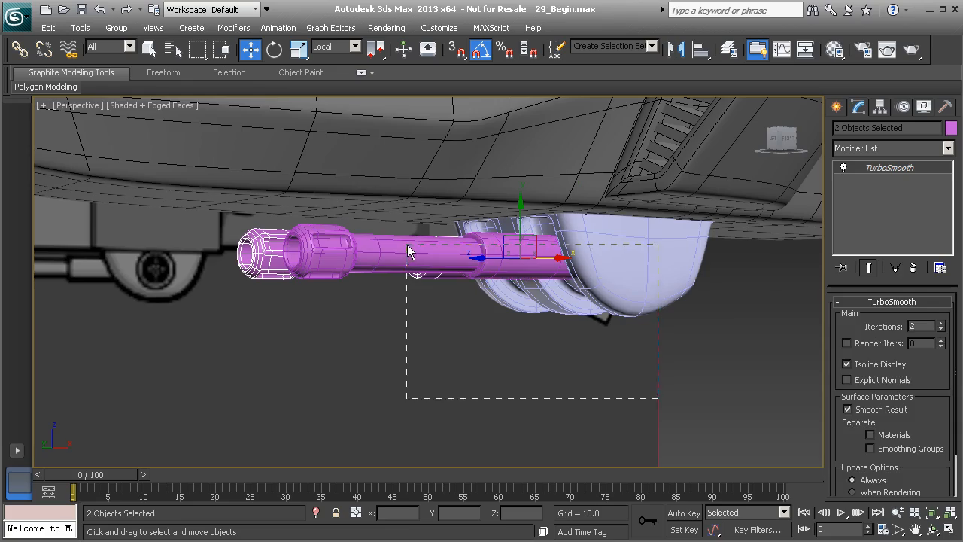
Step: Select the turret base together with both gun bases and both barrels
drag(407, 244, 407, 245)
alt+middle_drag(407, 246, 485, 280)
scroll(467, 288, up, 3)
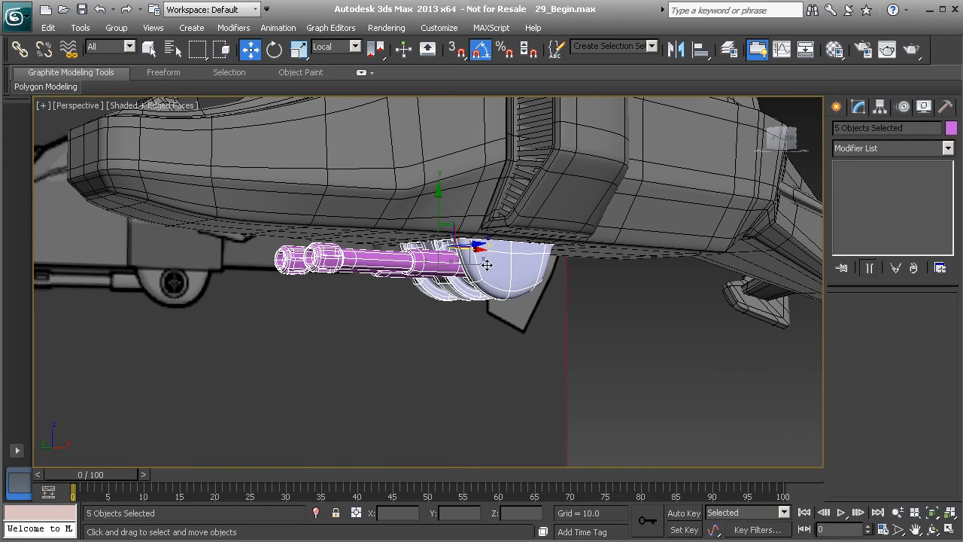